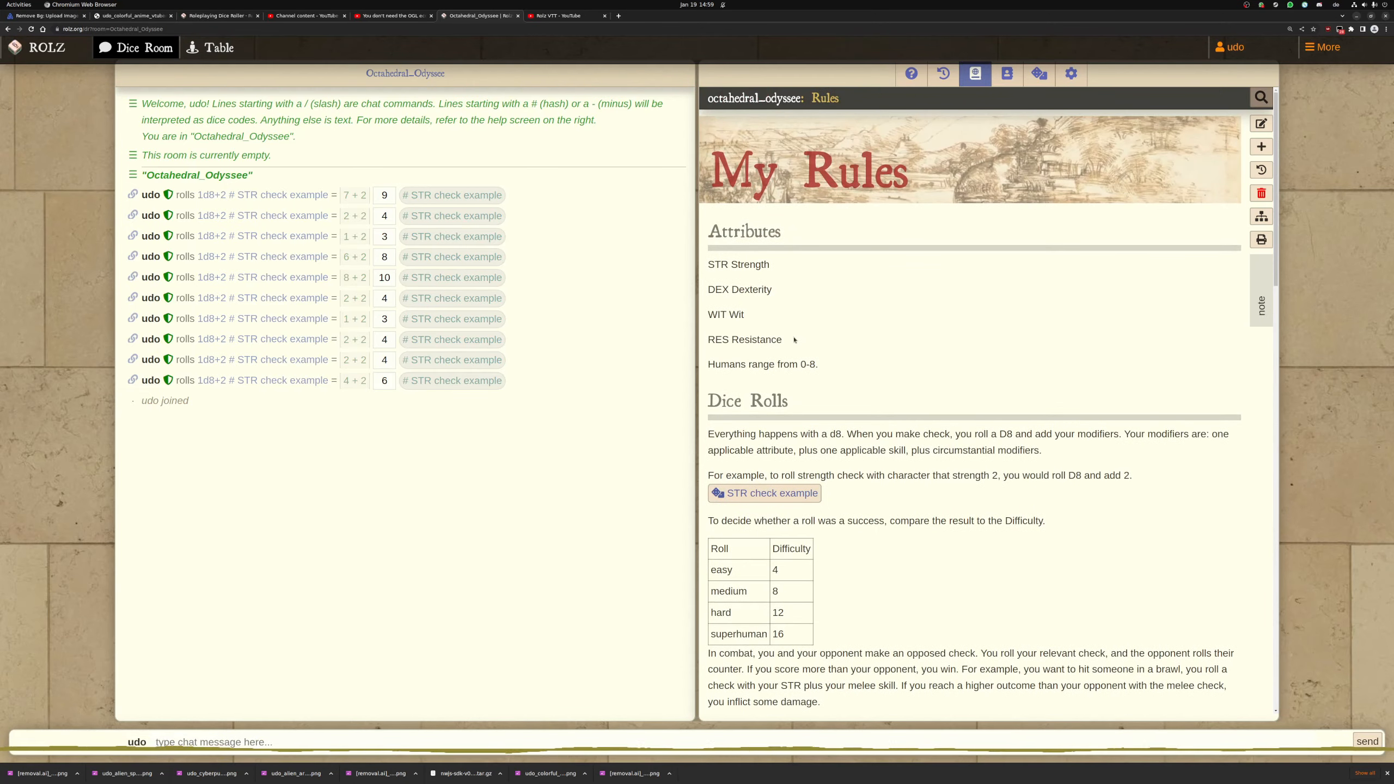
Copy the four attribute lines from the rules page and create a generic character sheet page named Character Sheet Templates
left_click_drag(794, 340, 712, 256)
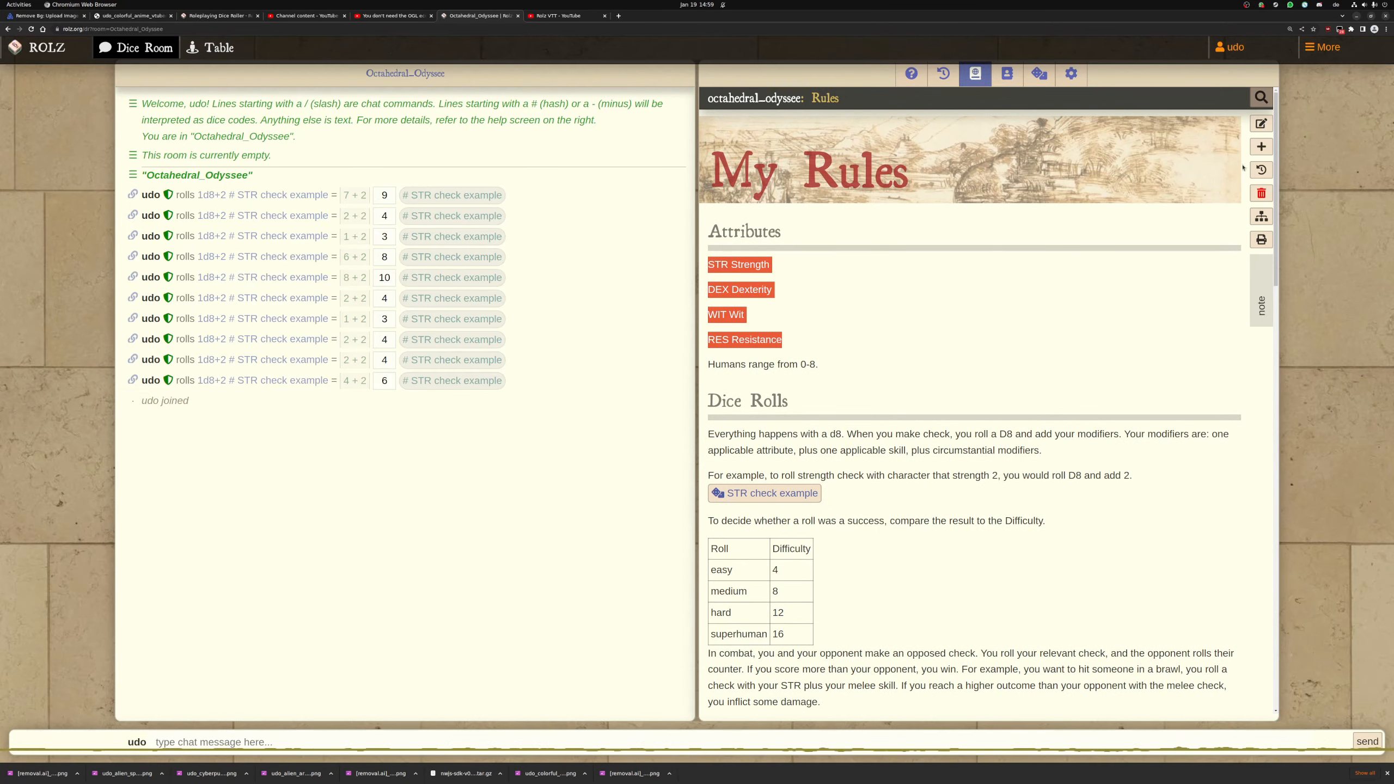
left_click(1262, 145)
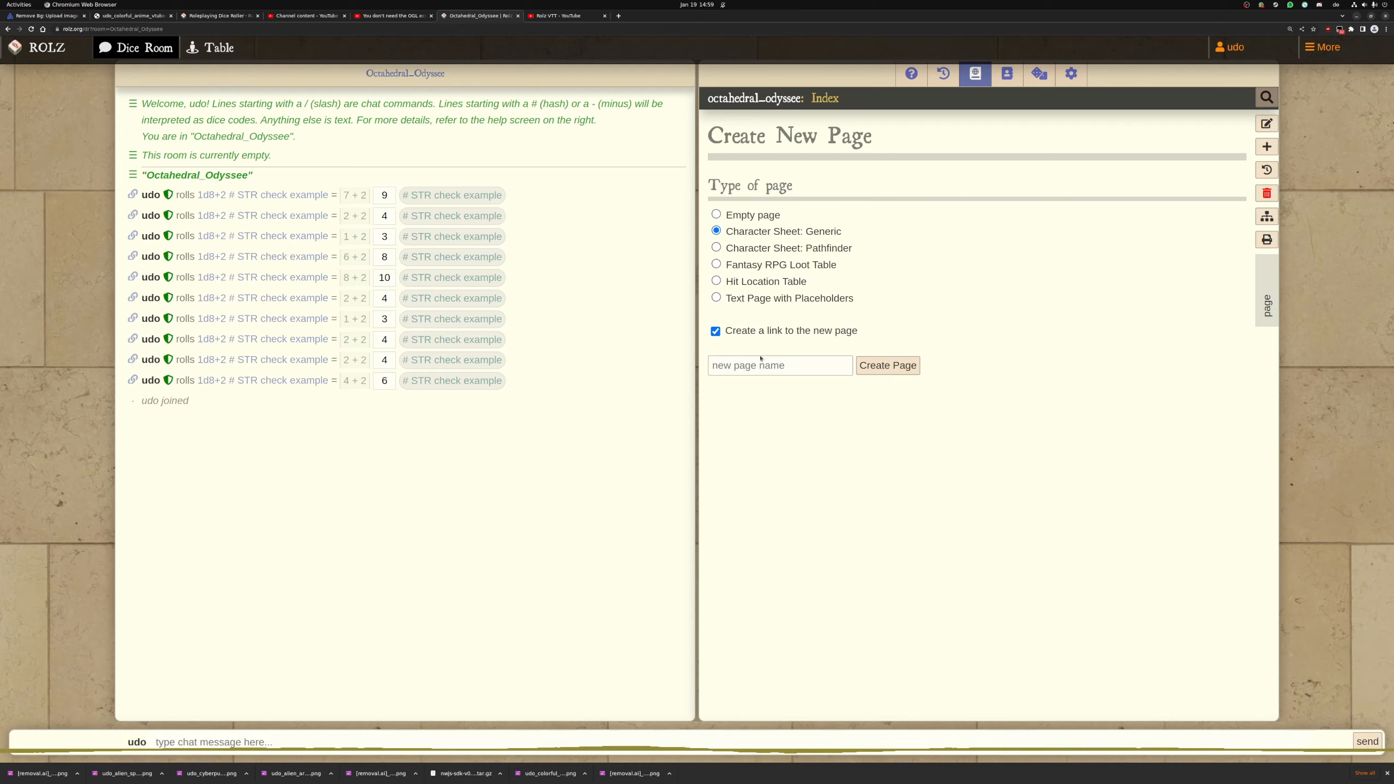
left_click(768, 363)
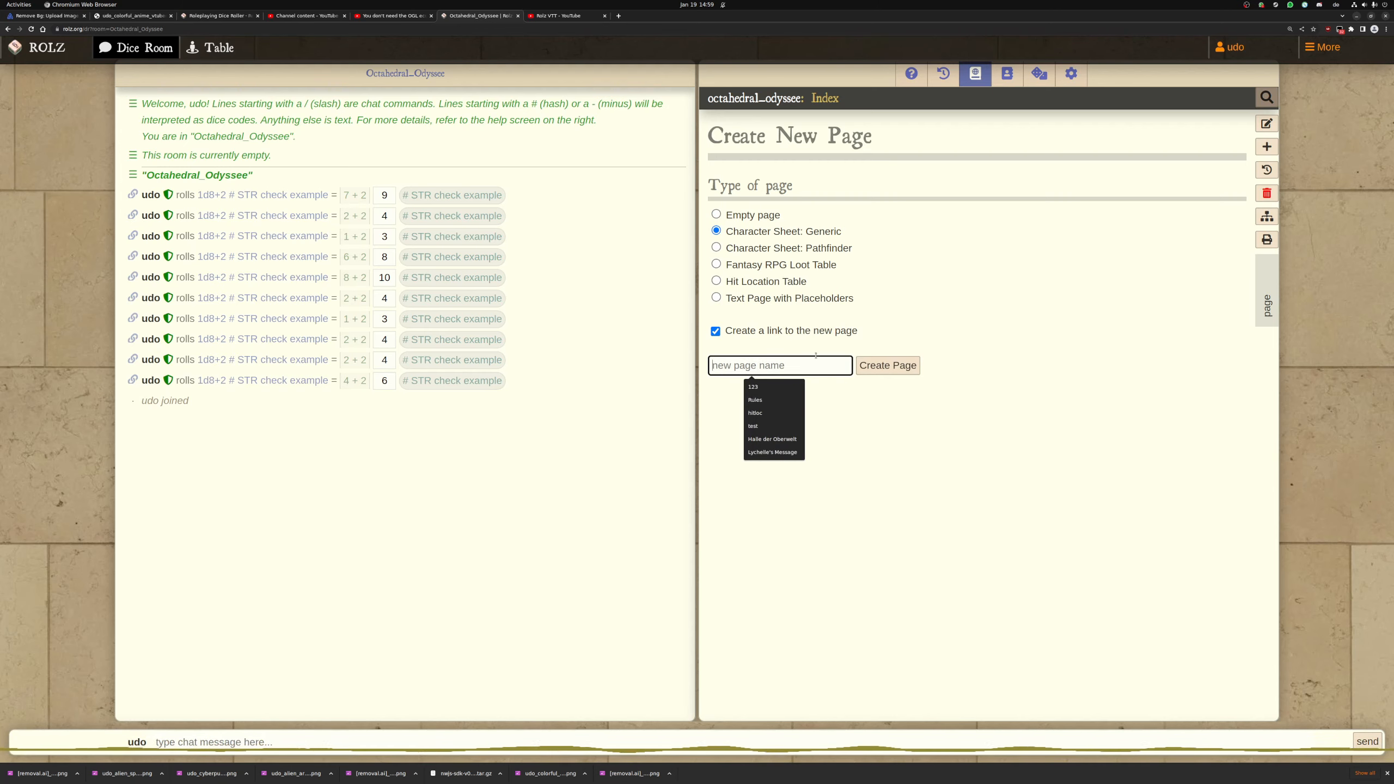
type("C")
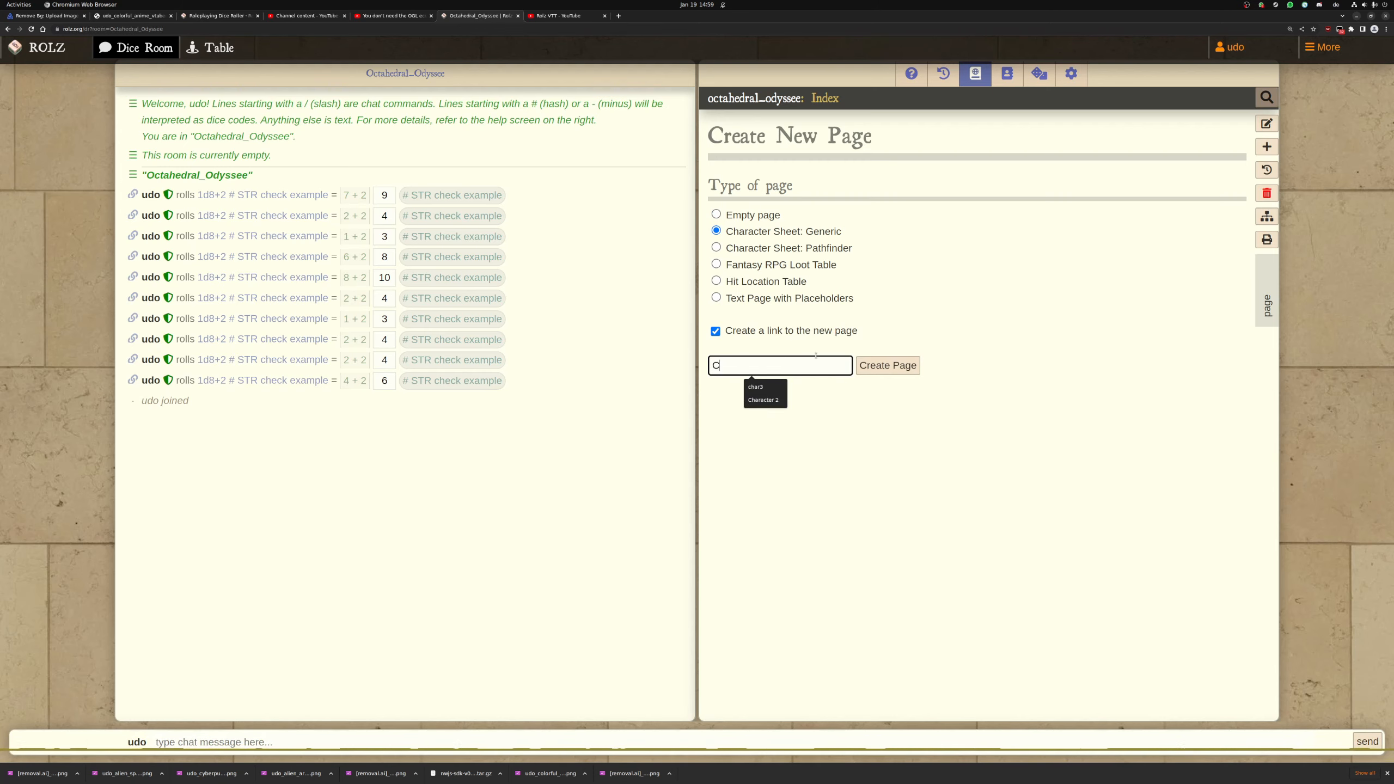
type("haracter")
left_click(888, 366)
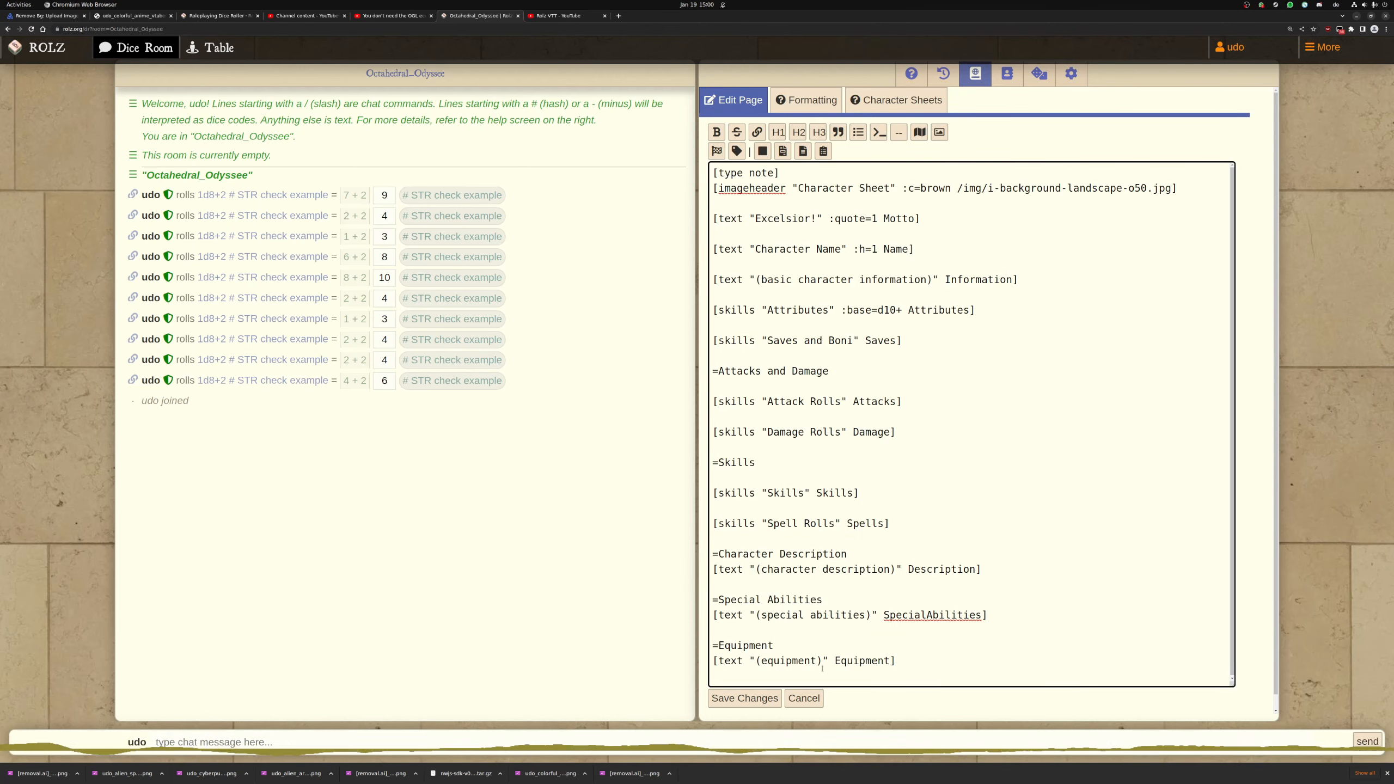
left_click(804, 698)
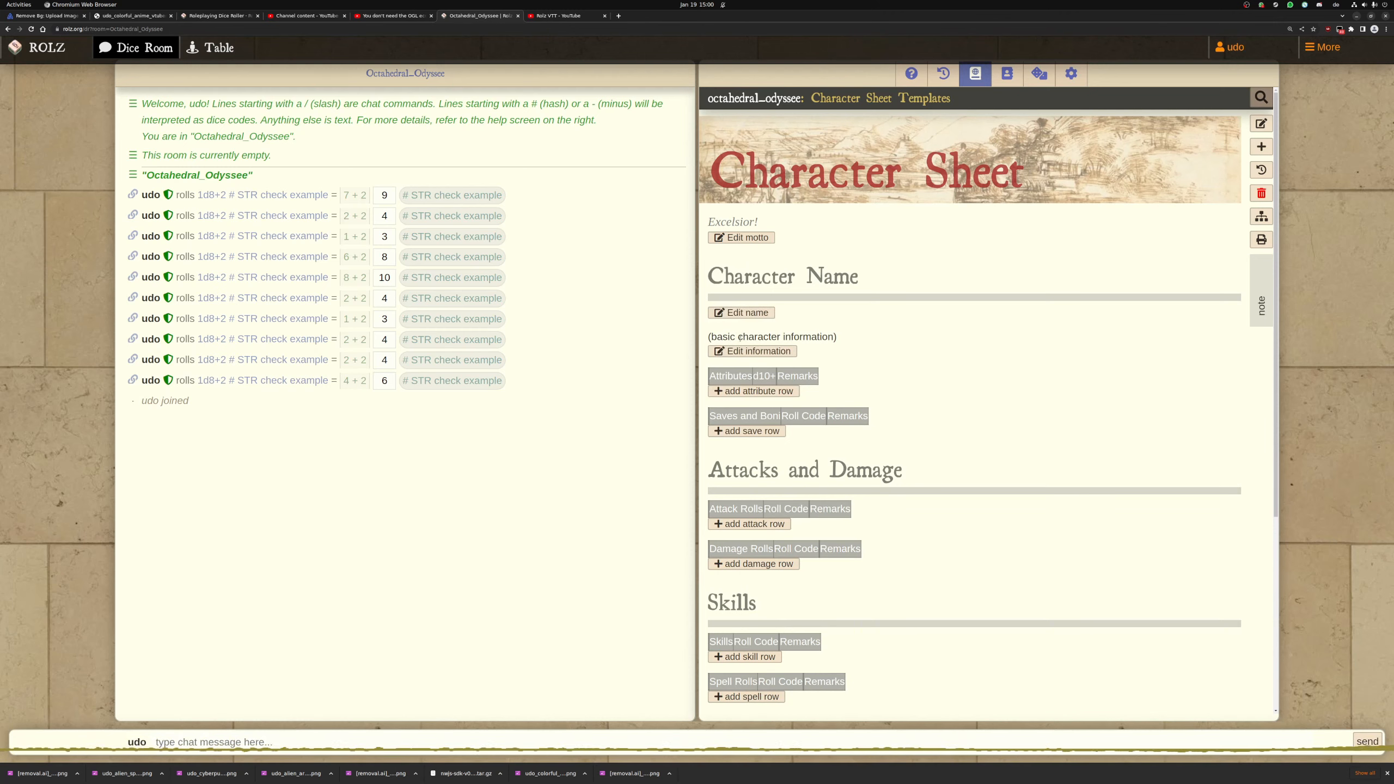
Try out the generated sheet by opening the basic character information for editing and adding an attribute row
left_click(770, 353)
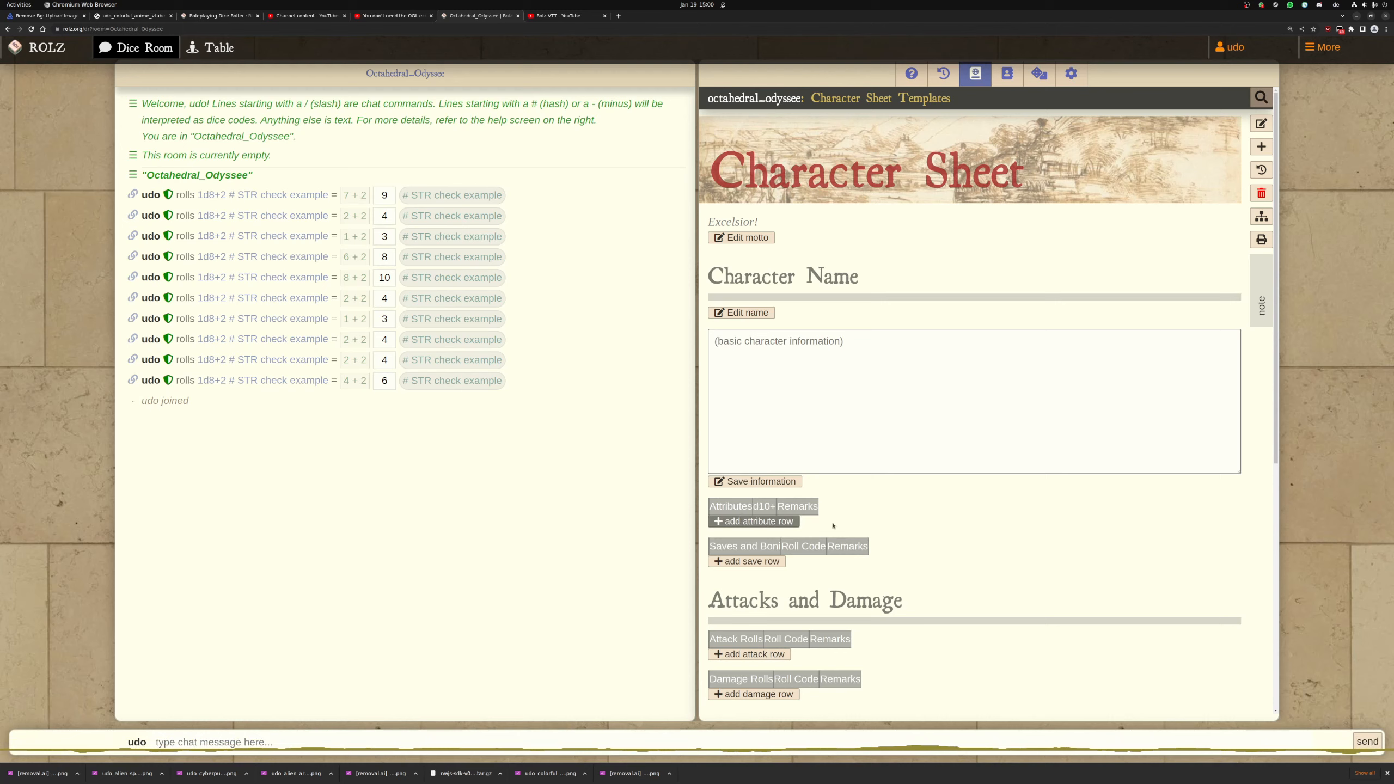
left_click(753, 522)
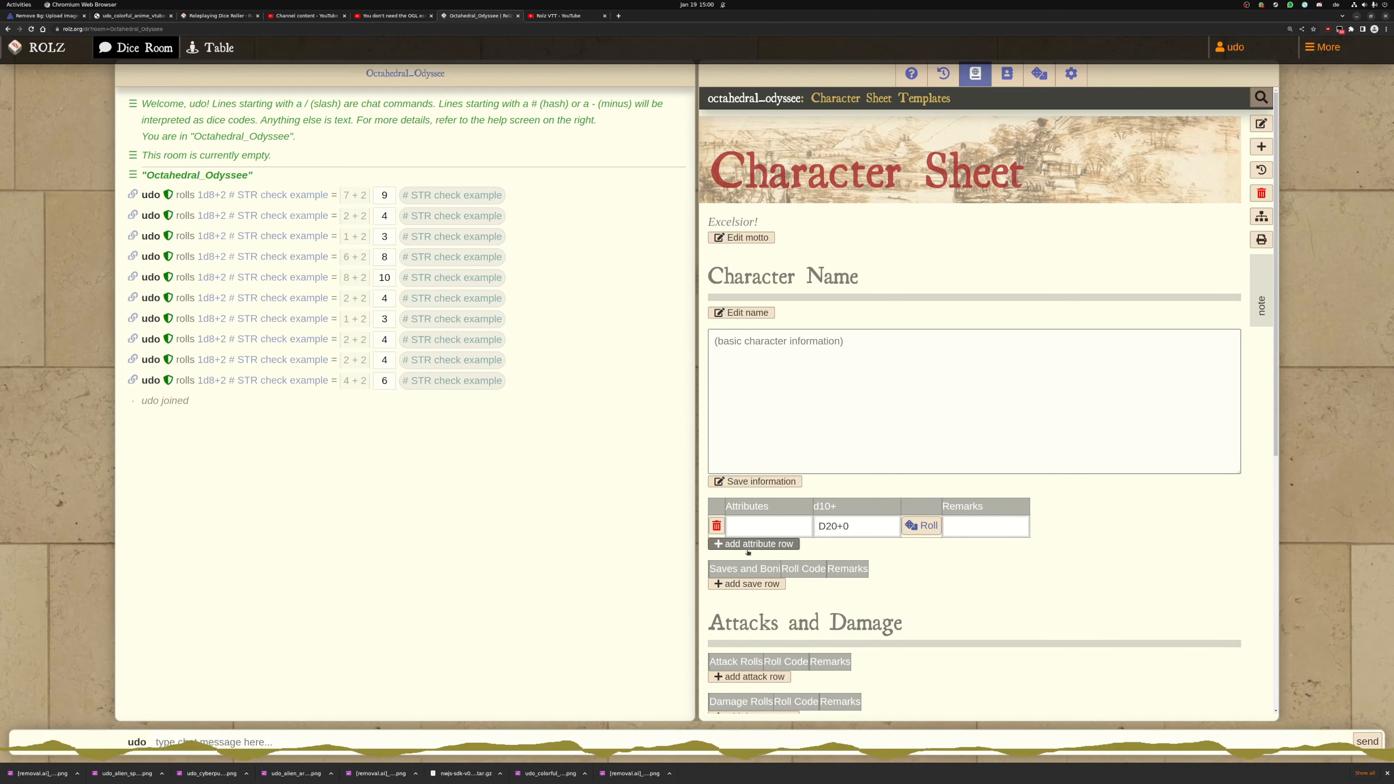
left_click(795, 533)
In the sheet's source, replace the Attributes skills line with the lines STR Strength, DEX Dexterity, WIT Wit and RES Resistance
left_click(1261, 124)
type("STR Strength")
key("Return")
type("DEX Dexterity")
key("Return")
type("WIT Wit")
key("Return")
type("RES Resistance")
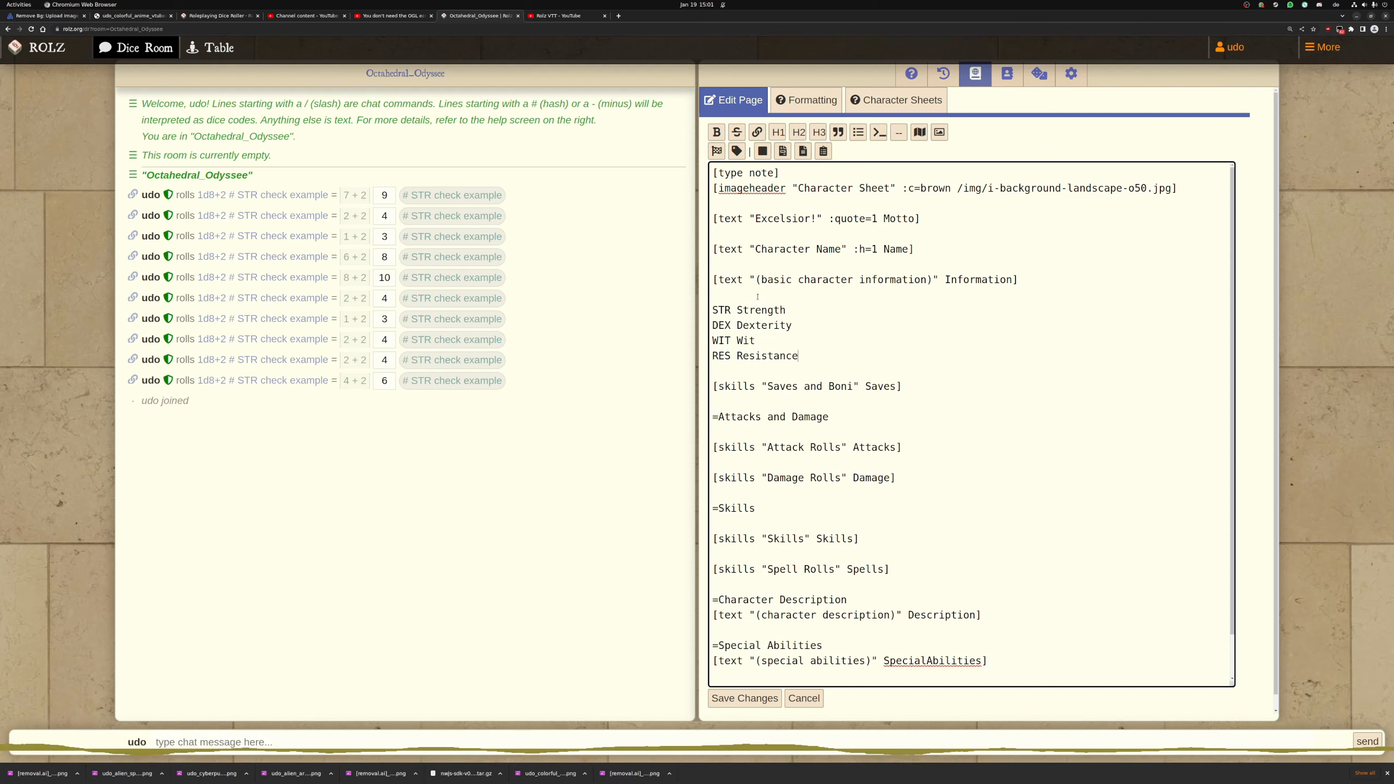
Convert the attribute lines into field codes "Strength" STR, "Dexterity" DEX, "Wit" WIT and "Resistance" RES, and save the page
left_click(758, 297)
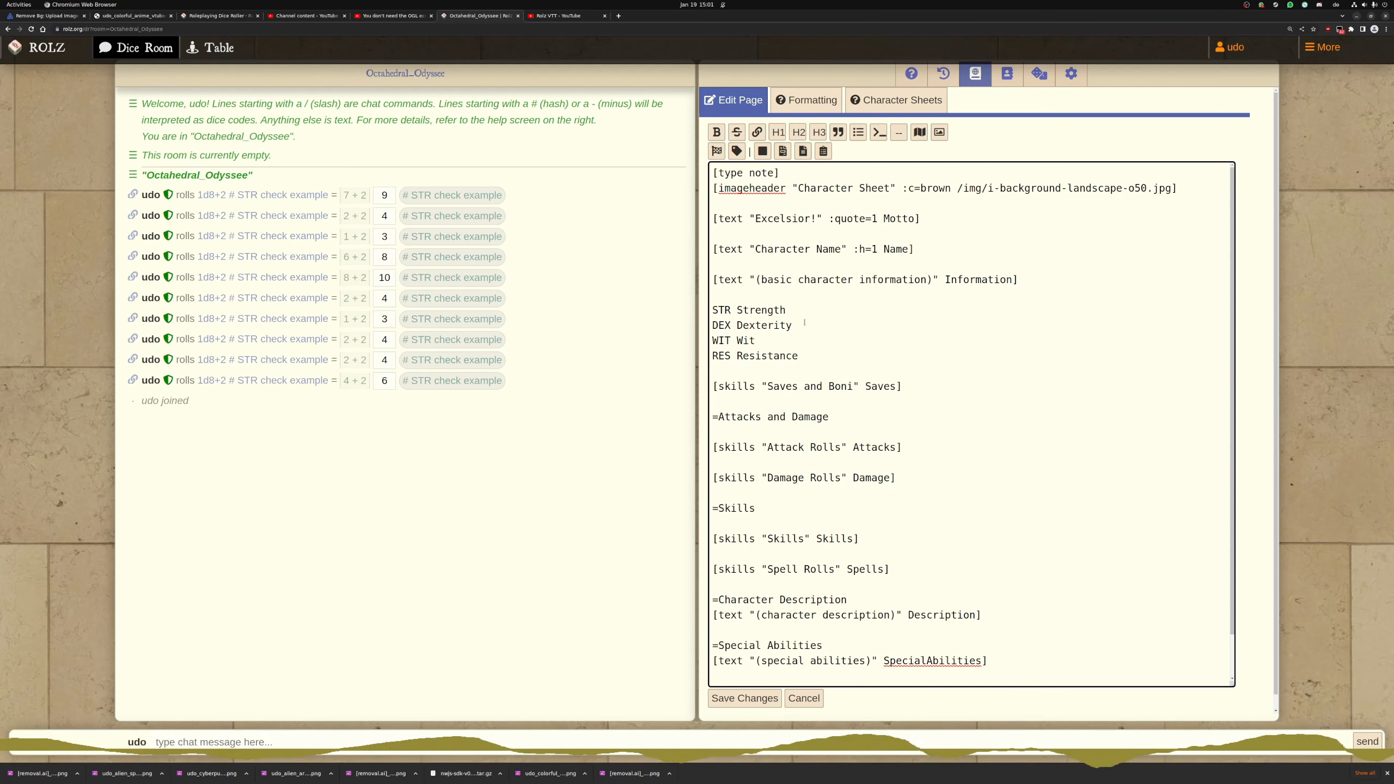
key("Return")
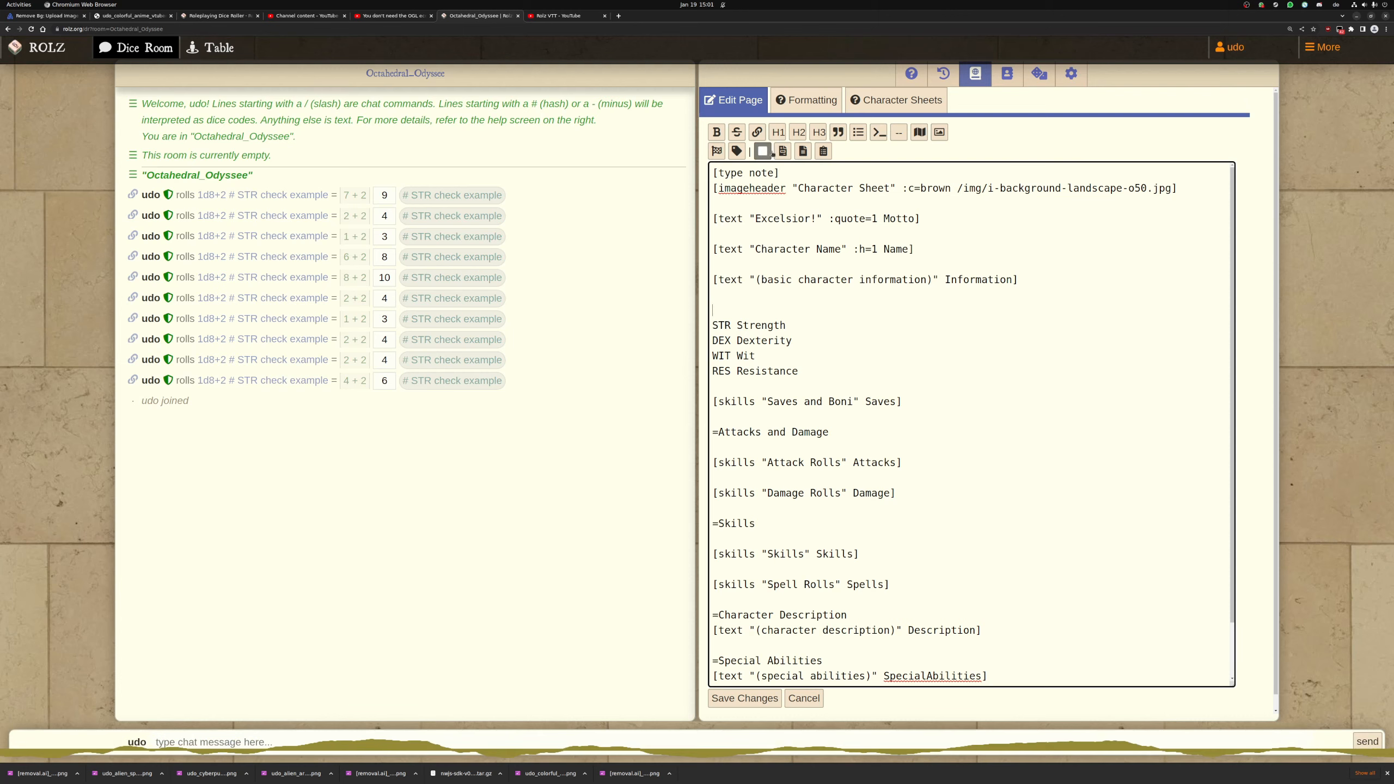
left_click(783, 151)
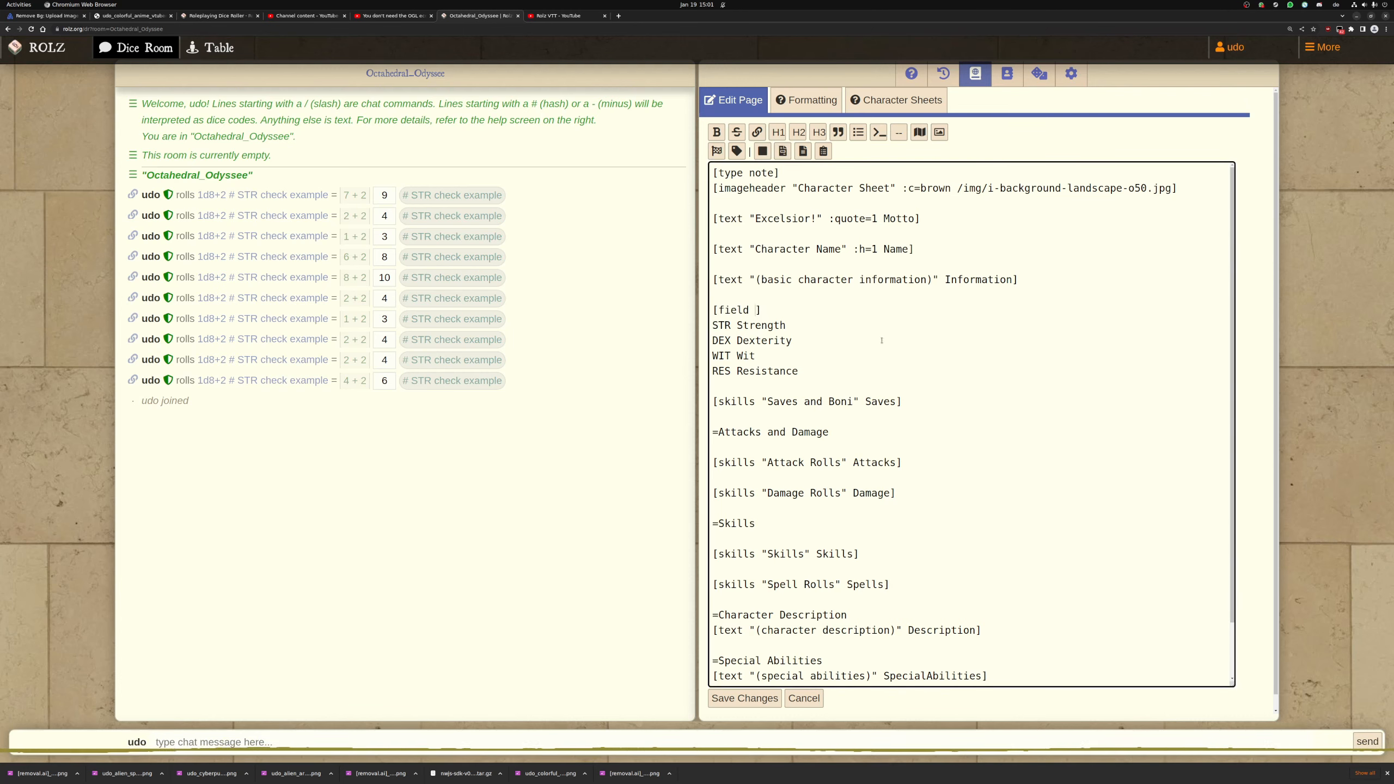
left_click(745, 698)
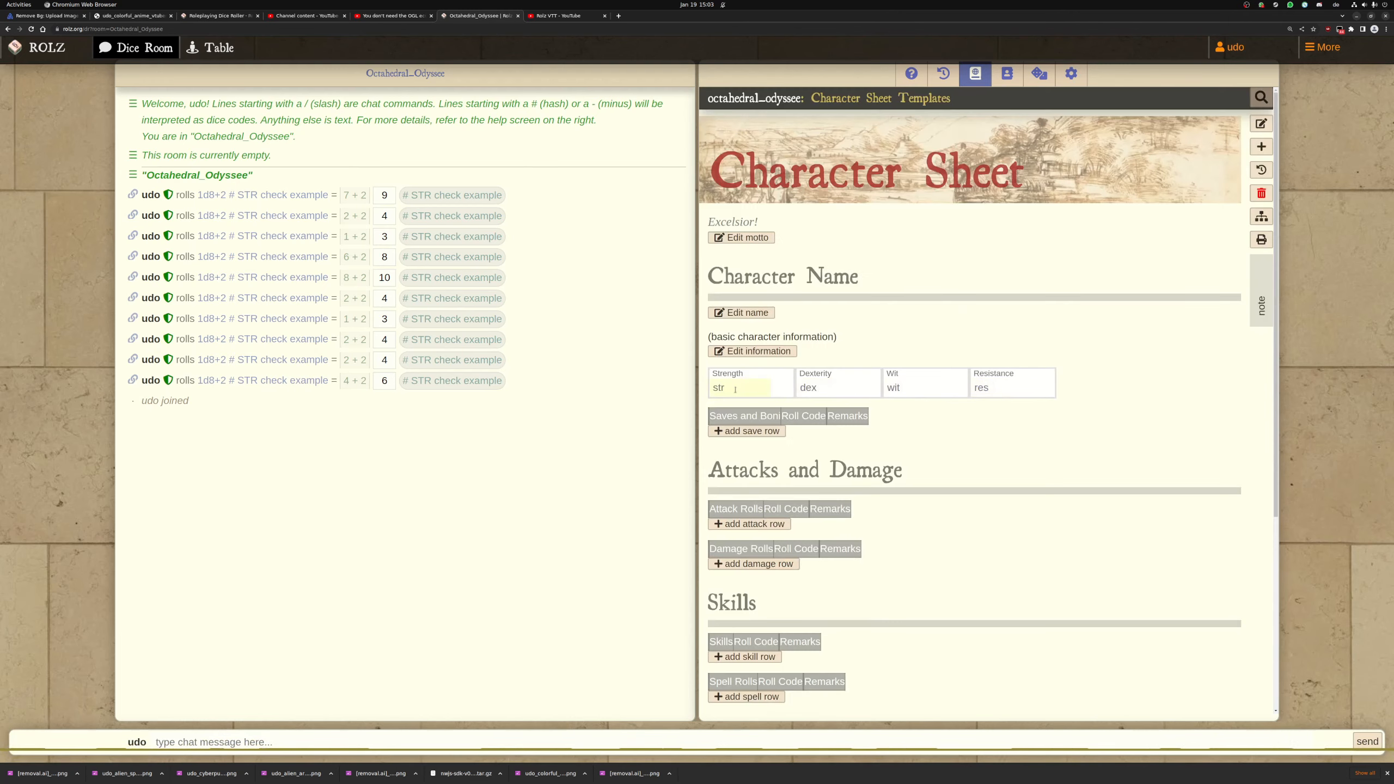
Check the Strength, Dexterity, Wit and Resistance input fields on the saved sheet
left_click(741, 389)
left_click(827, 388)
left_click(916, 389)
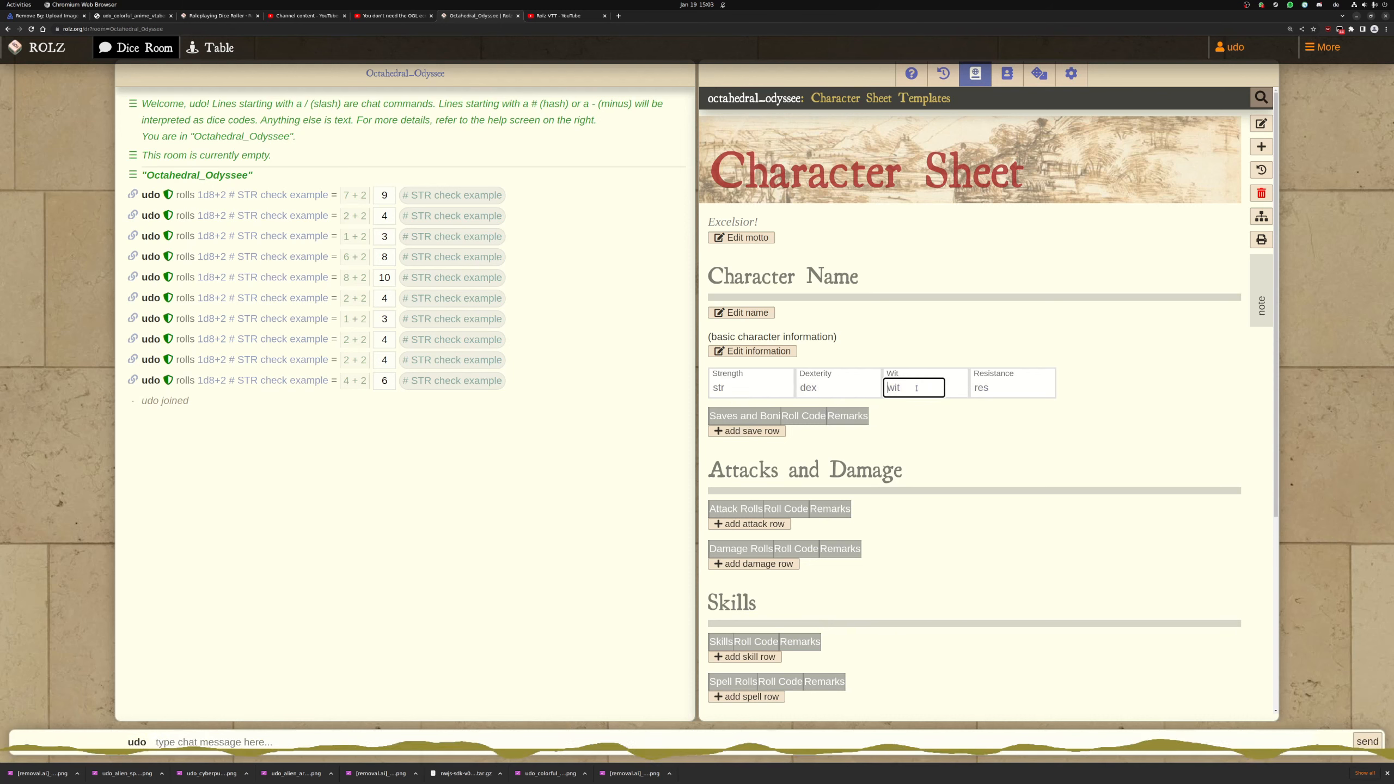
left_click(1001, 388)
left_click(741, 388)
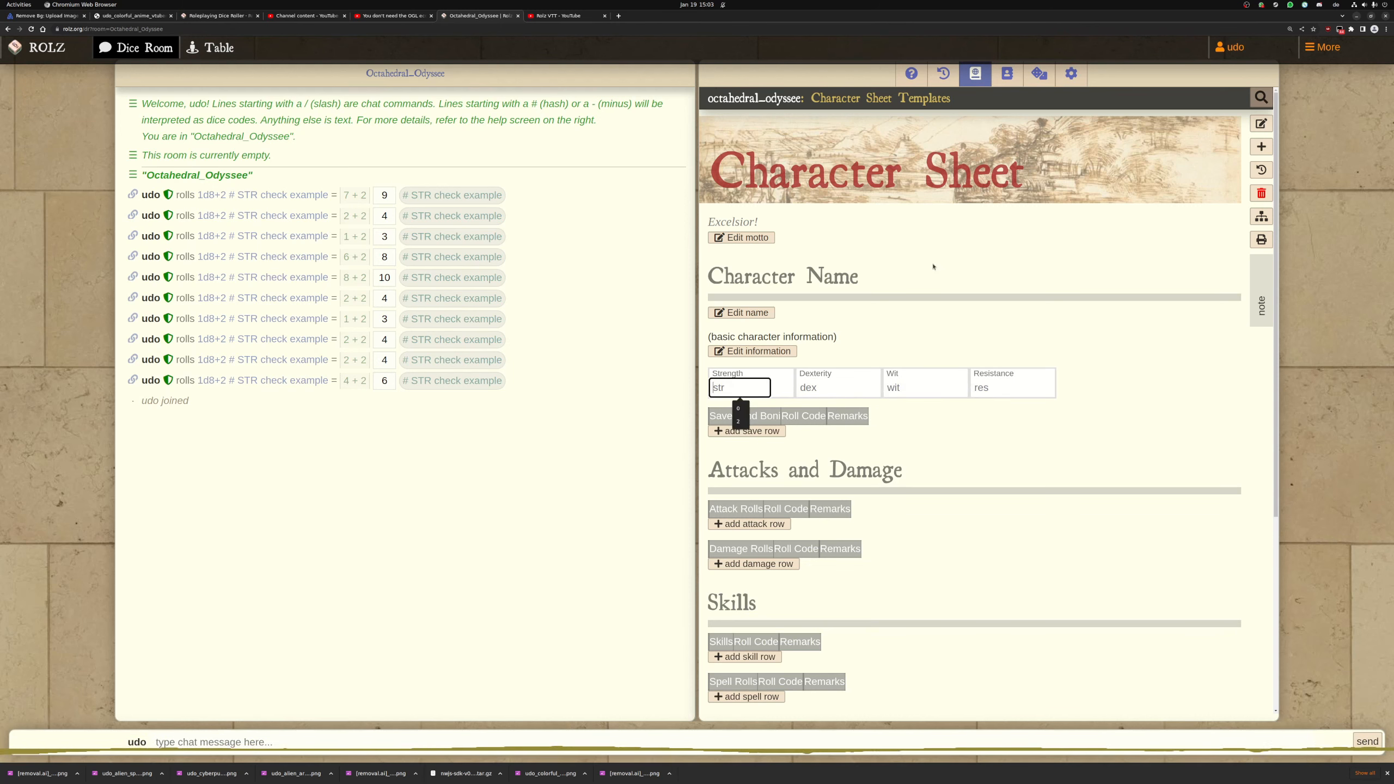
Look up how to declare a field's default value in the character sheet help while editing the page
left_click(1261, 123)
left_click(896, 100)
scroll(909, 493, "down", 2)
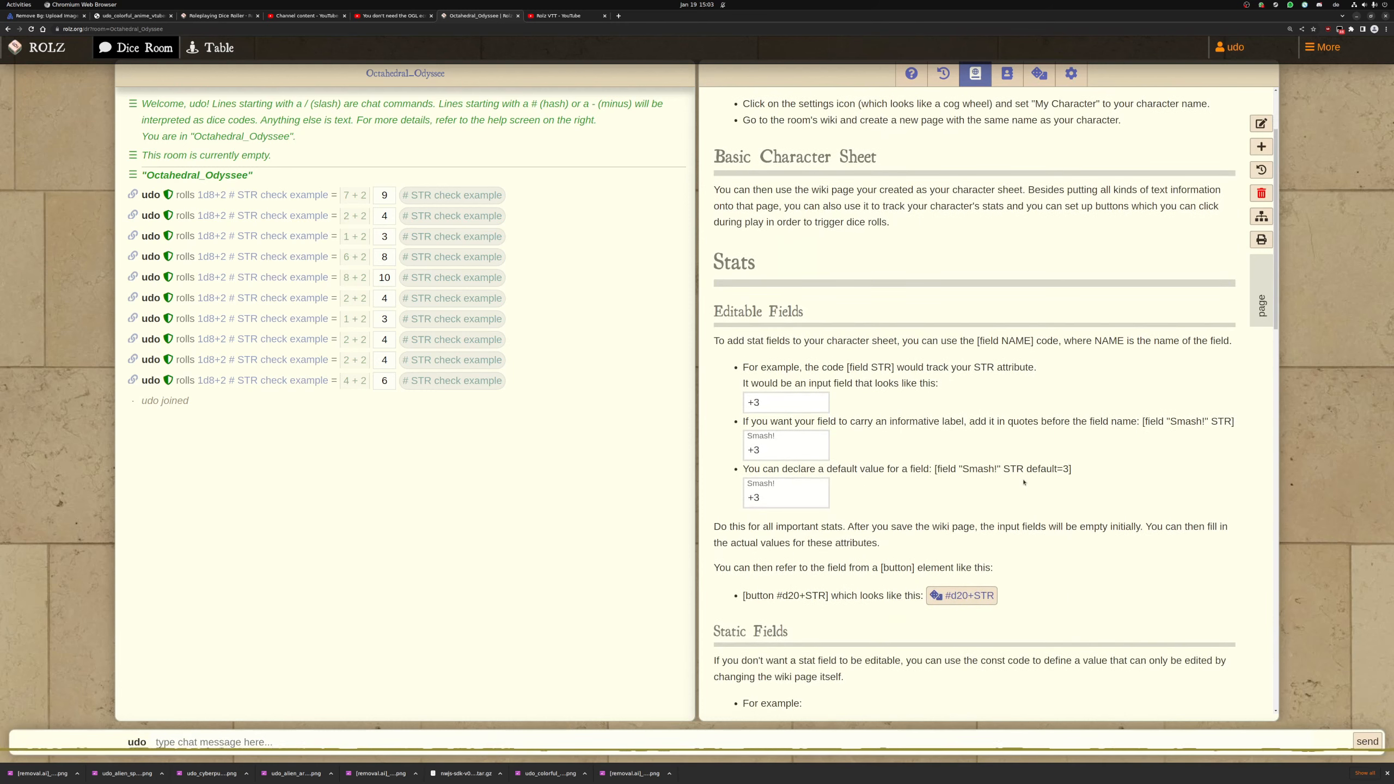
left_click_drag(1027, 469, 1068, 471)
scroll(1042, 440, "up", 3)
Add default=0 to the Strength, Dexterity, Wit and Resistance field codes and save the page
left_click(733, 101)
left_click(841, 310)
type("default=0")
left_click(1048, 310)
type("default=0")
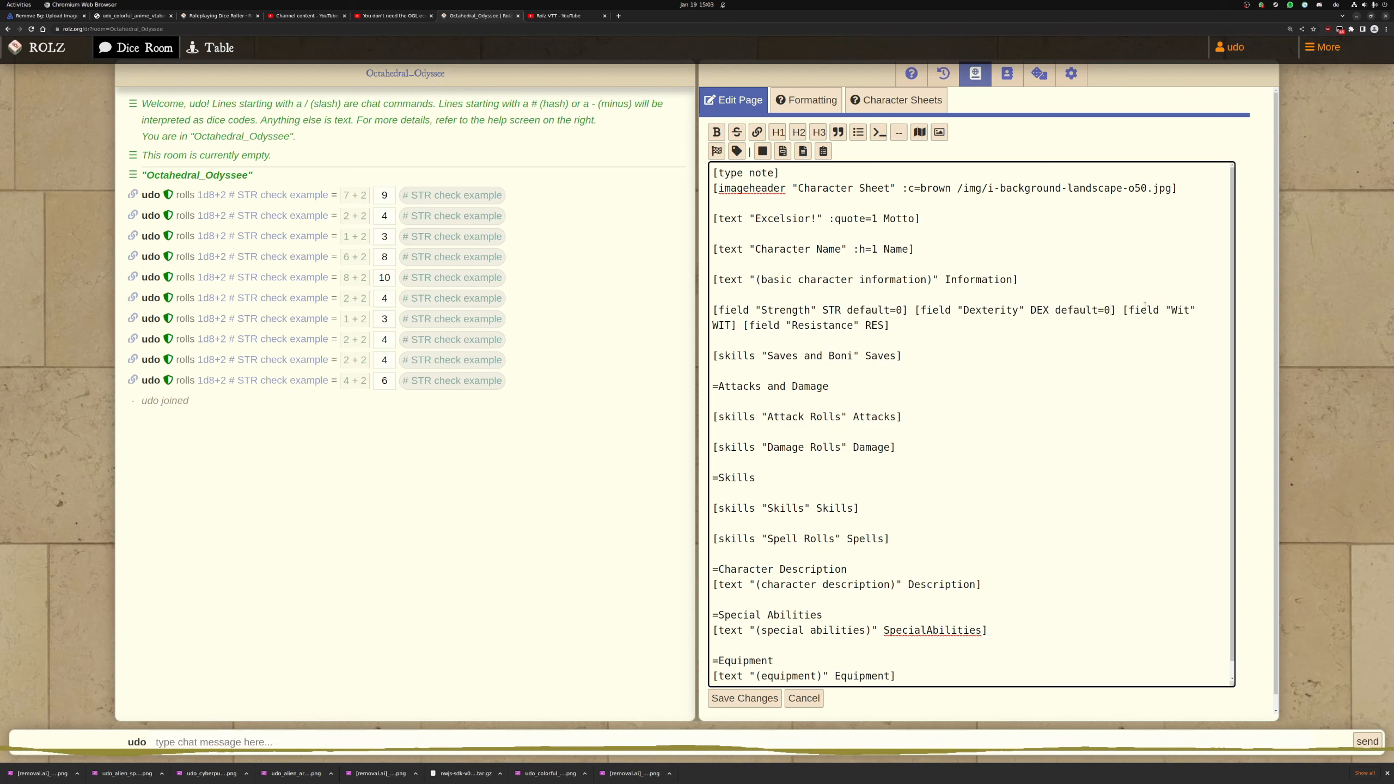
left_click(731, 325)
type("default=0")
left_click(919, 325)
type("default=0")
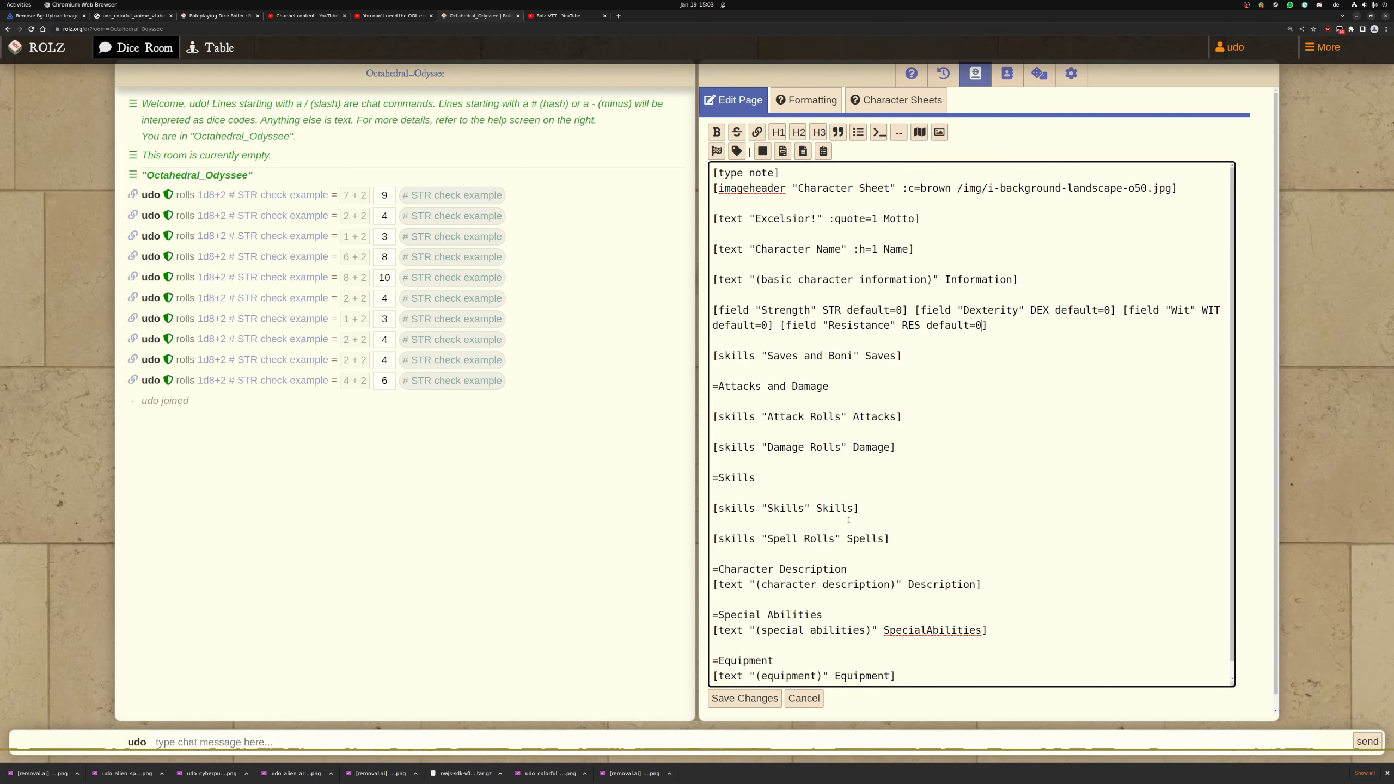
left_click(744, 699)
Delete the Saves and Boni line from the sheet's source and move the Attacks and Damage section directly above Equipment
left_click(1261, 124)
left_click_drag(712, 356, 713, 386)
key("BackSpace")
left_click_drag(713, 340, 713, 433)
key("ctrl+x")
left_click(915, 521)
key("ctrl+v")
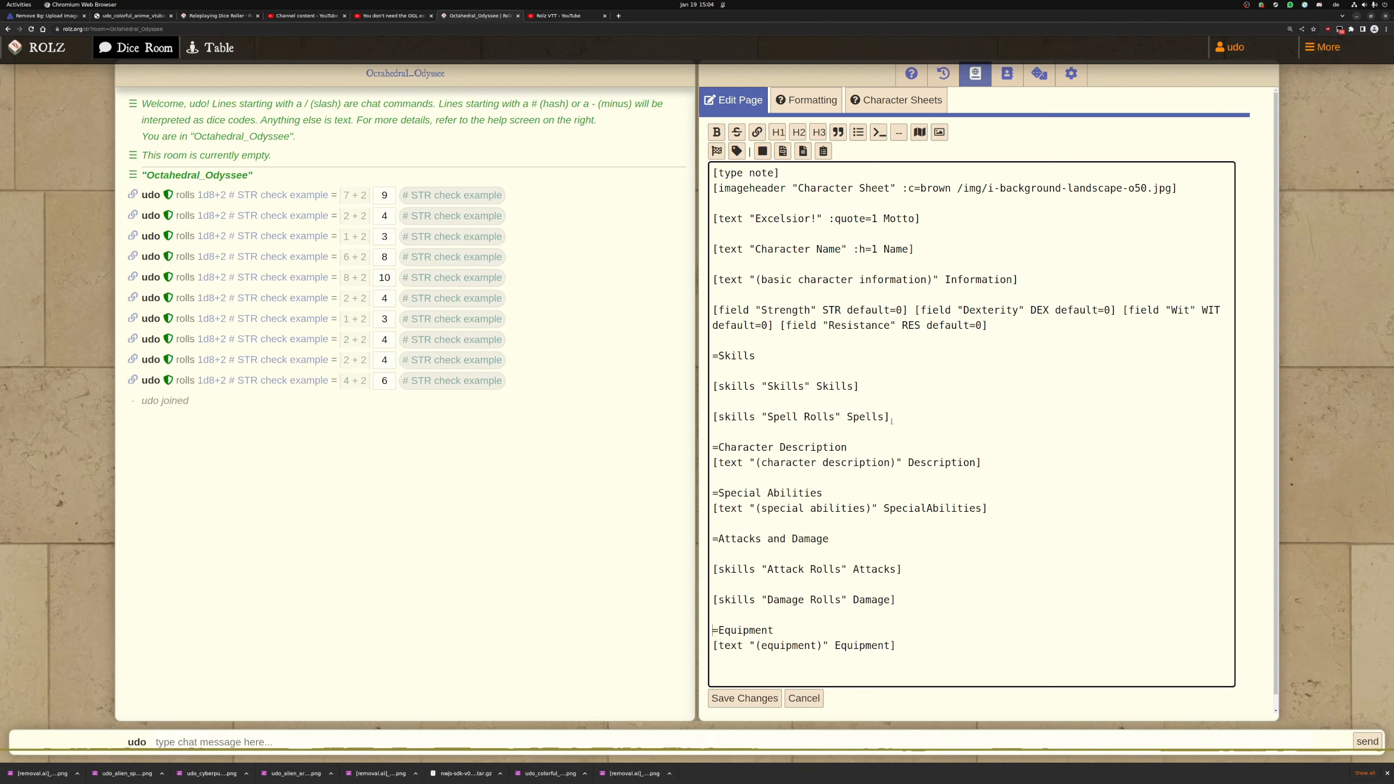
Delete the Spell Rolls line from the Skills section and save the page
left_click_drag(891, 421, 878, 389)
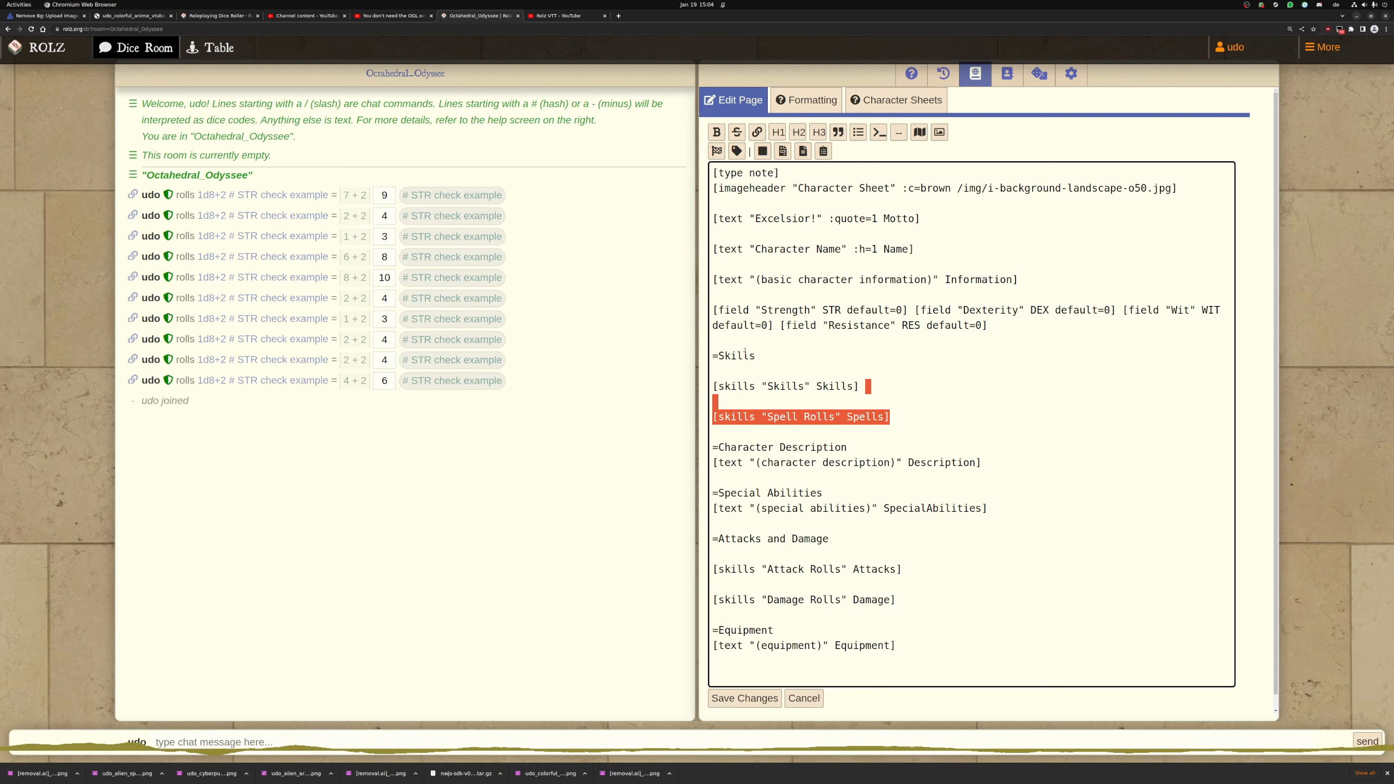
left_click(880, 388)
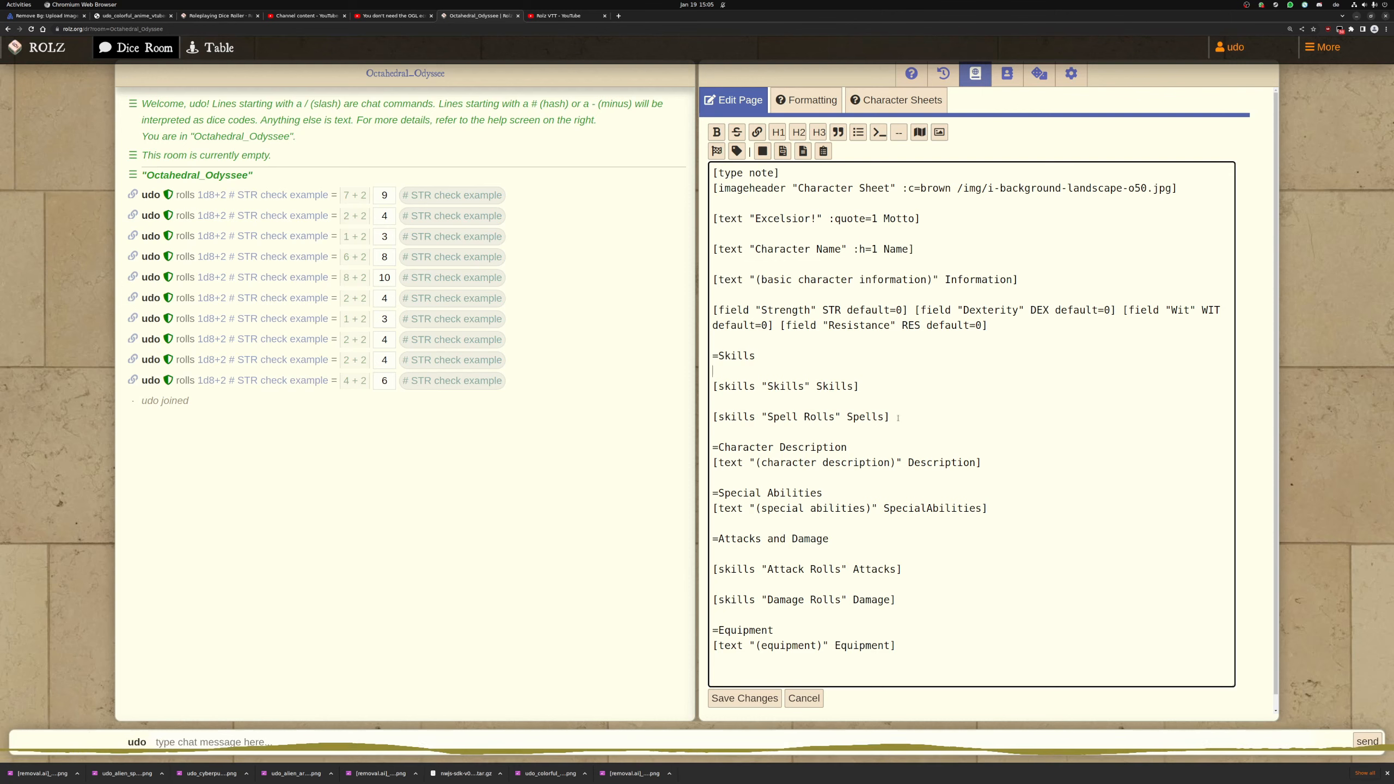
left_click_drag(897, 417, 712, 417)
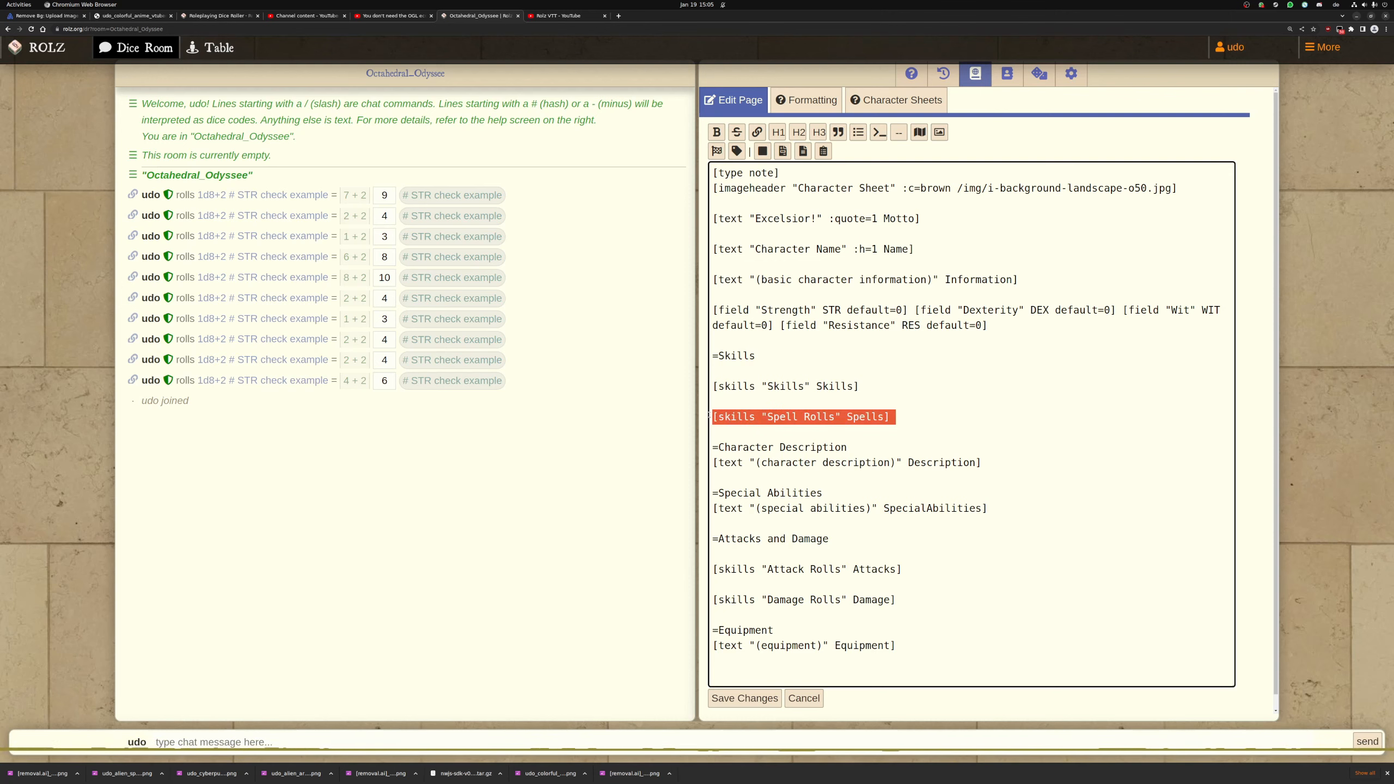
key("BackSpace")
key("BackSpace")
key("BackSpace")
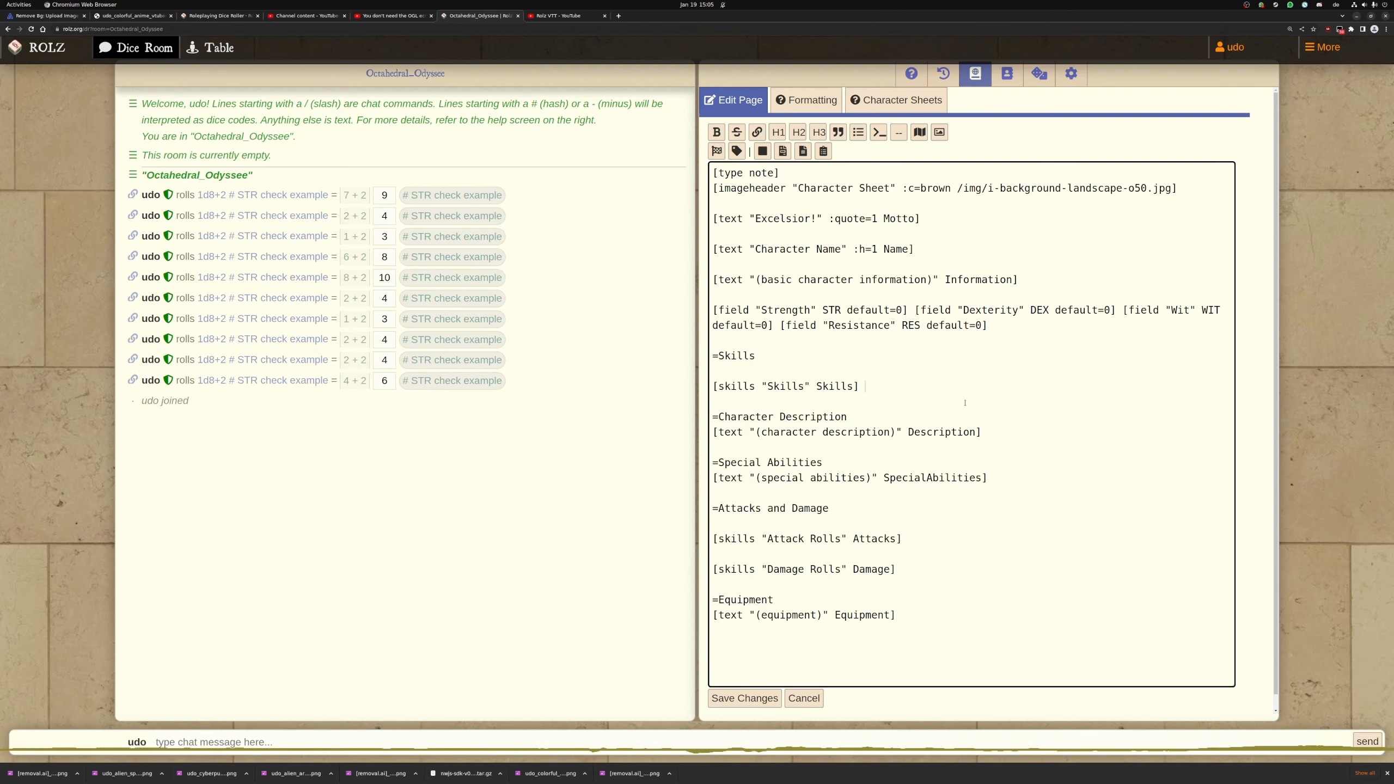
left_click(725, 703)
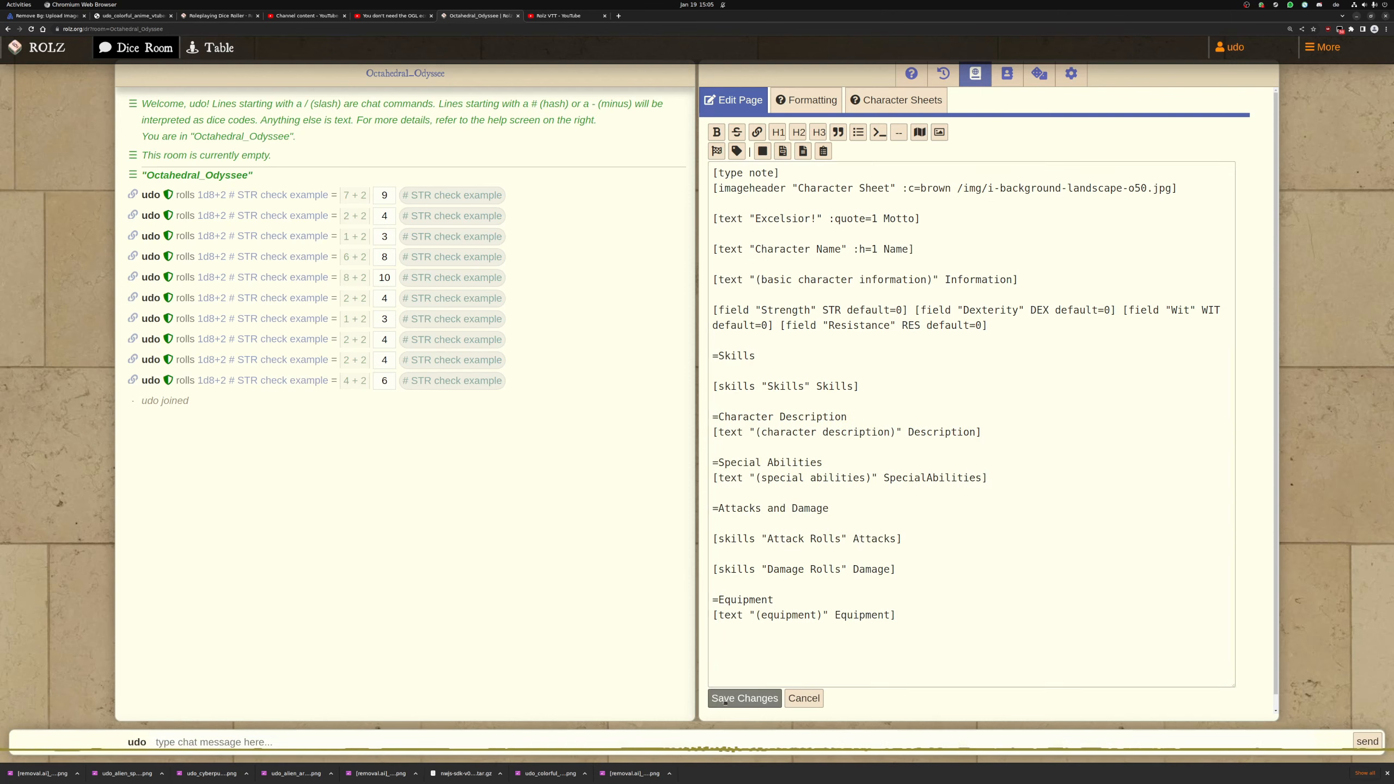
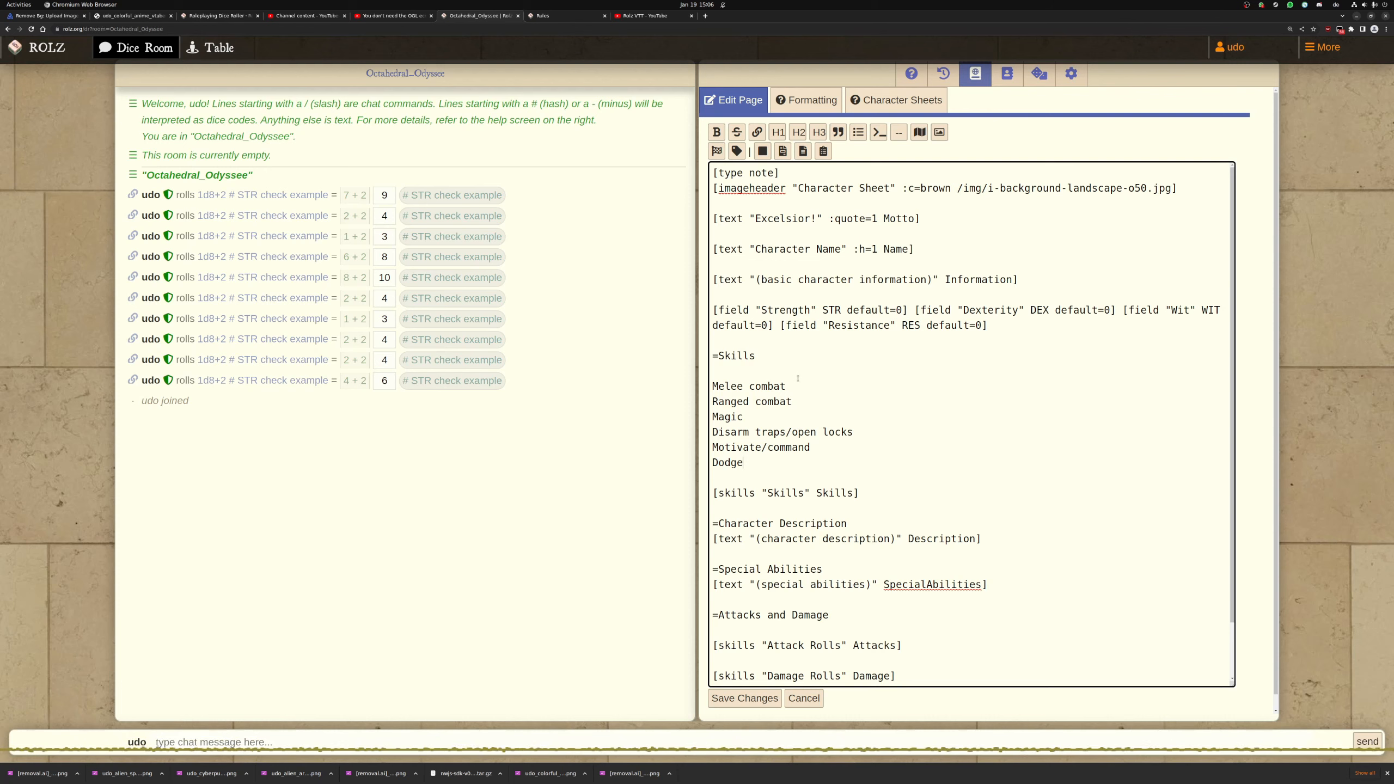
Replace the Melee combat line under Skills with the code [field "Melee combat" MELEE default=0]
type("[field \"Strength\" STR default=0]")
key("shift+End")
key("ctrl+c")
key("BackSpace")
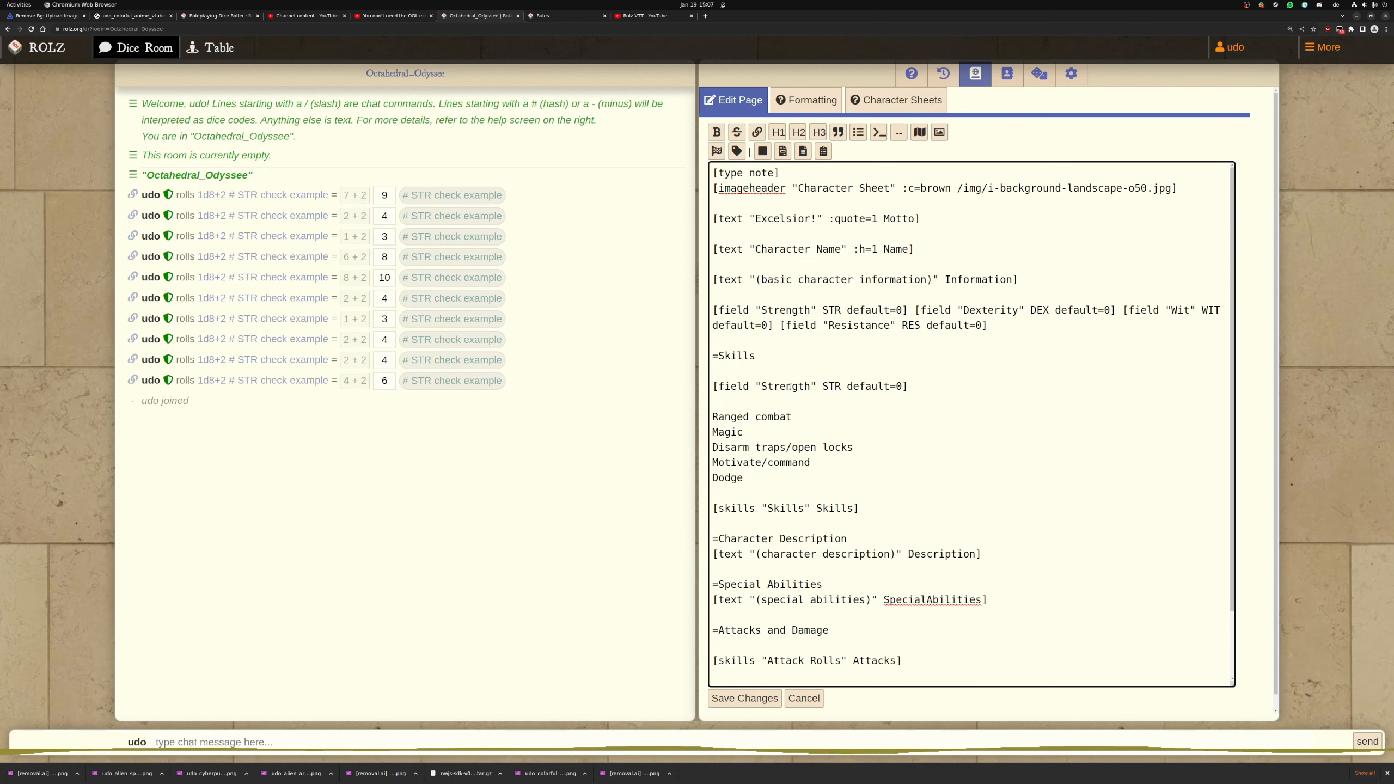
double_click(791, 386)
key("ctrl+v")
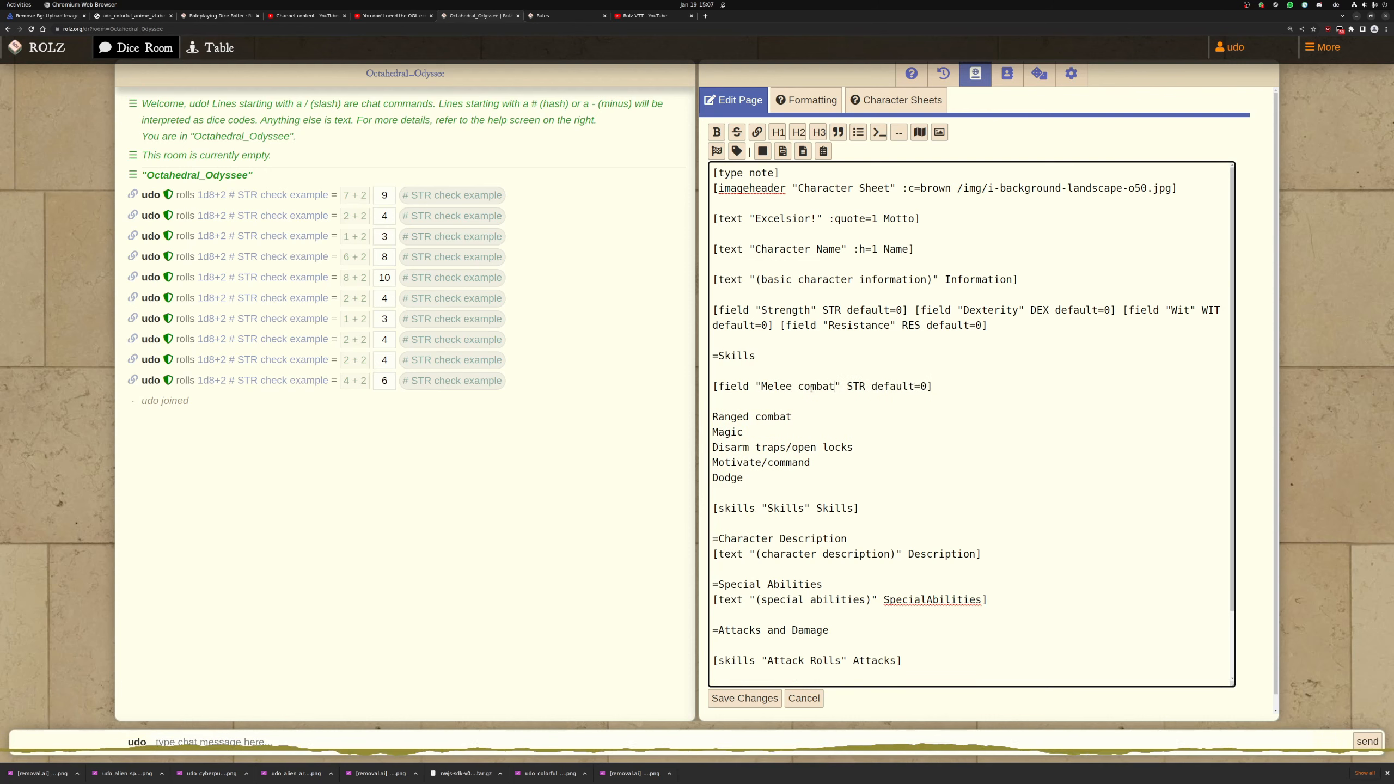
double_click(855, 386)
type("MELEE")
Duplicate the Melee combat field line until there are six copies, and remove the plain Ranged combat line below them
key("Home")
key("shift+Down")
key("ctrl+c")
key("ctrl+v")
key("ctrl+v")
key("ctrl+v")
key("ctrl+v")
key("ctrl+v")
key("ctrl+v")
key("shift+End")
key("BackSpace")
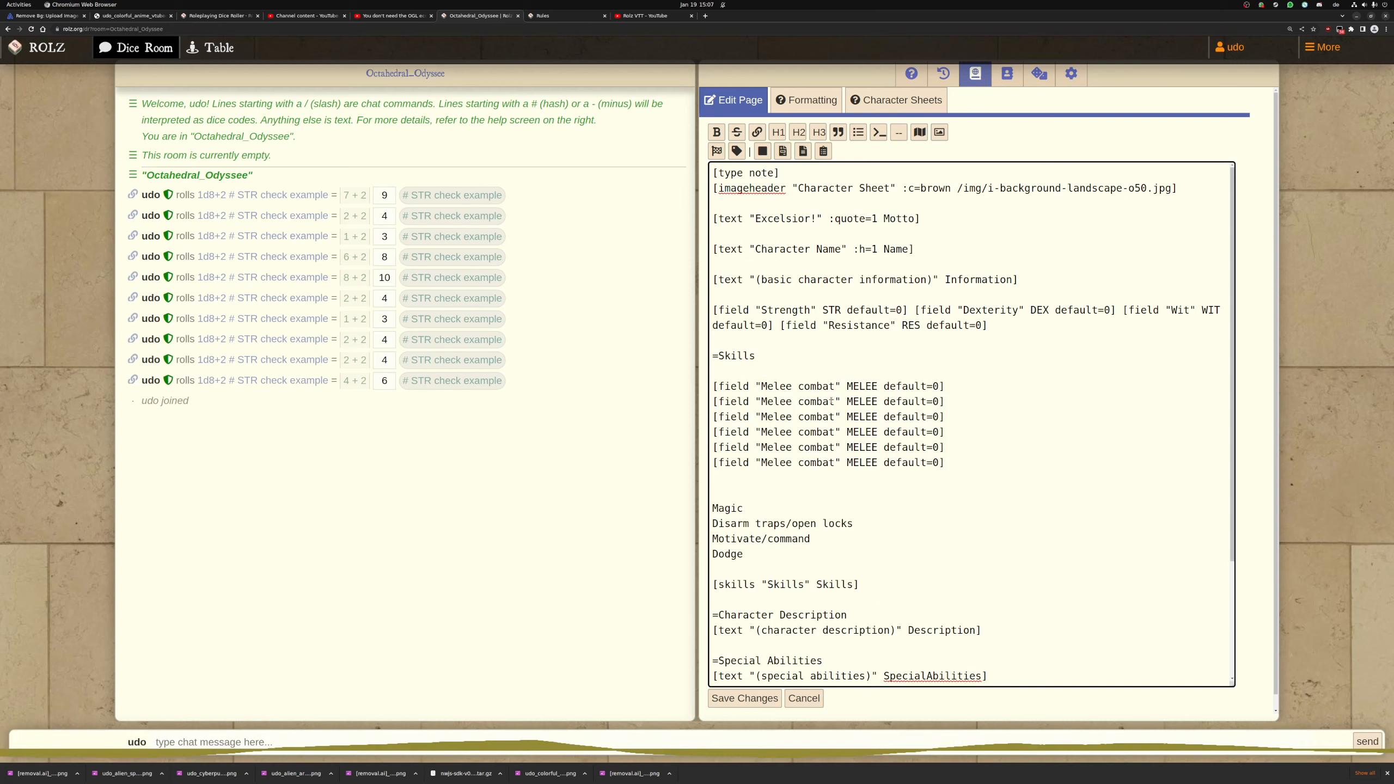
Change the second skill field's label to Ranged combat and its field name to RANGED
left_click_drag(834, 402, 758, 402)
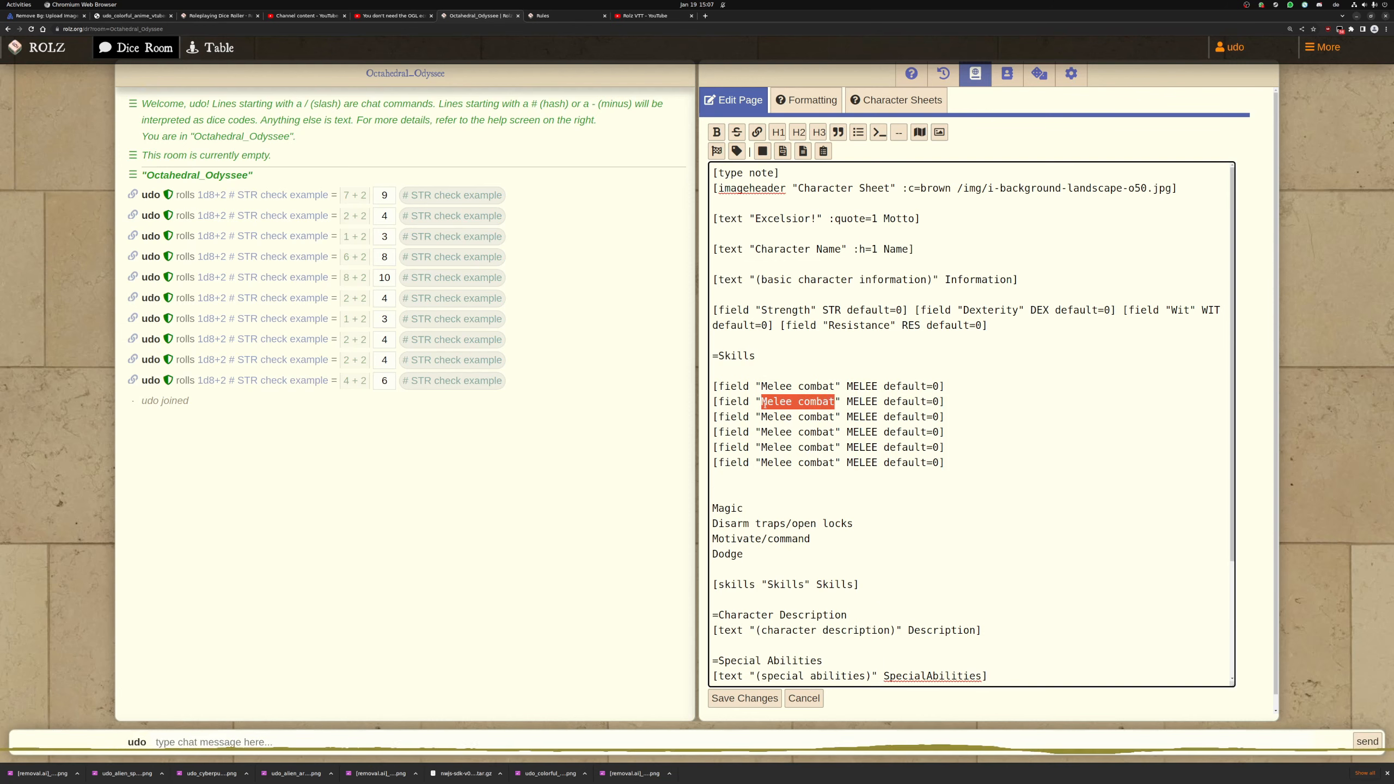
type("Ranged combat")
double_click(874, 402)
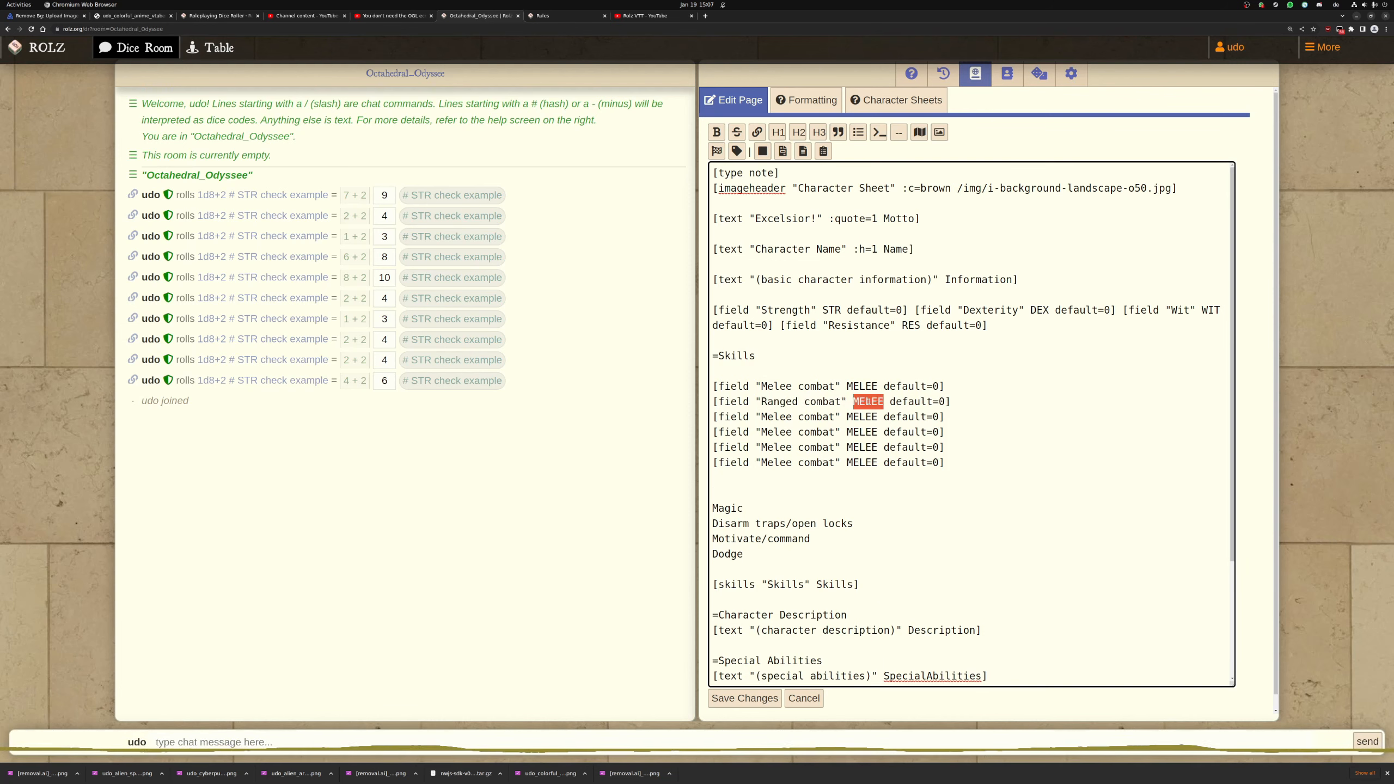
type("RANGED")
Move the word Magic from the plain list into the third skill field's label and set its field name to MAGIC
double_click(727, 508)
key("ctrl+x")
left_click_drag(761, 417, 835, 416)
key("ctrl+v")
double_click(819, 417)
type("MAGIC")
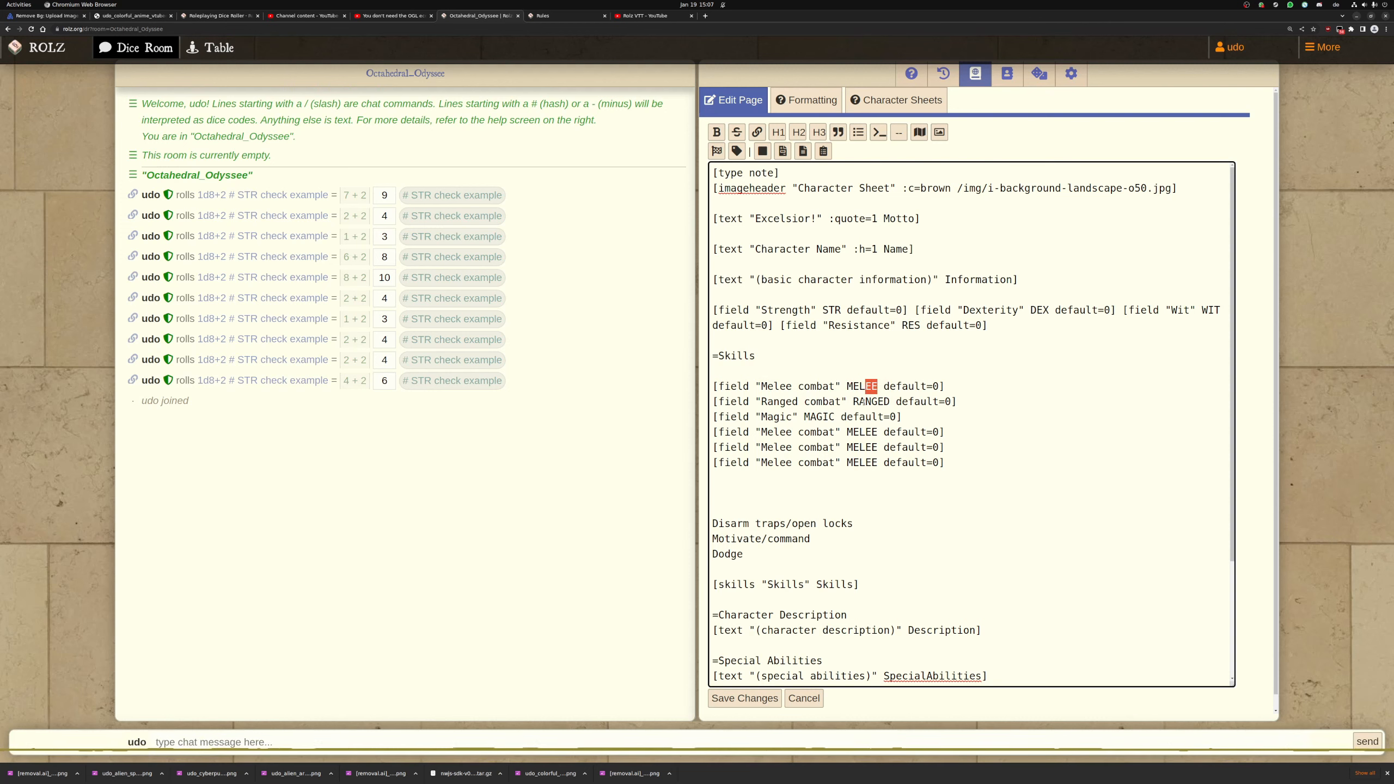
Shorten the Melee combat field name to MEL and relabel the last three fields Disarm traps/open locks, Motivate/command and Dodge, replacing the plain list
key("shift+Right")
key("BackSpace")
left_click_drag(761, 432, 834, 432)
type("Disarm traps/open locks")
left_click_drag(760, 448, 835, 447)
type("Motivate/command")
left_click_drag(760, 463, 835, 462)
type("Dodge")
key("Delete")
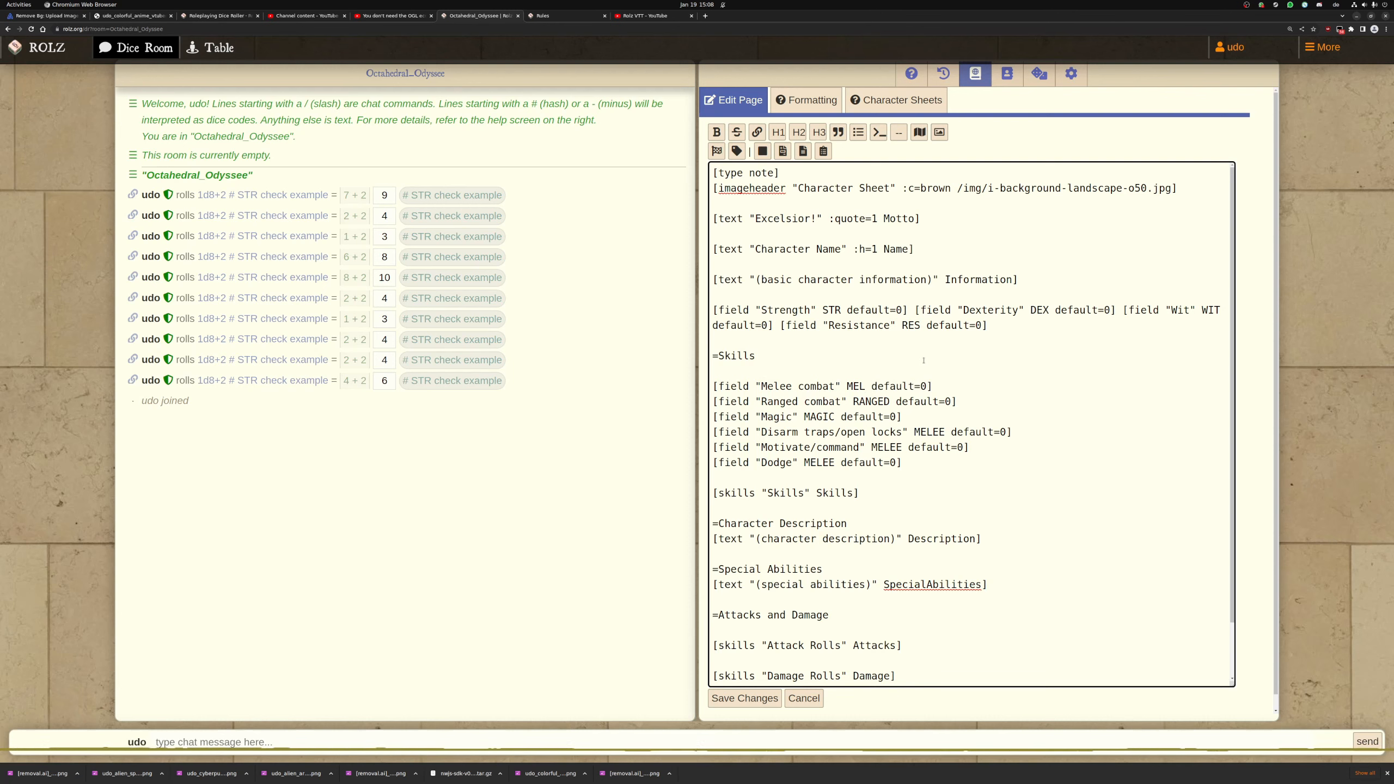
Shorten the Ranged combat field name to RAN and the Magic field name to MAG
key("Delete")
key("Delete")
key("Delete")
key("Down")
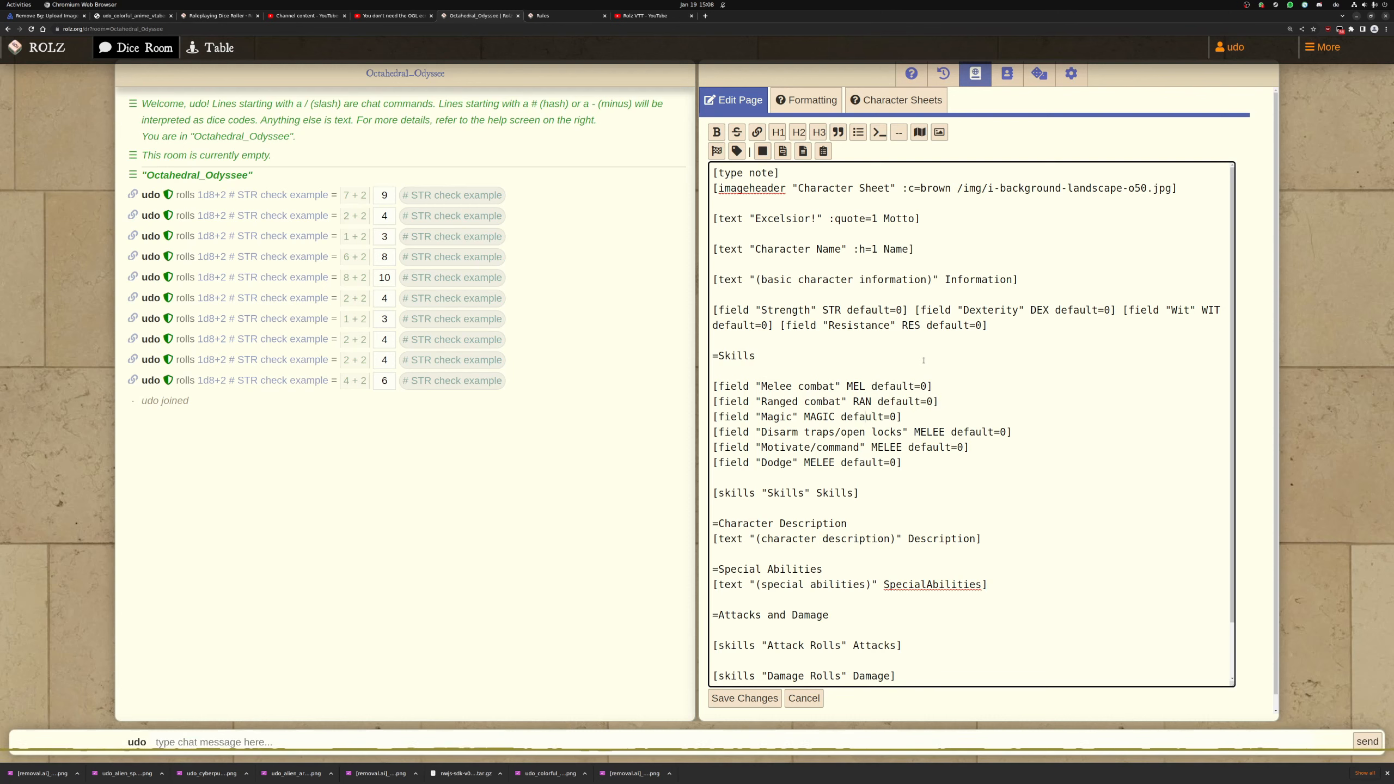
key("BackSpace")
key("BackSpace")
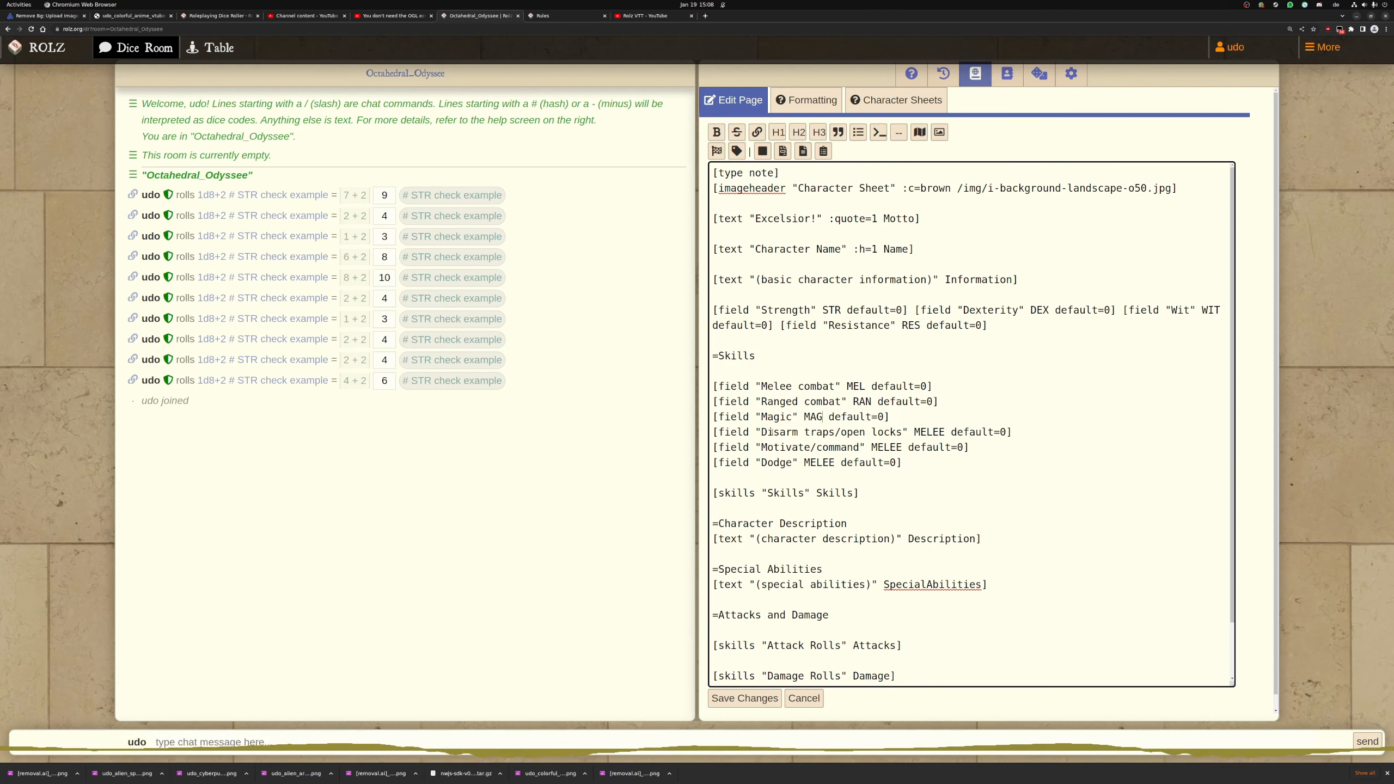
Set the Disarm traps/open locks, Motivate/command and Dodge field names to DIS, COM and DOD, and save the page
left_click_drag(760, 431, 773, 433)
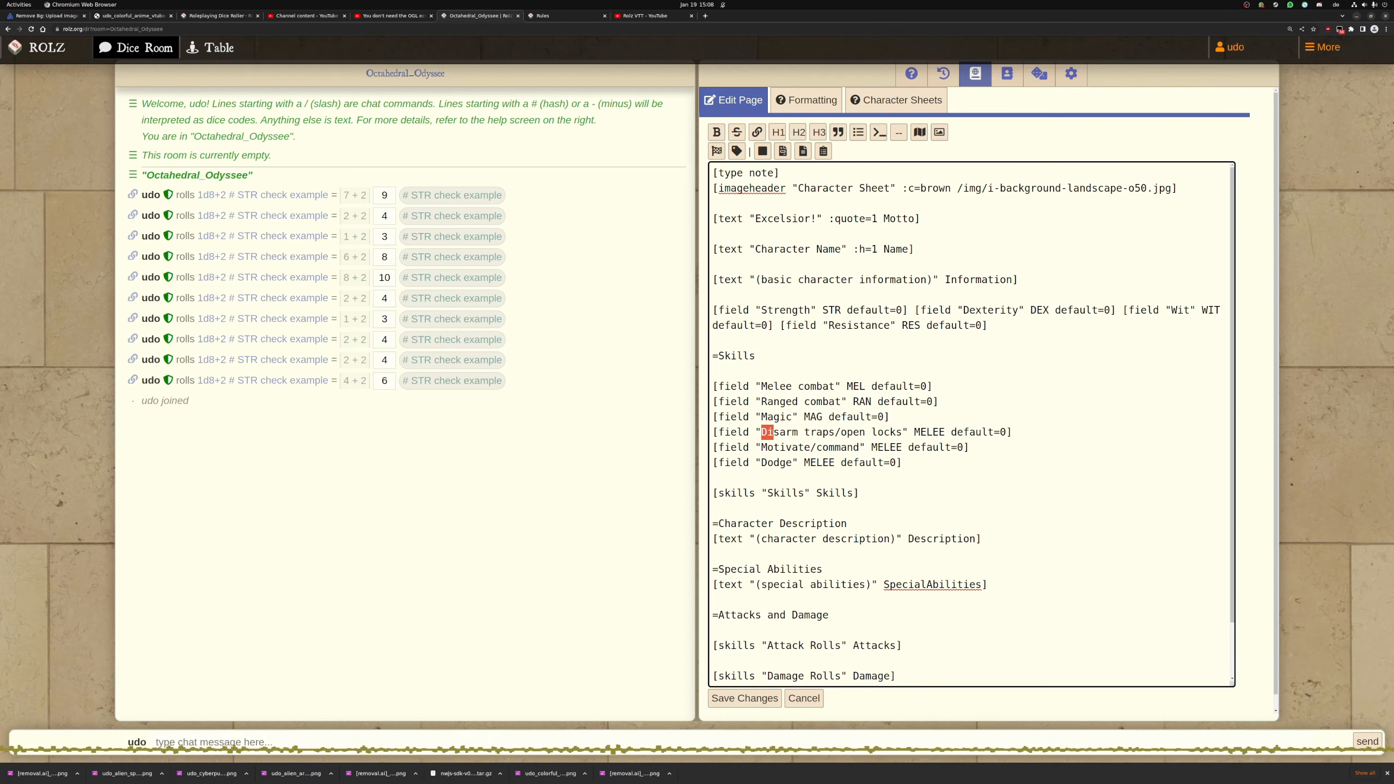
double_click(942, 432)
type("DIS")
double_click(893, 447)
type("COM")
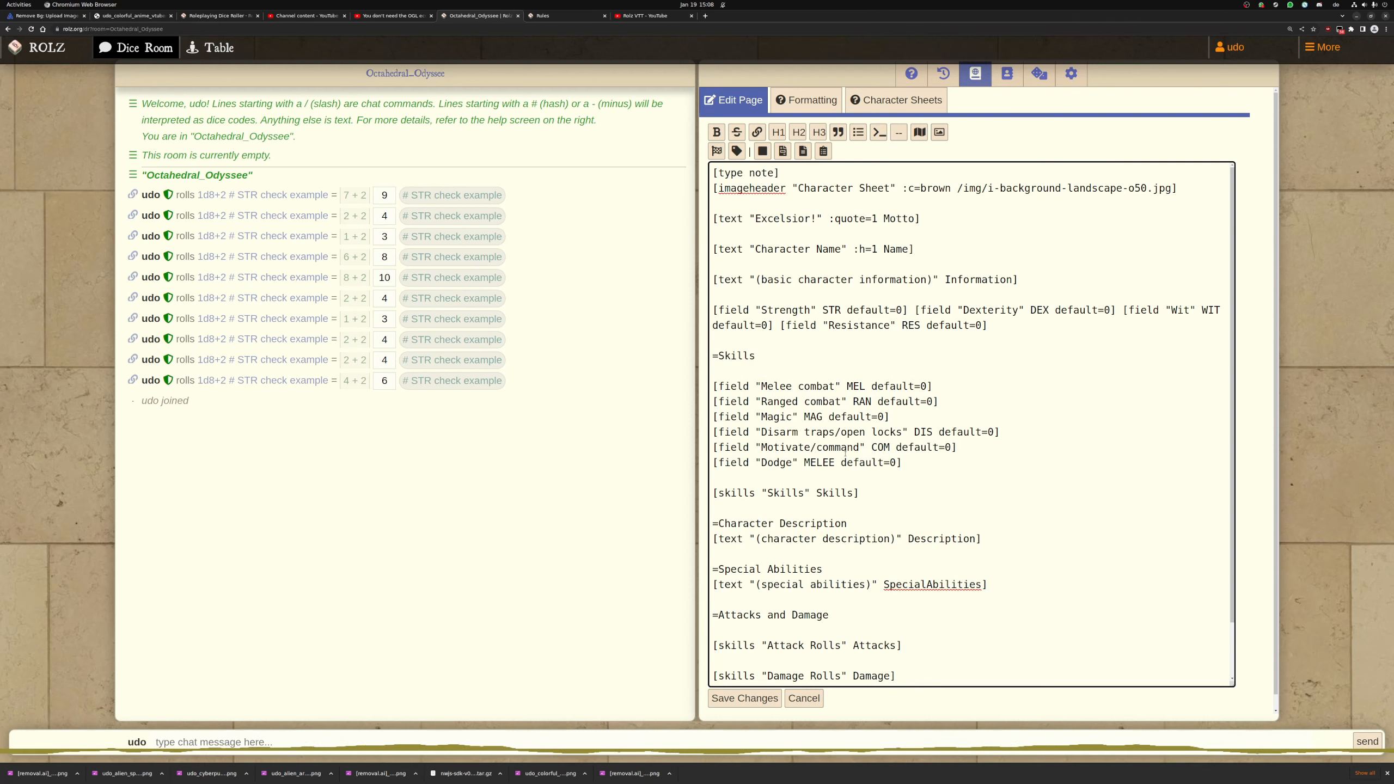
double_click(815, 462)
type("DOD")
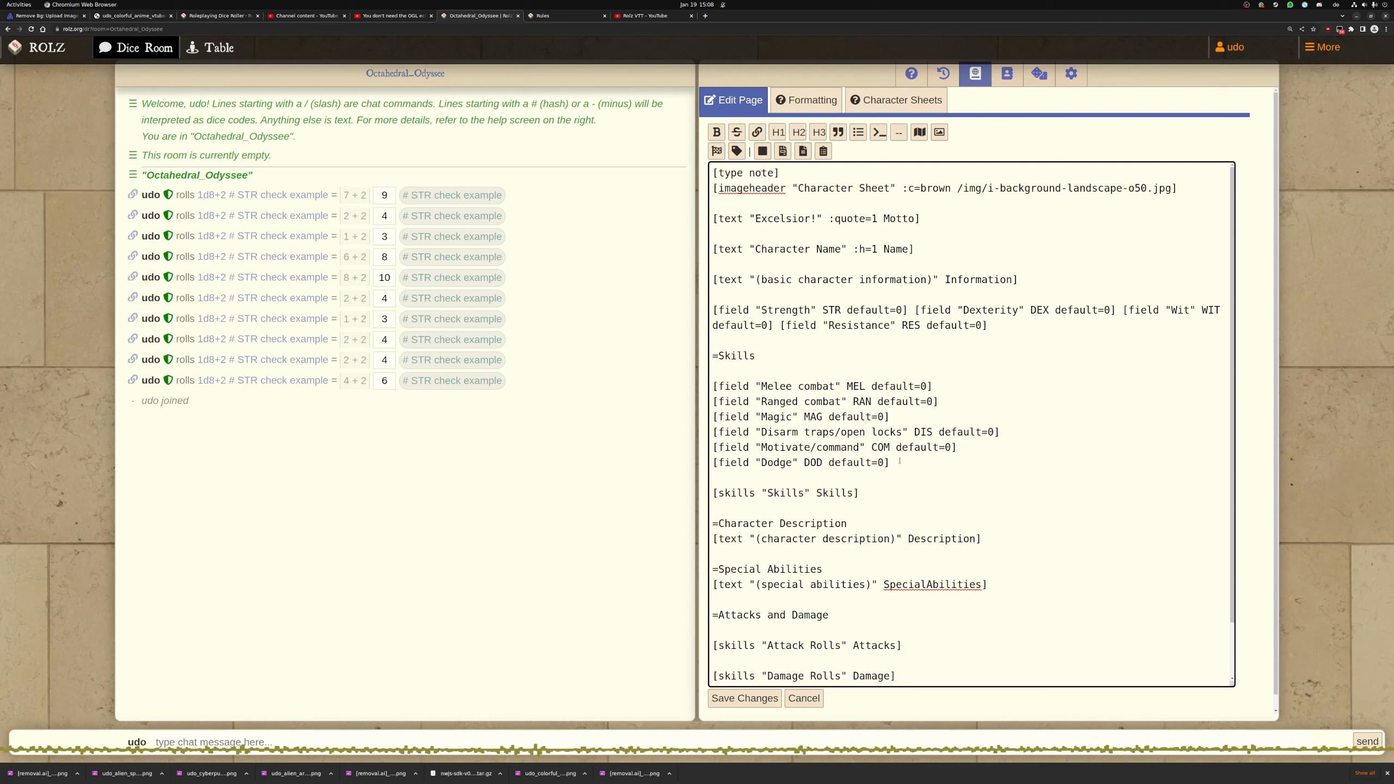
left_click(770, 693)
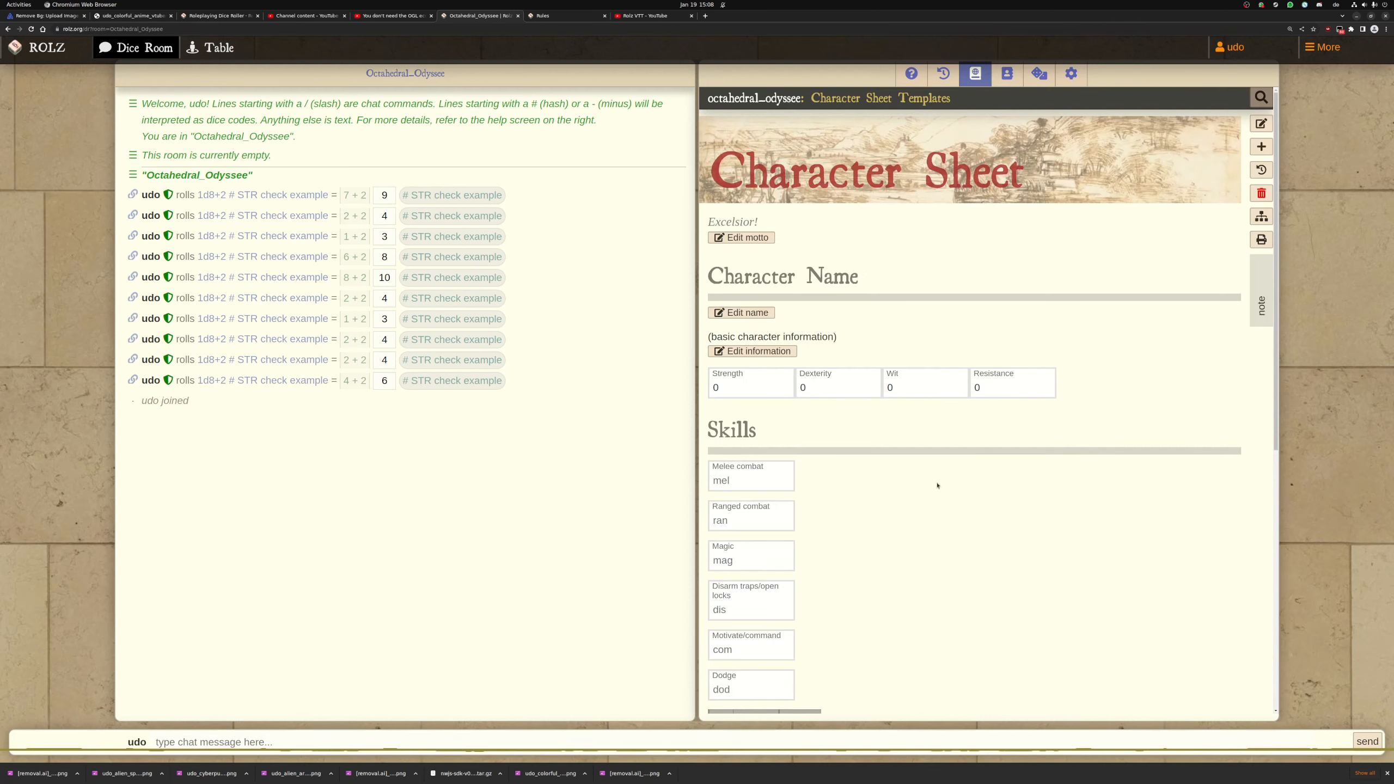
Check the stacked skill fields on the rendered sheet, and reopen the page source to join their lines into one row
scroll(937, 485, "down", 2)
left_click(744, 383)
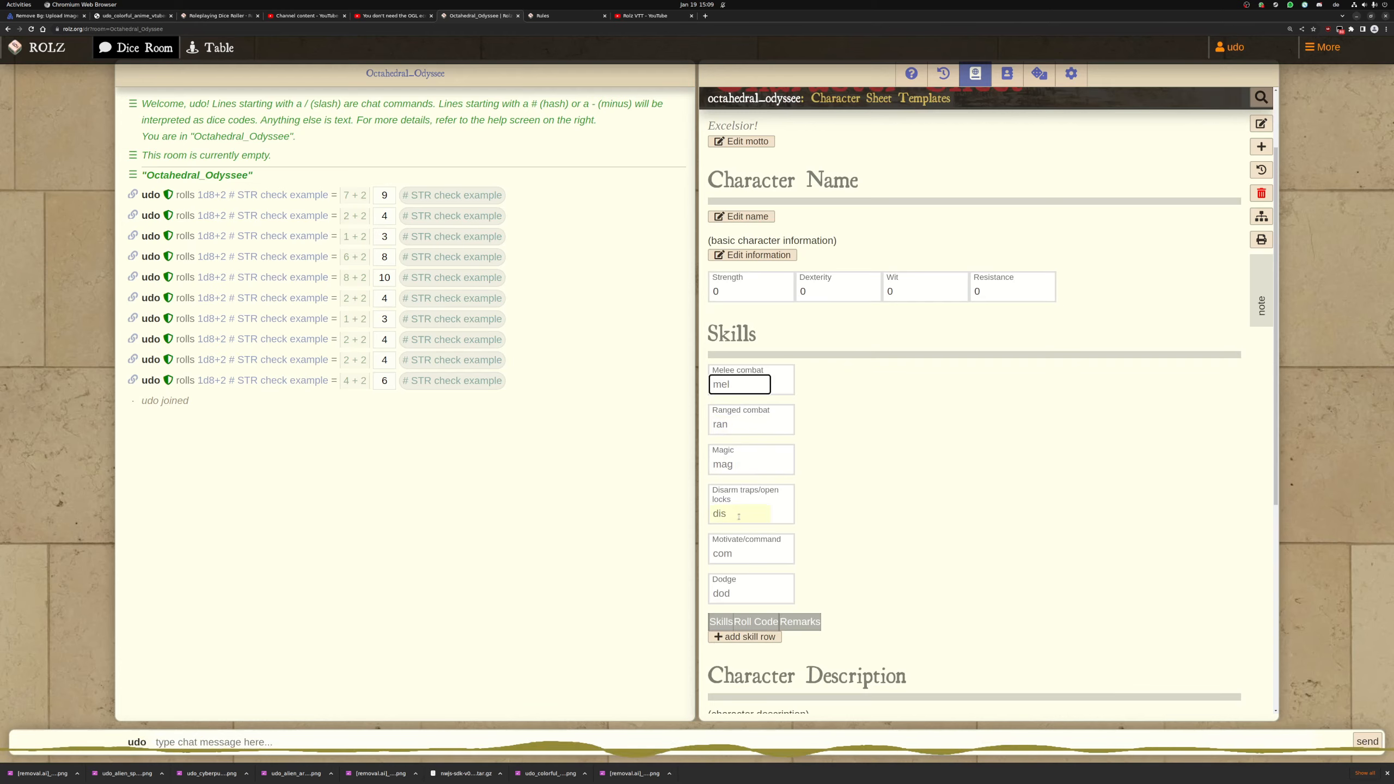
left_click(739, 515)
left_click_drag(1076, 292, 707, 298)
left_click(756, 384)
left_click(1261, 124)
scroll(964, 330, "down", 3)
left_click(965, 321)
key("Delete")
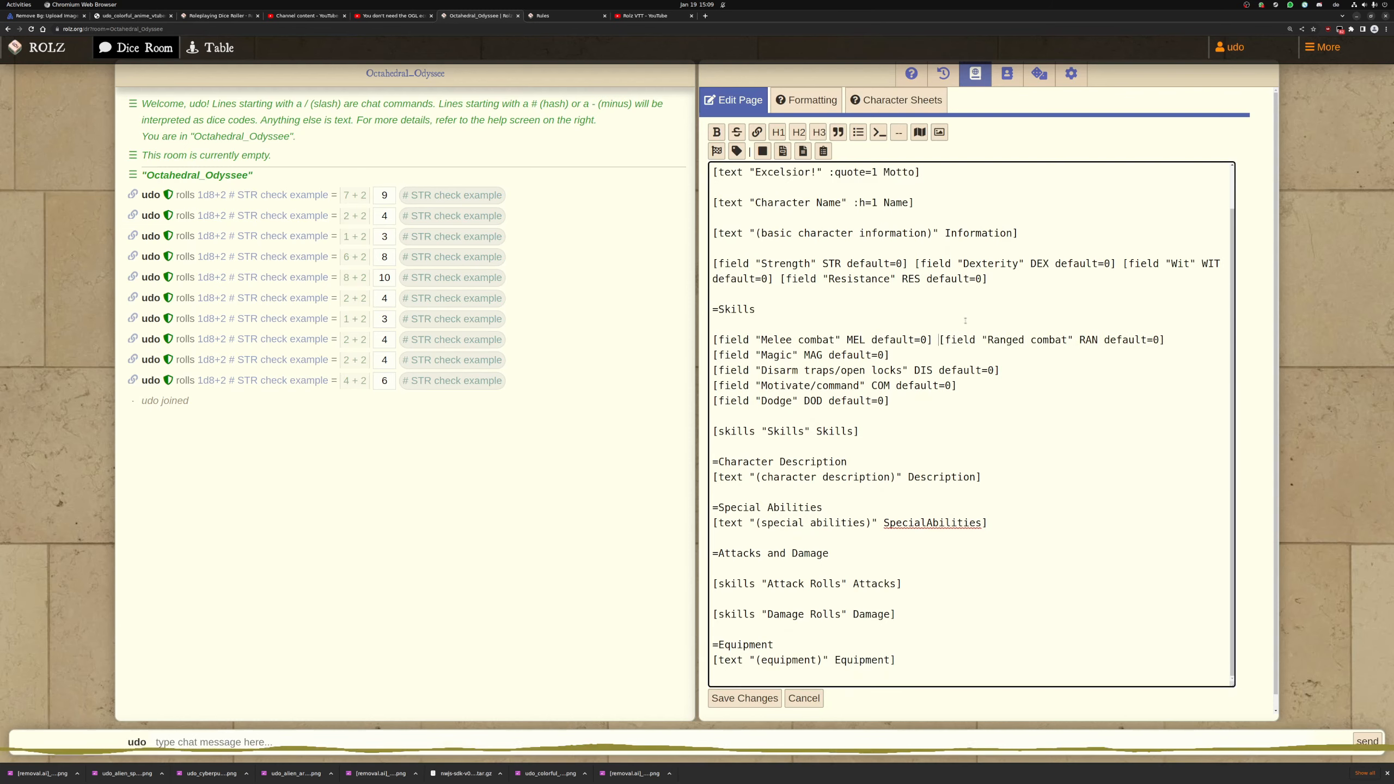
key("Delete")
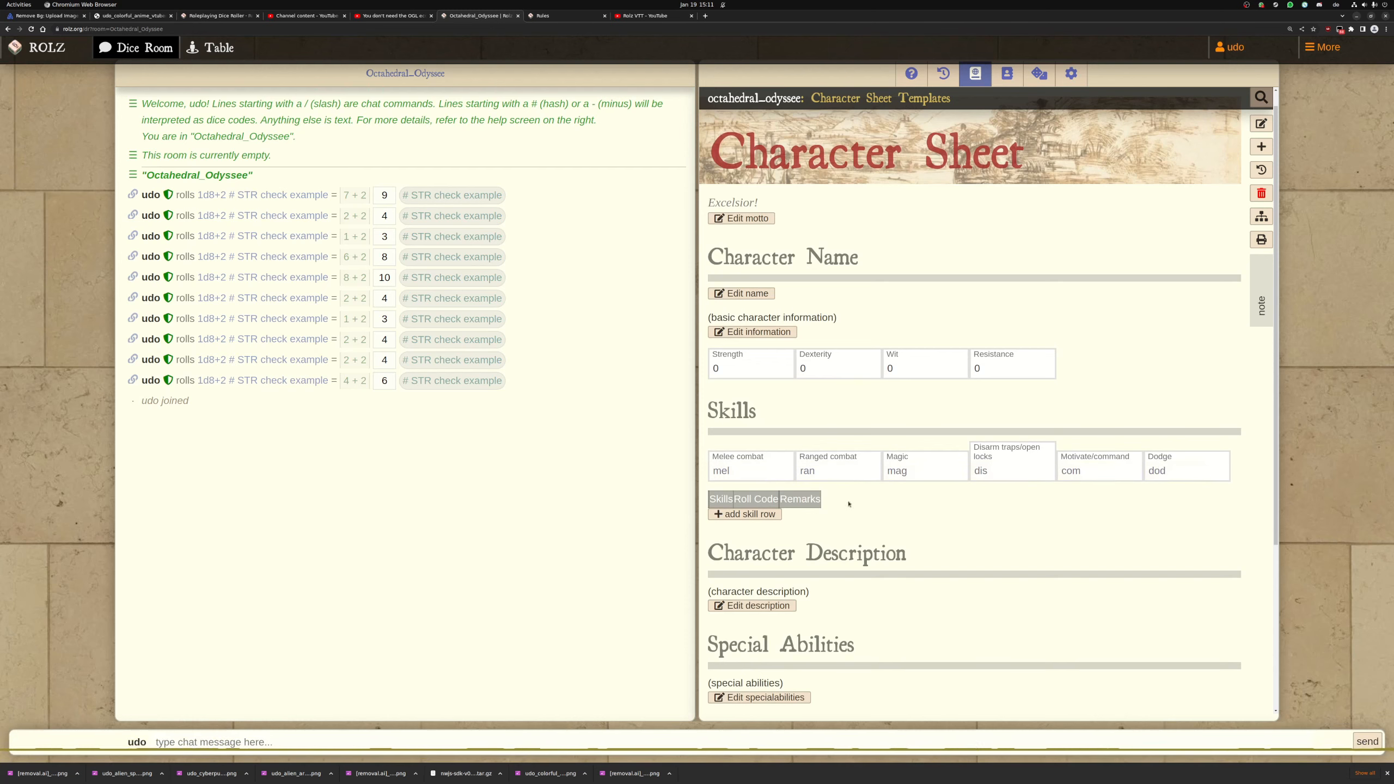
Add a skill row named Hide with the roll code d8+!DEX
left_click(744, 515)
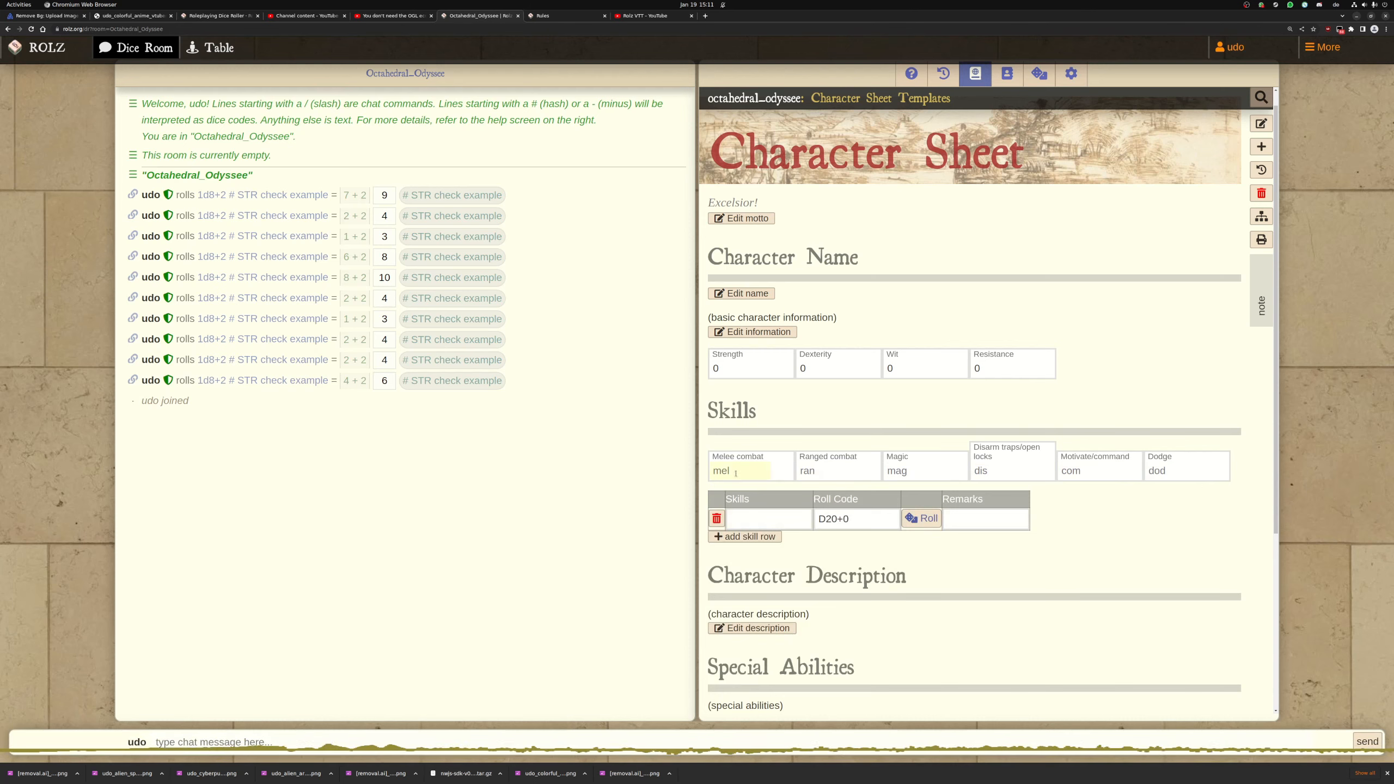
left_click(769, 516)
type("Hide")
key("Tab")
type("d8")
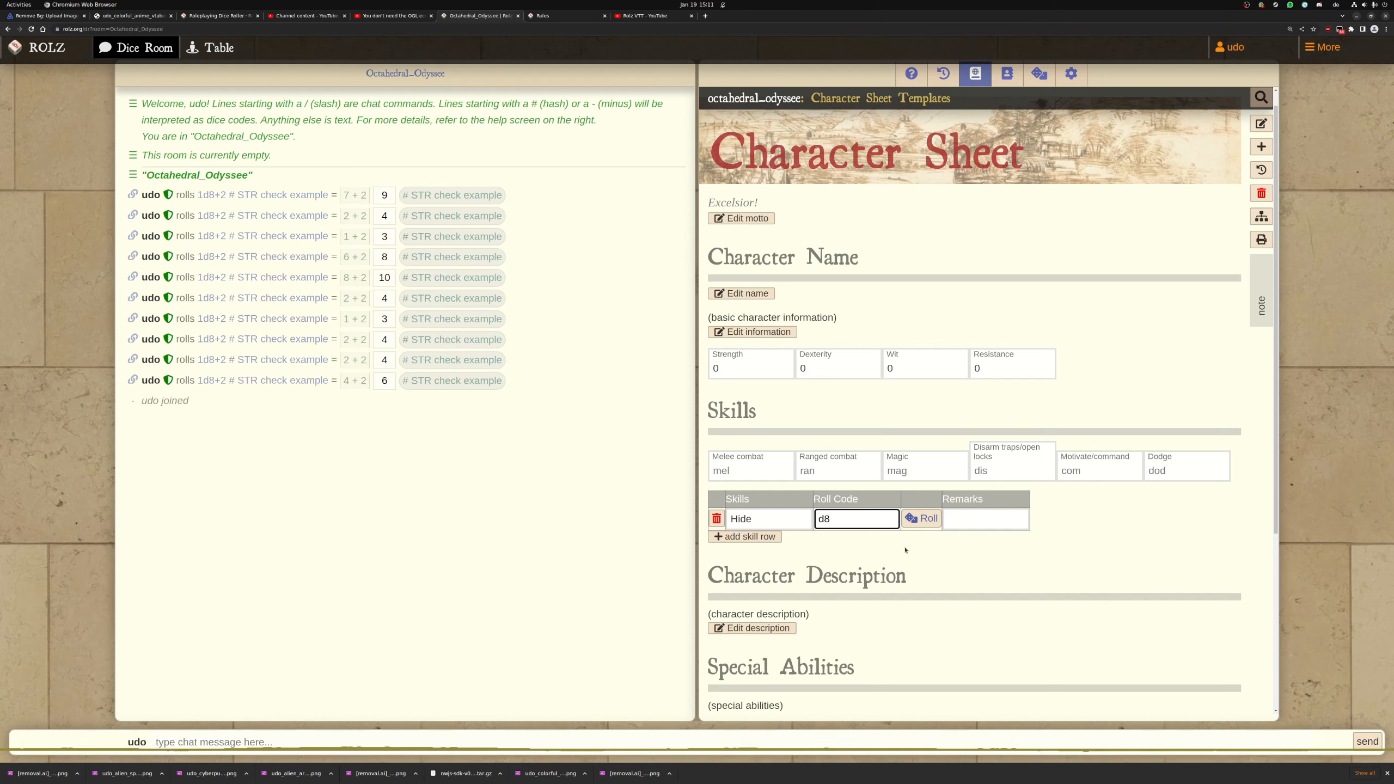
type("+!DEX")
Set Strength to 1, Dexterity to 2, Wit to 3 and Resistance to 4
left_click(749, 368)
type("1")
key("Tab")
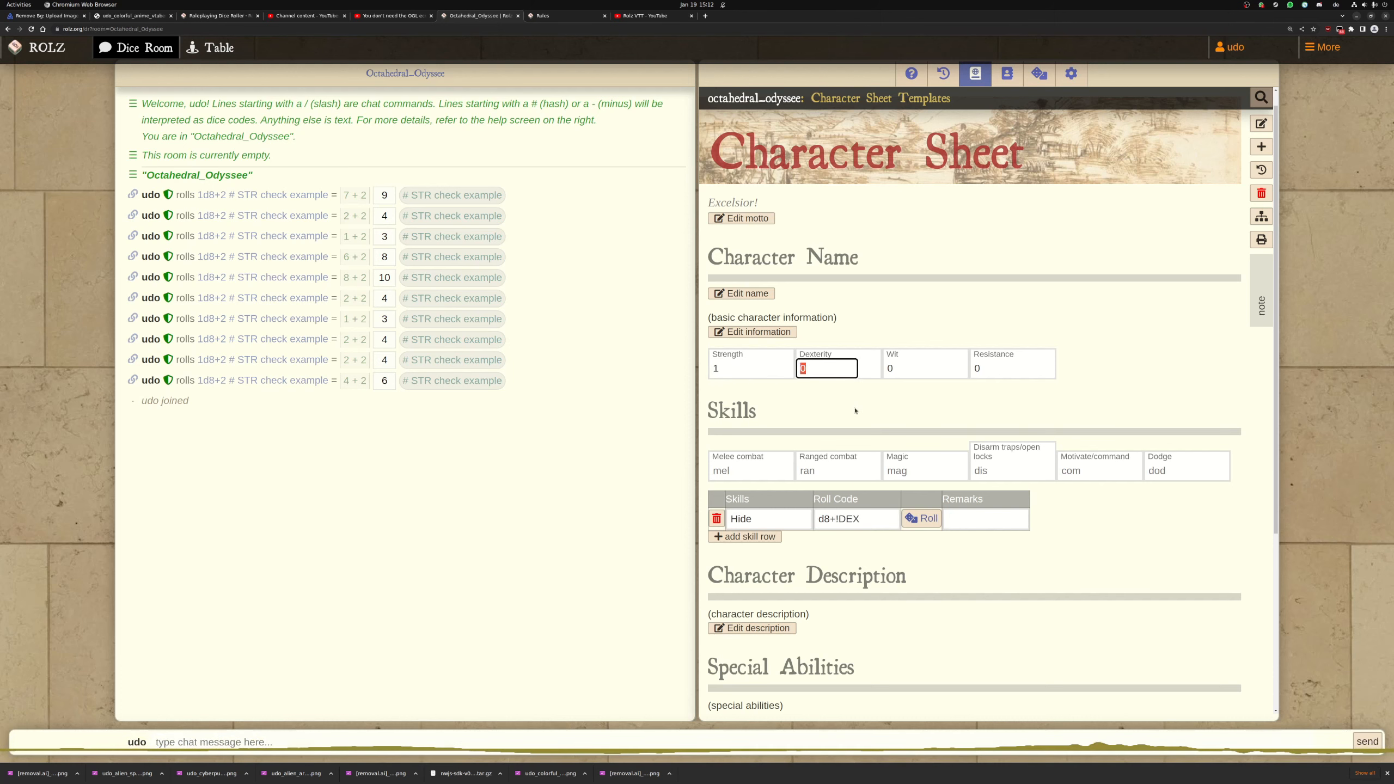
type("2")
key("Tab")
type("3")
key("Tab")
type("45")
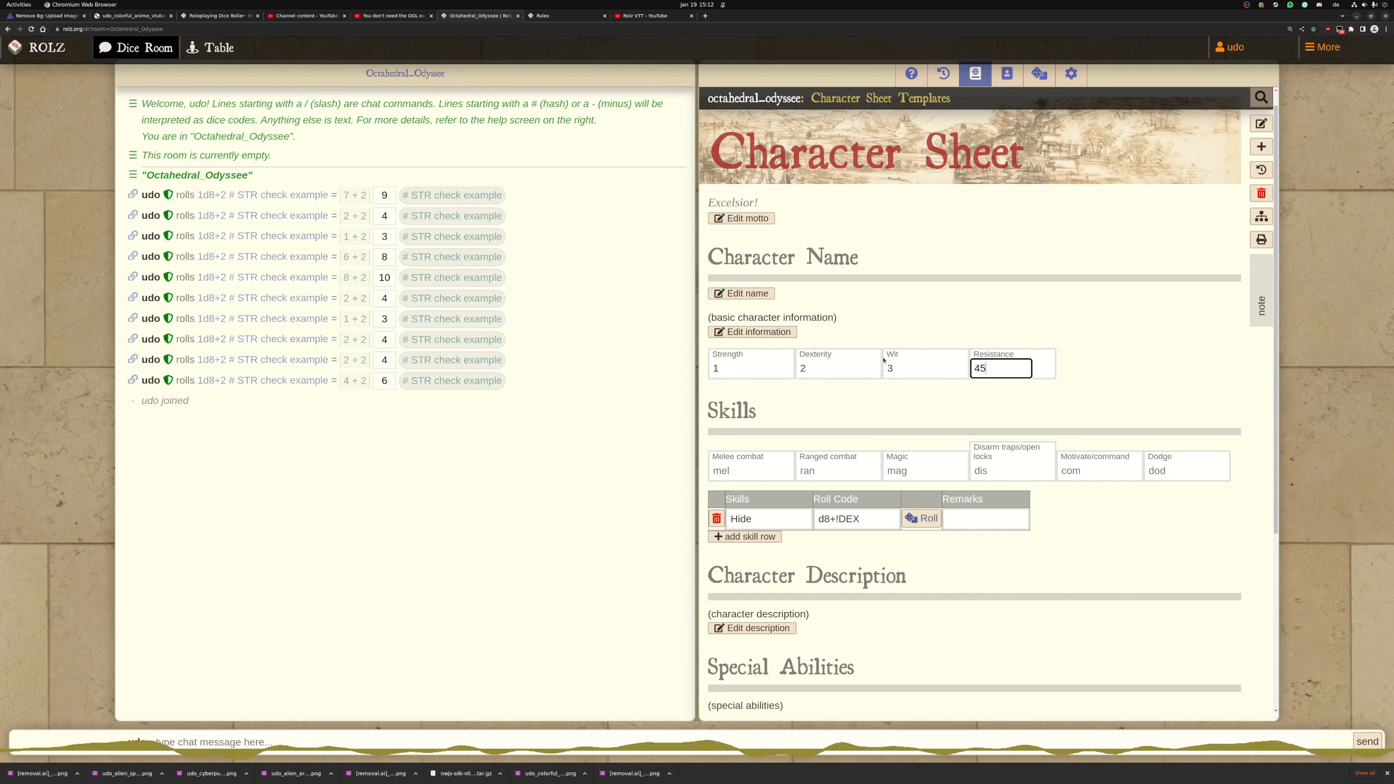
key("BackSpace")
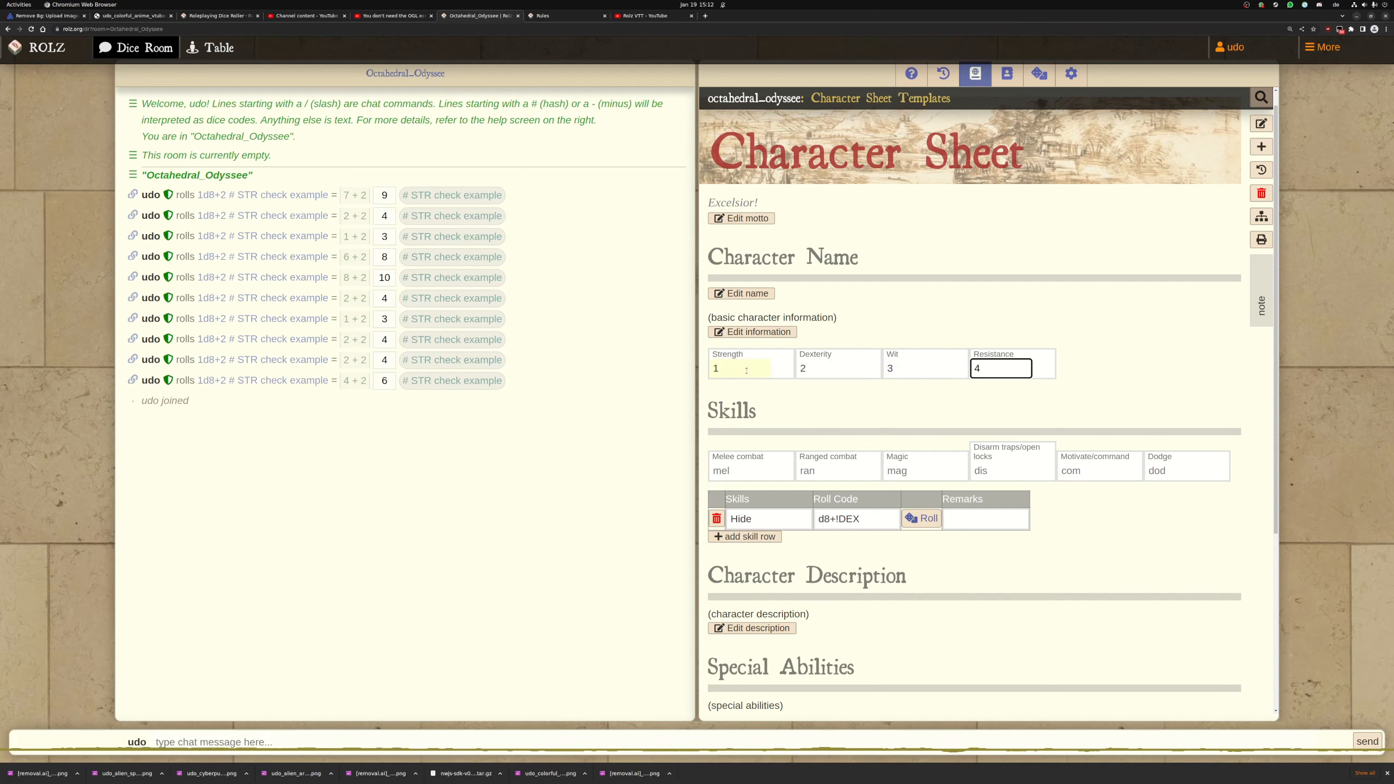
left_click(997, 394)
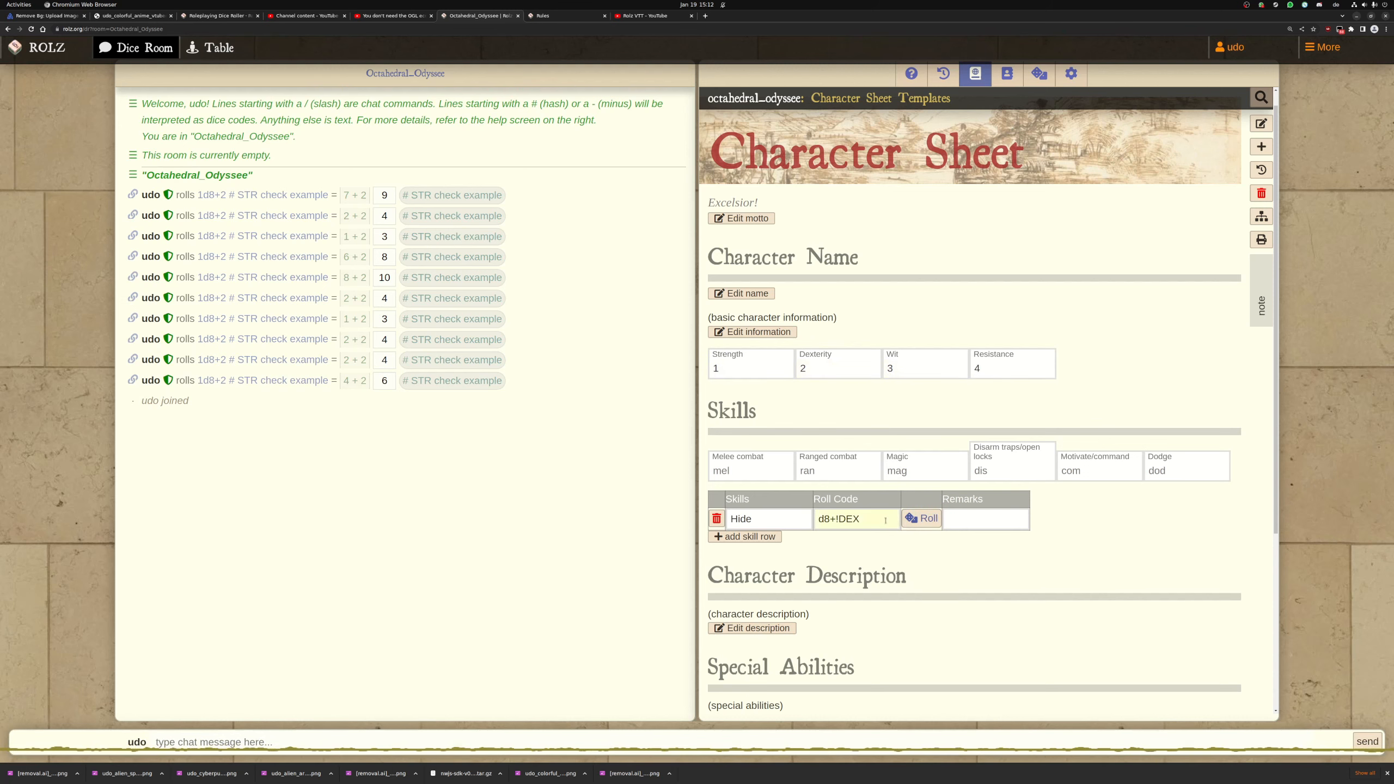
Roll the Hide skill and compare the chat roll with its roll code and the Dexterity value
left_click(921, 519)
left_click(824, 520)
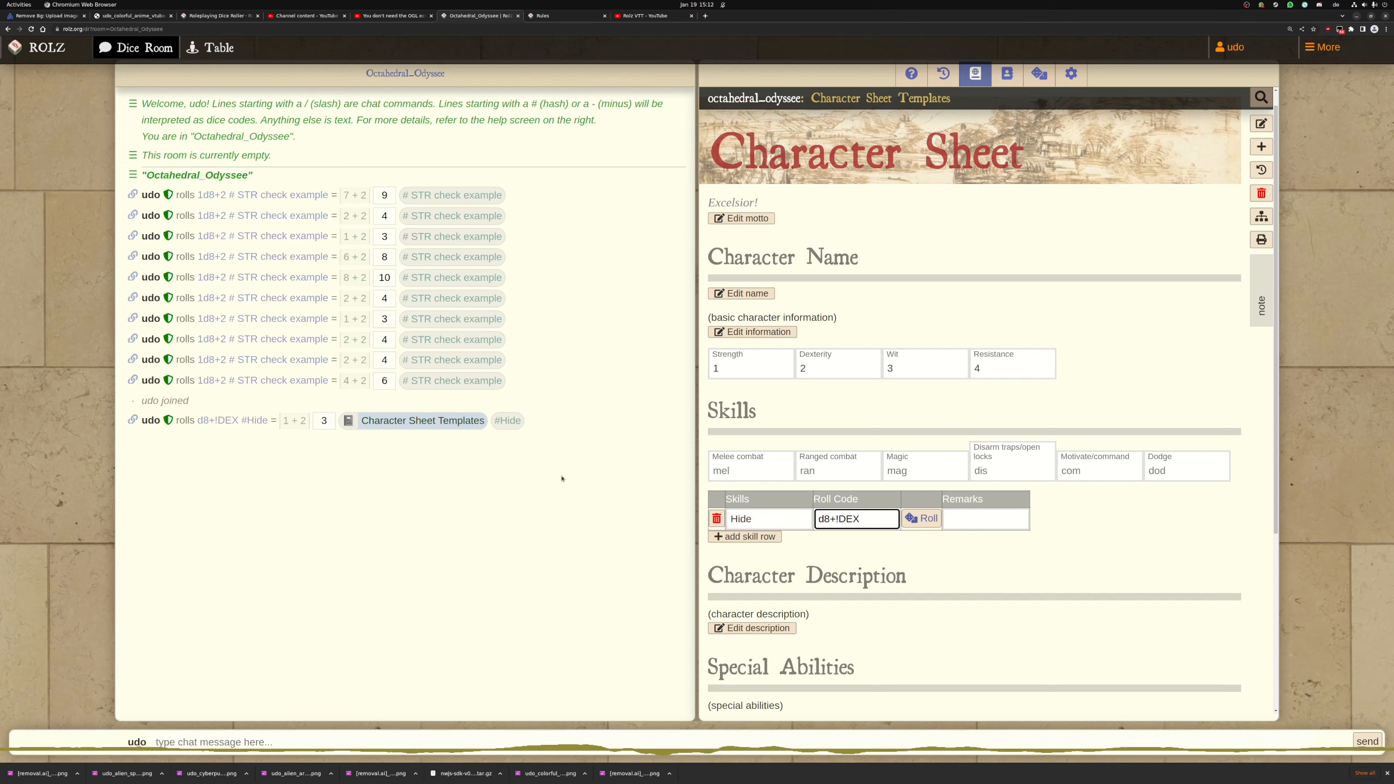
left_click(283, 420)
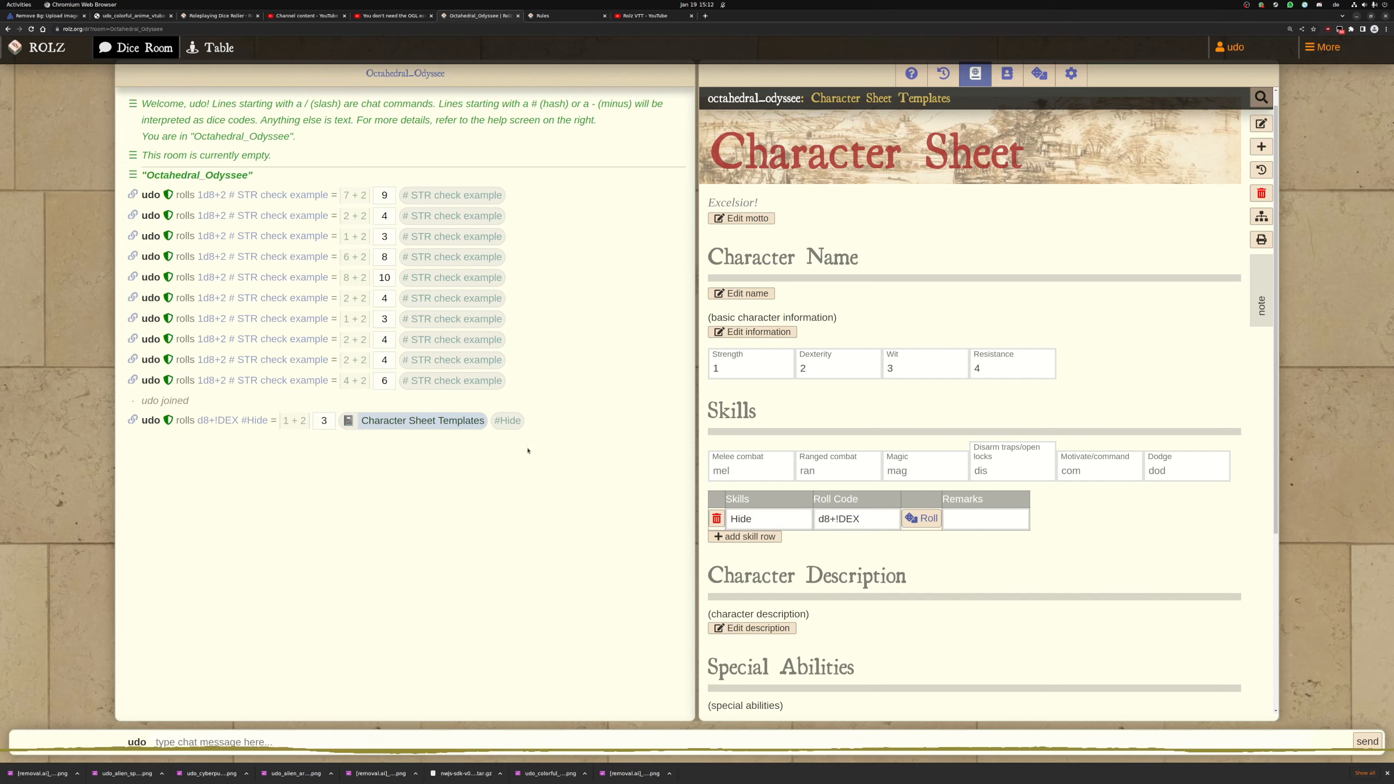
left_click_drag(866, 518, 823, 519)
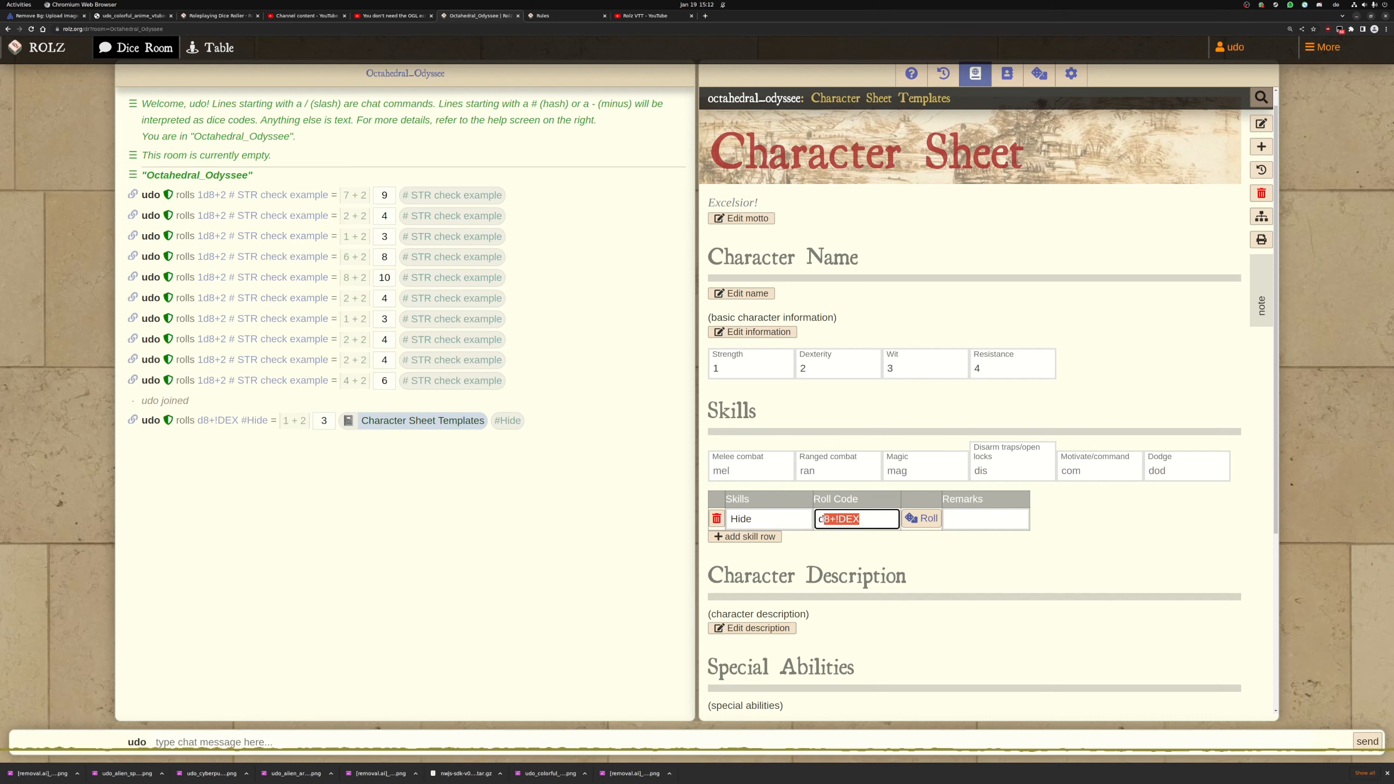
left_click(819, 368)
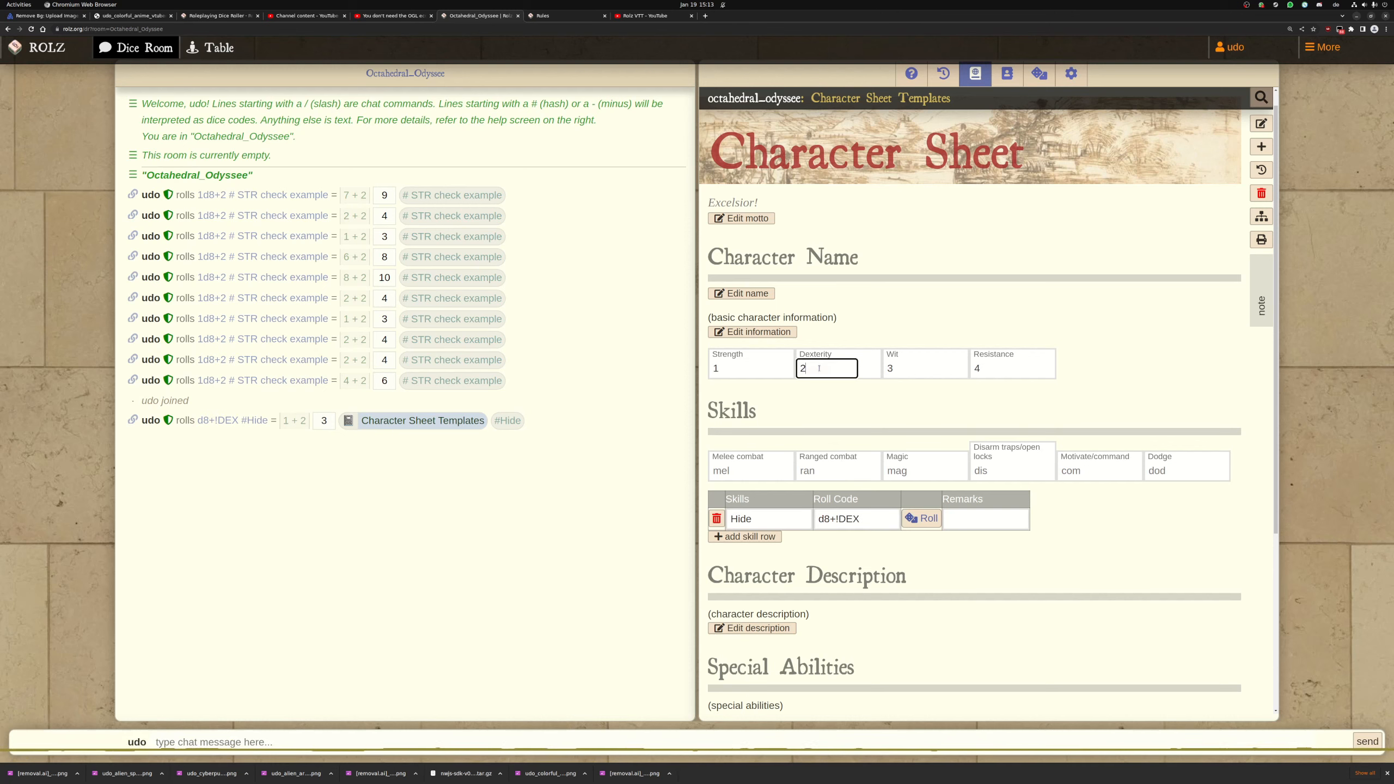
left_click(393, 450)
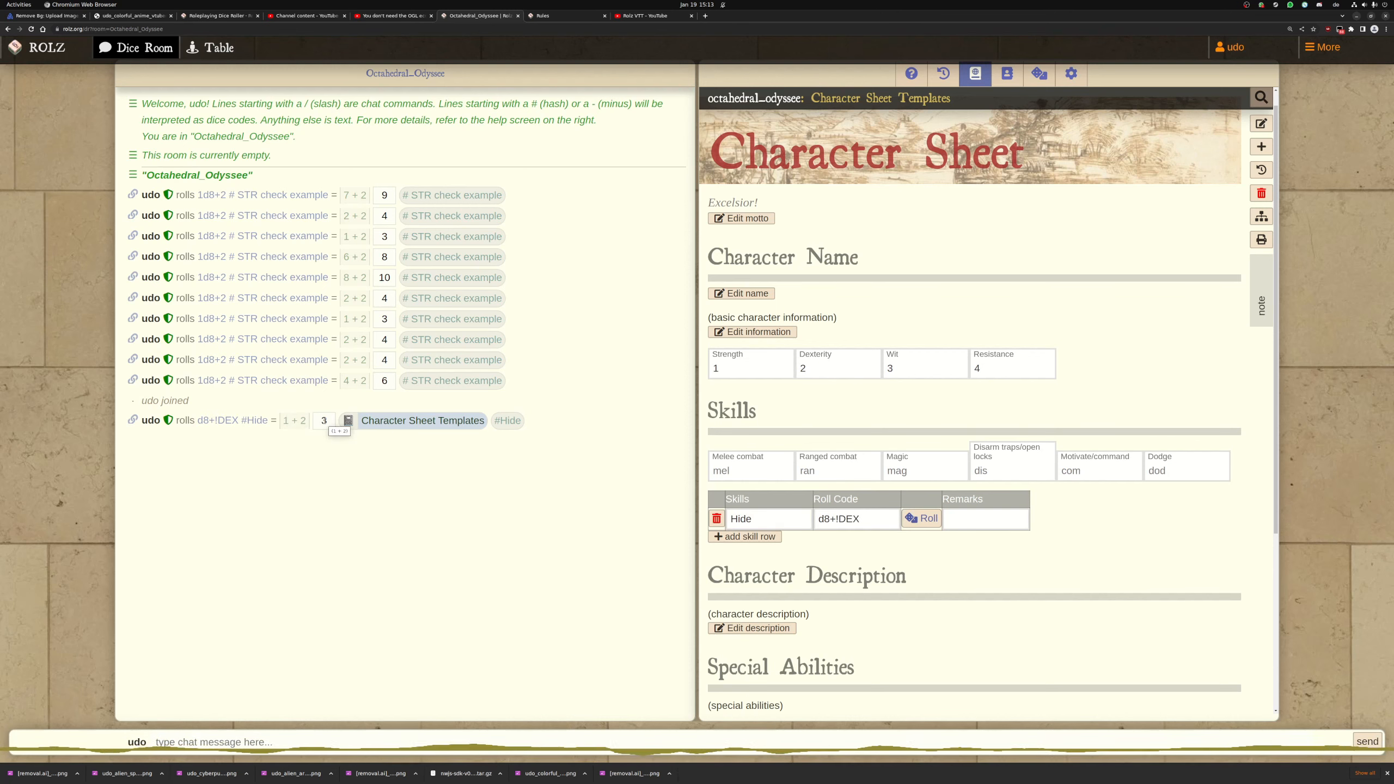
Extend the Hide skill's roll code to d8+!DEX+3
left_click(879, 520)
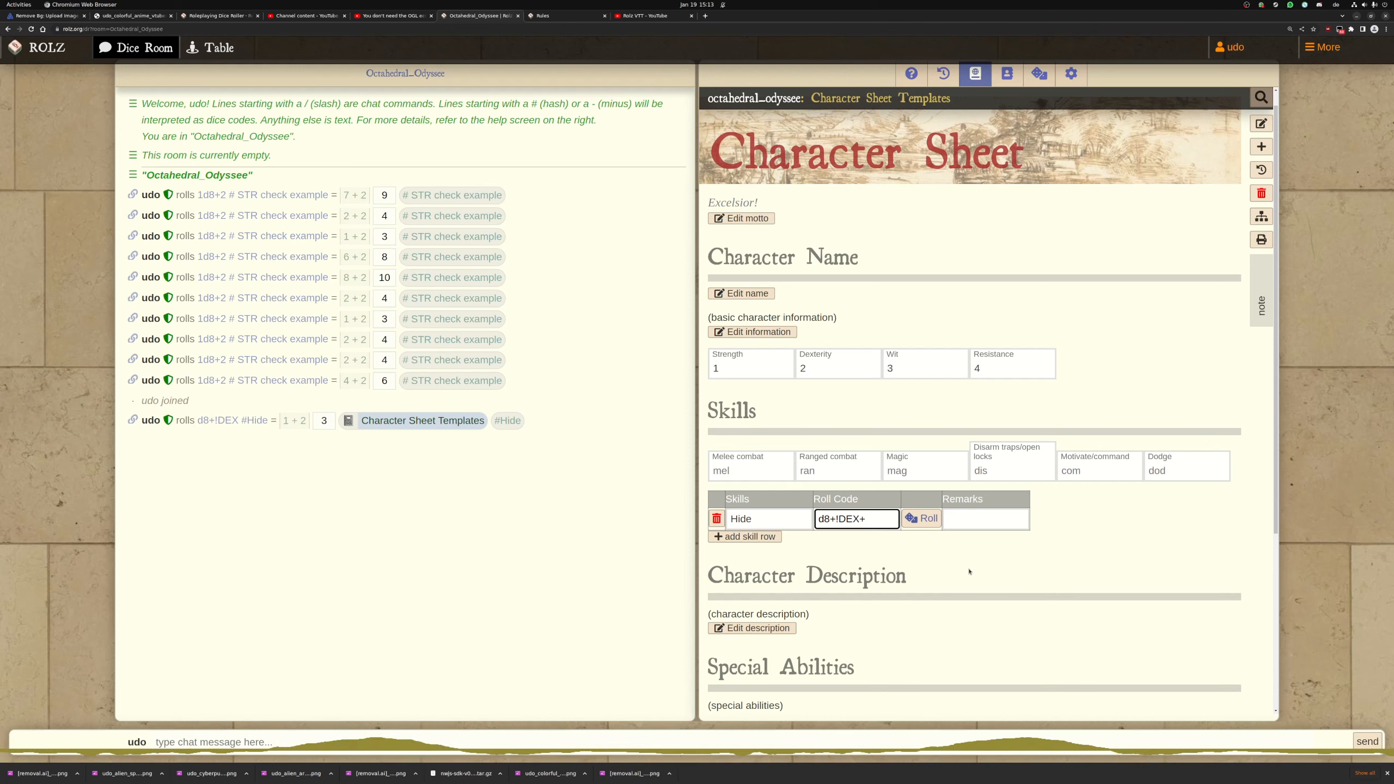
type("3")
left_click(748, 520)
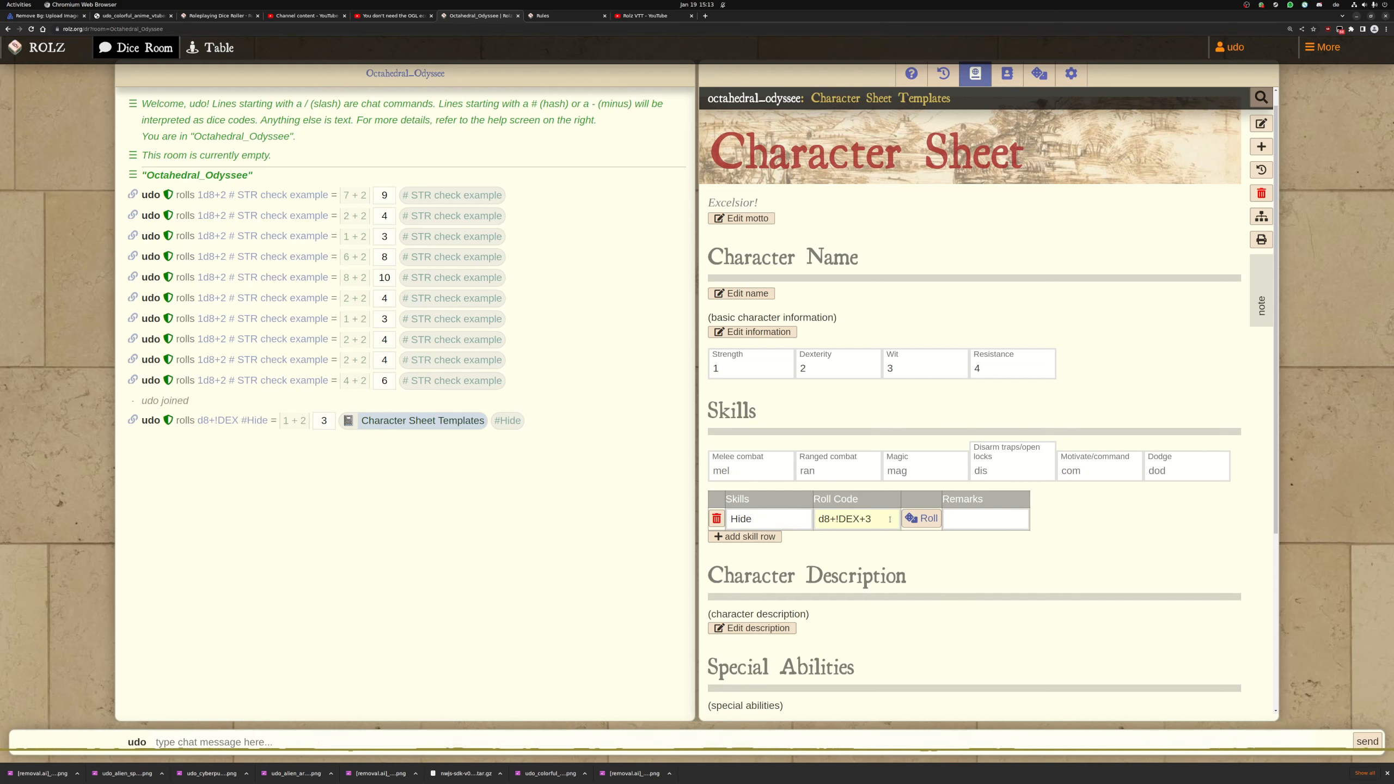
Review the Hide skill's extended roll code and roll the skill again
left_click(883, 521)
key("shift+Left")
key("shift+Left")
key("shift+Left")
key("shift+Left")
key("shift+Left")
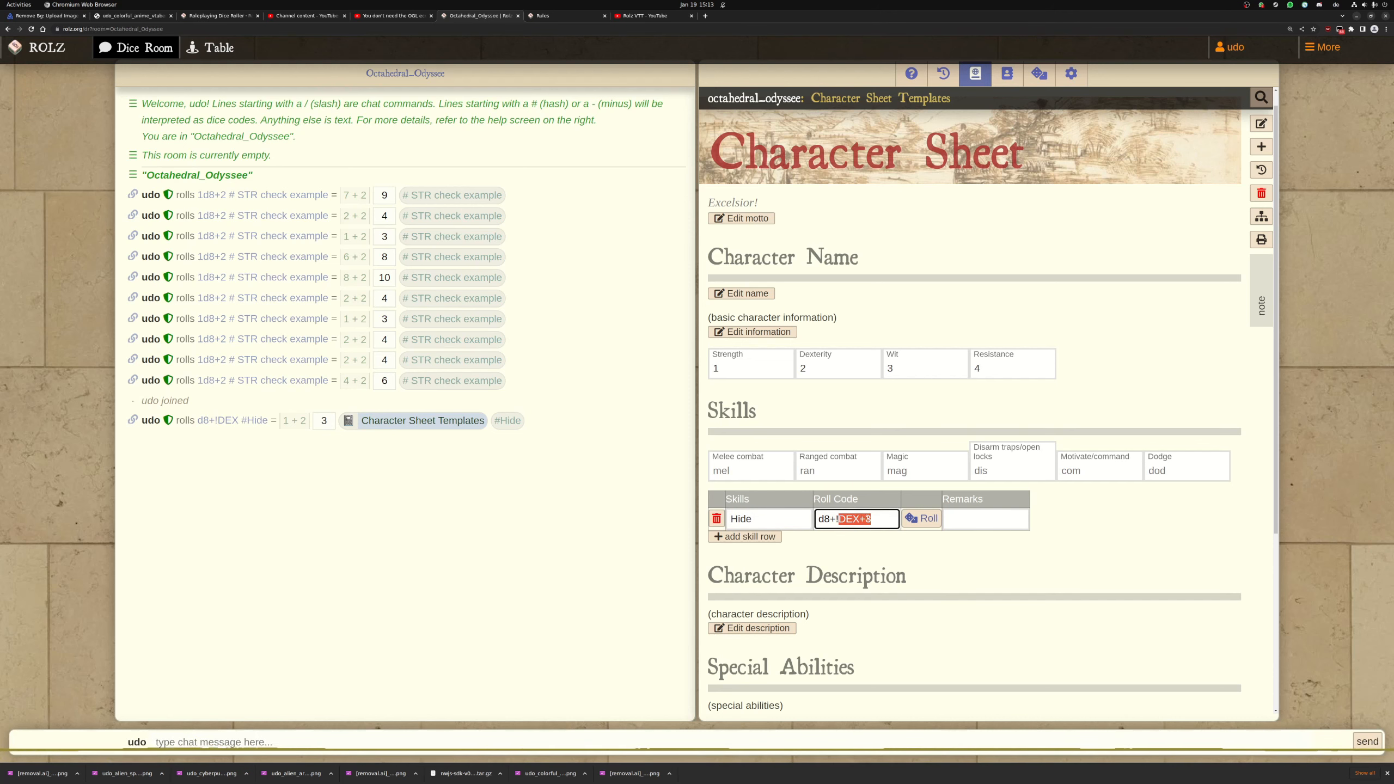
left_click(881, 518)
left_click_drag(881, 517, 794, 519)
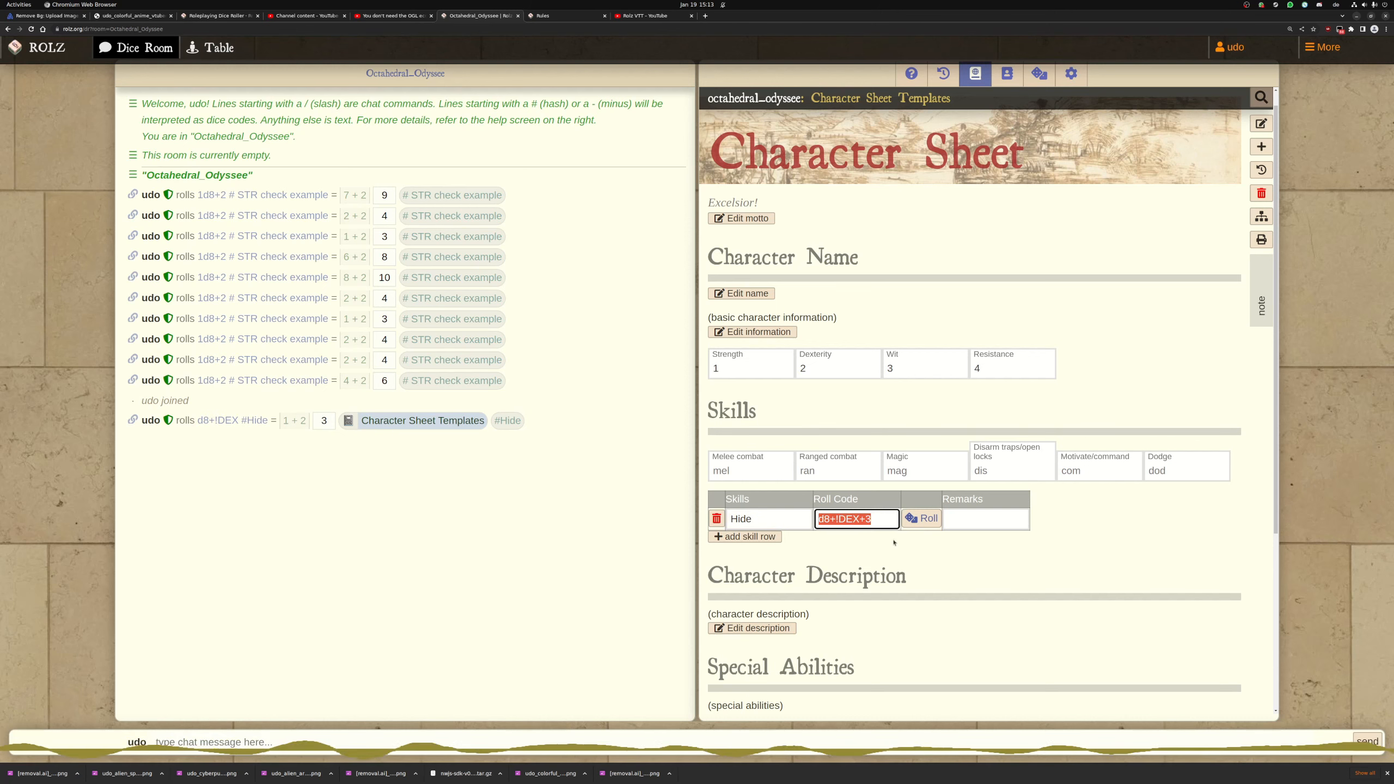
left_click(924, 569)
left_click(921, 519)
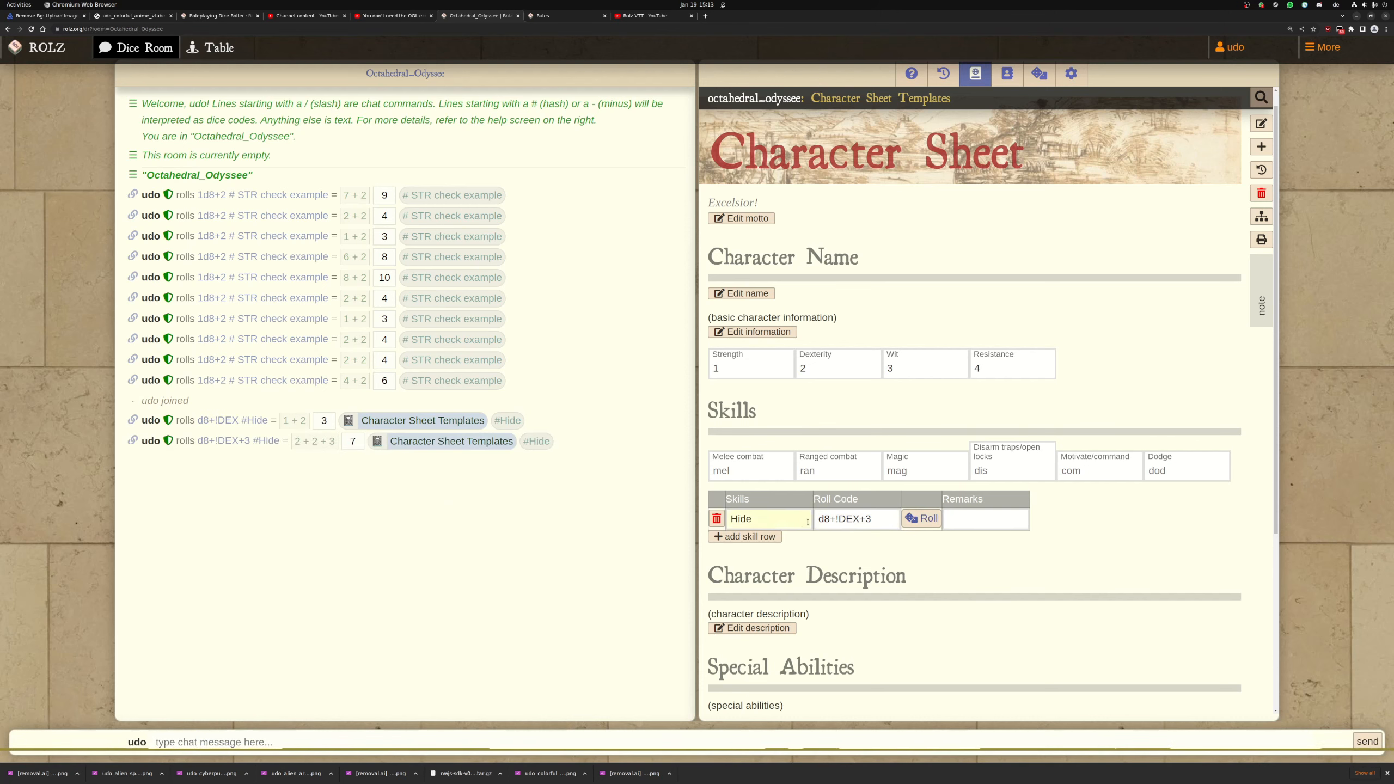
mouse_move(816, 519)
left_mouse_down()
mouse_move(859, 519)
mouse_move(836, 518)
left_mouse_up()
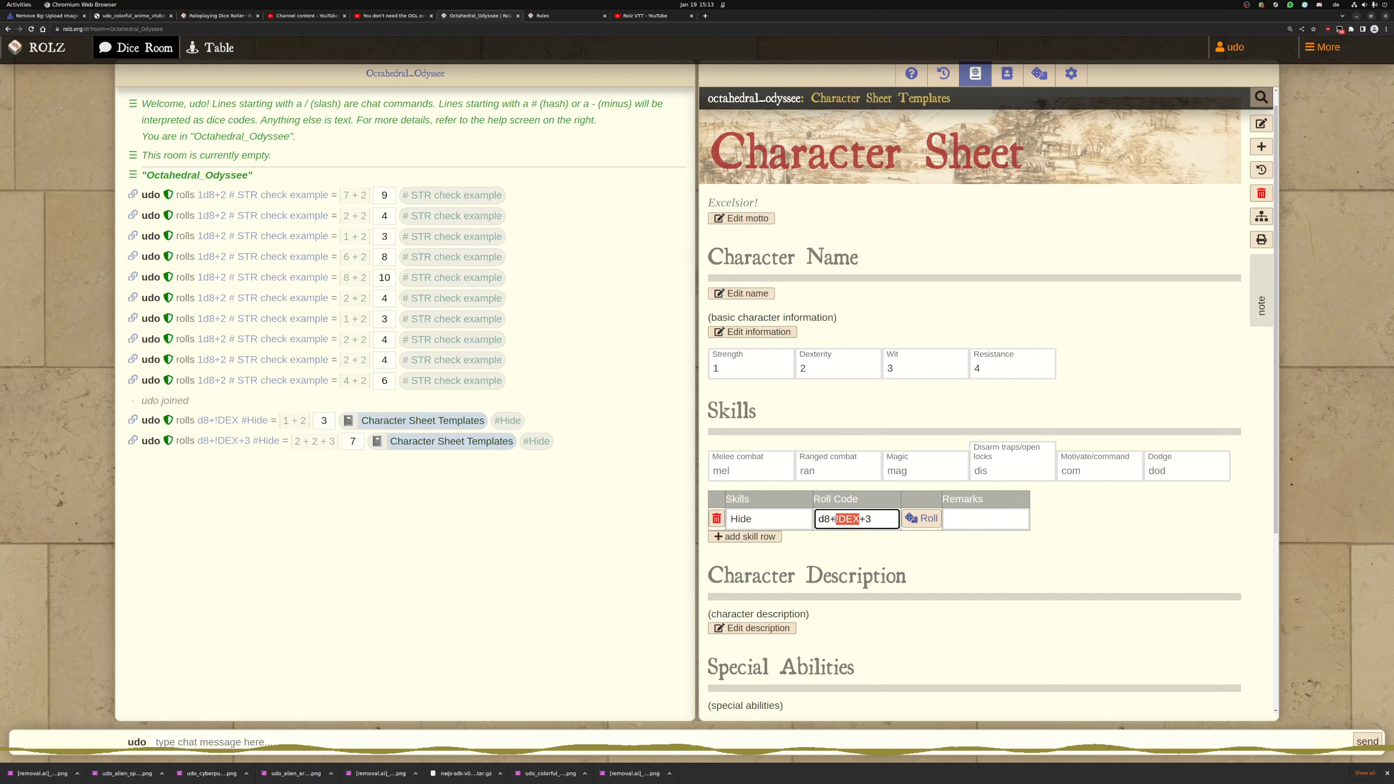
left_click(873, 523)
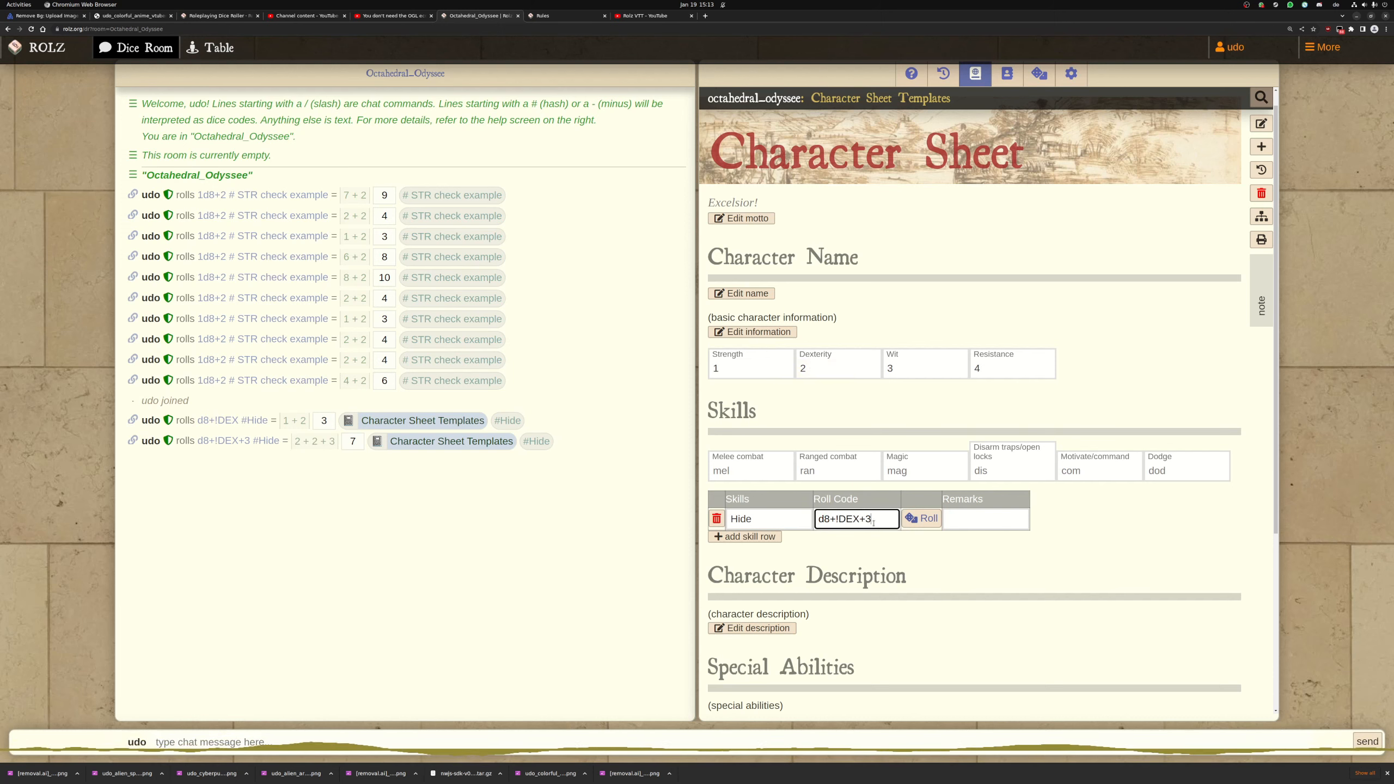
left_click(959, 566)
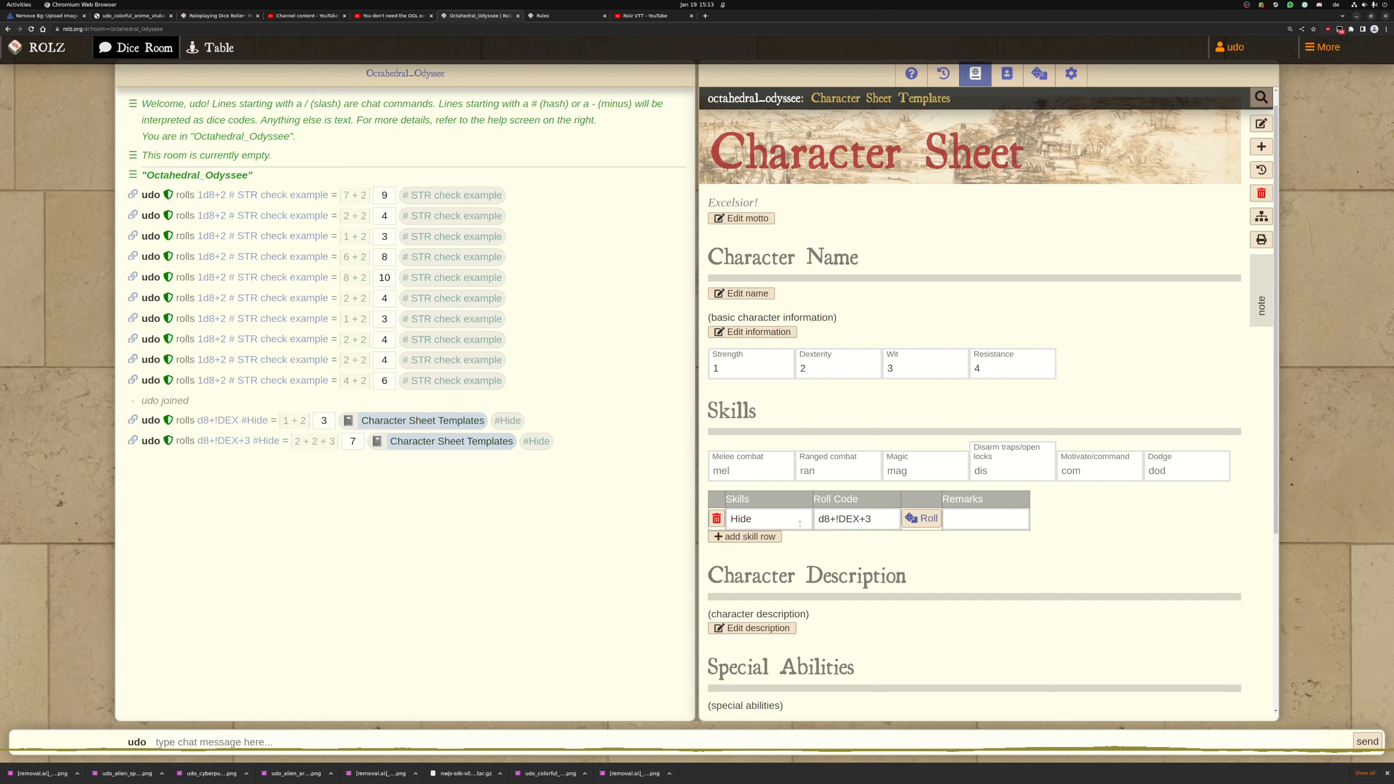
Set Melee combat to 3, Magic to 2 and the other four skill fields to 0
left_click(746, 471)
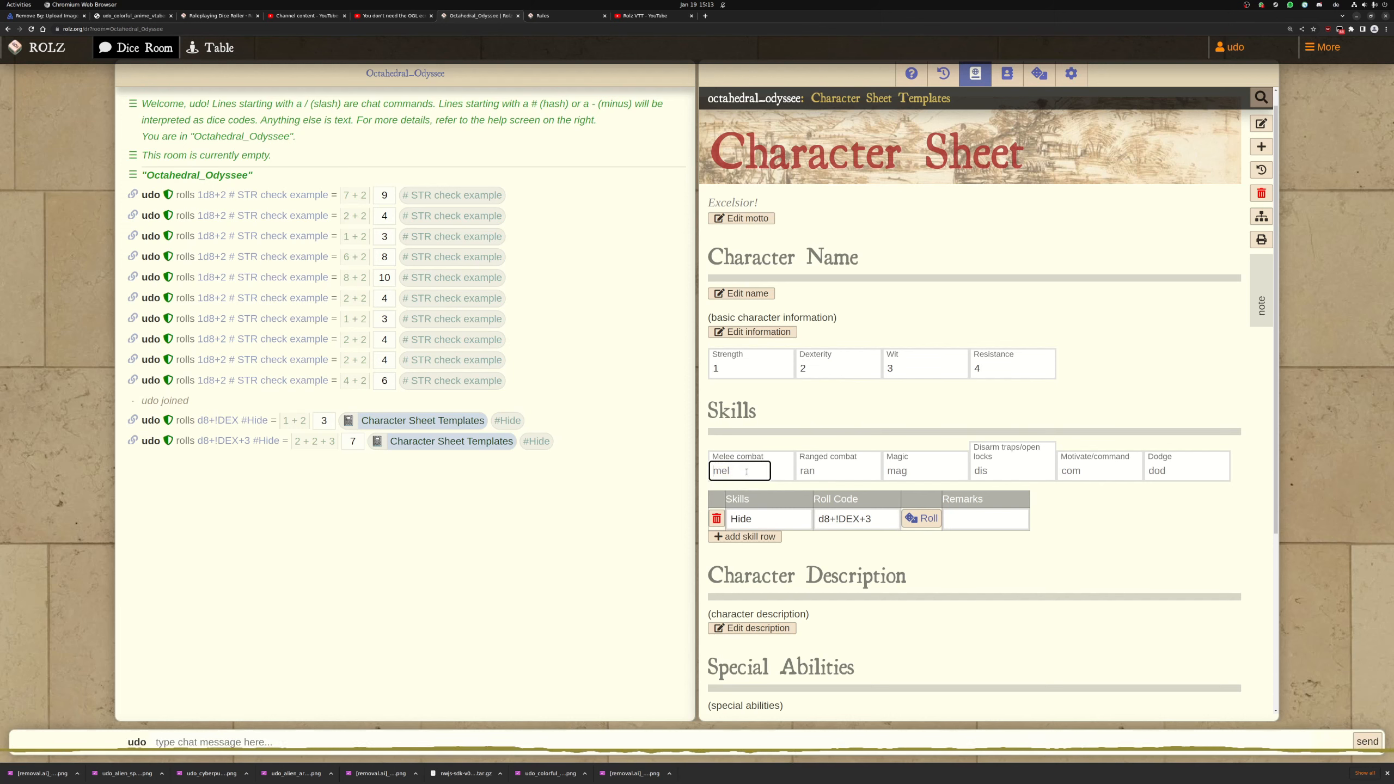
type("3\t0\t2\t0\t0\t0")
left_click(1070, 523)
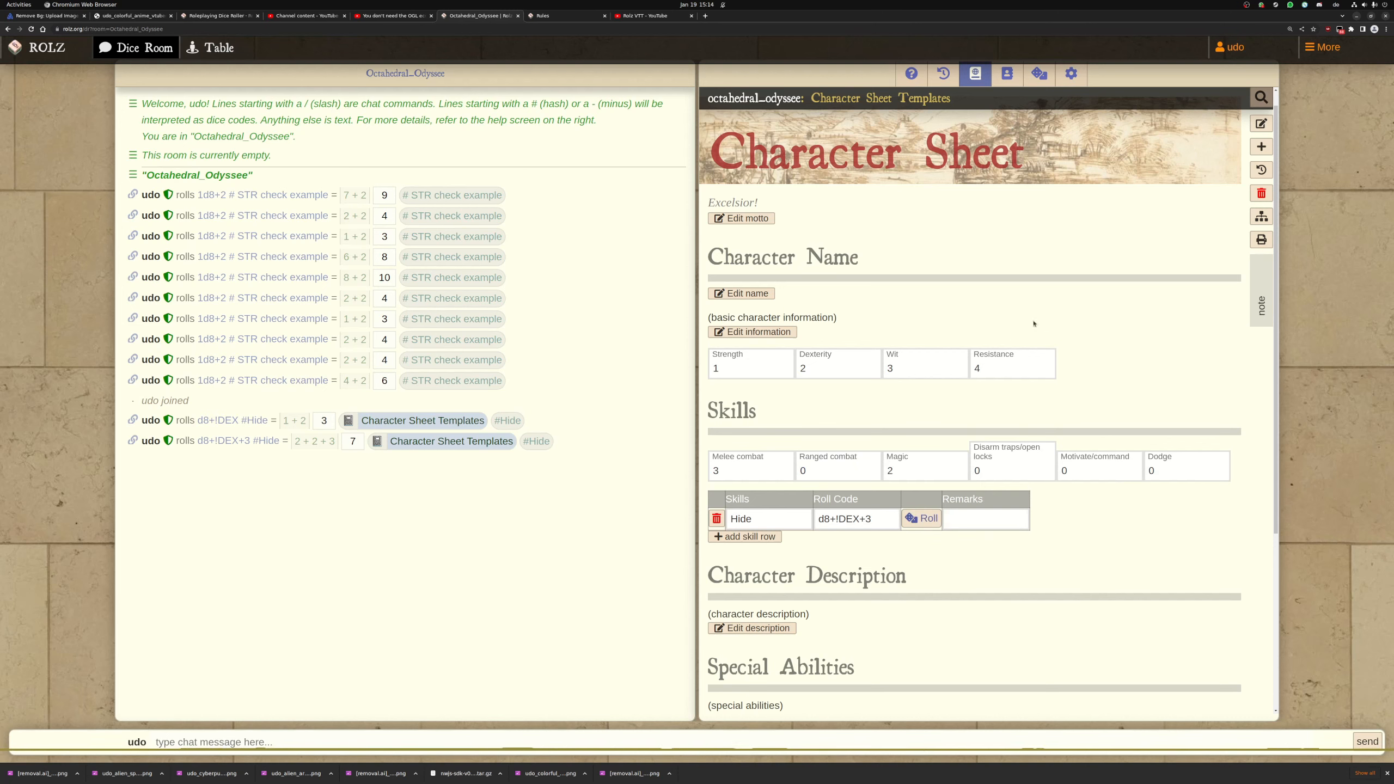
Reopen the sheet page for editing and put each of the six skill fields back on its own line
double_click(1033, 324)
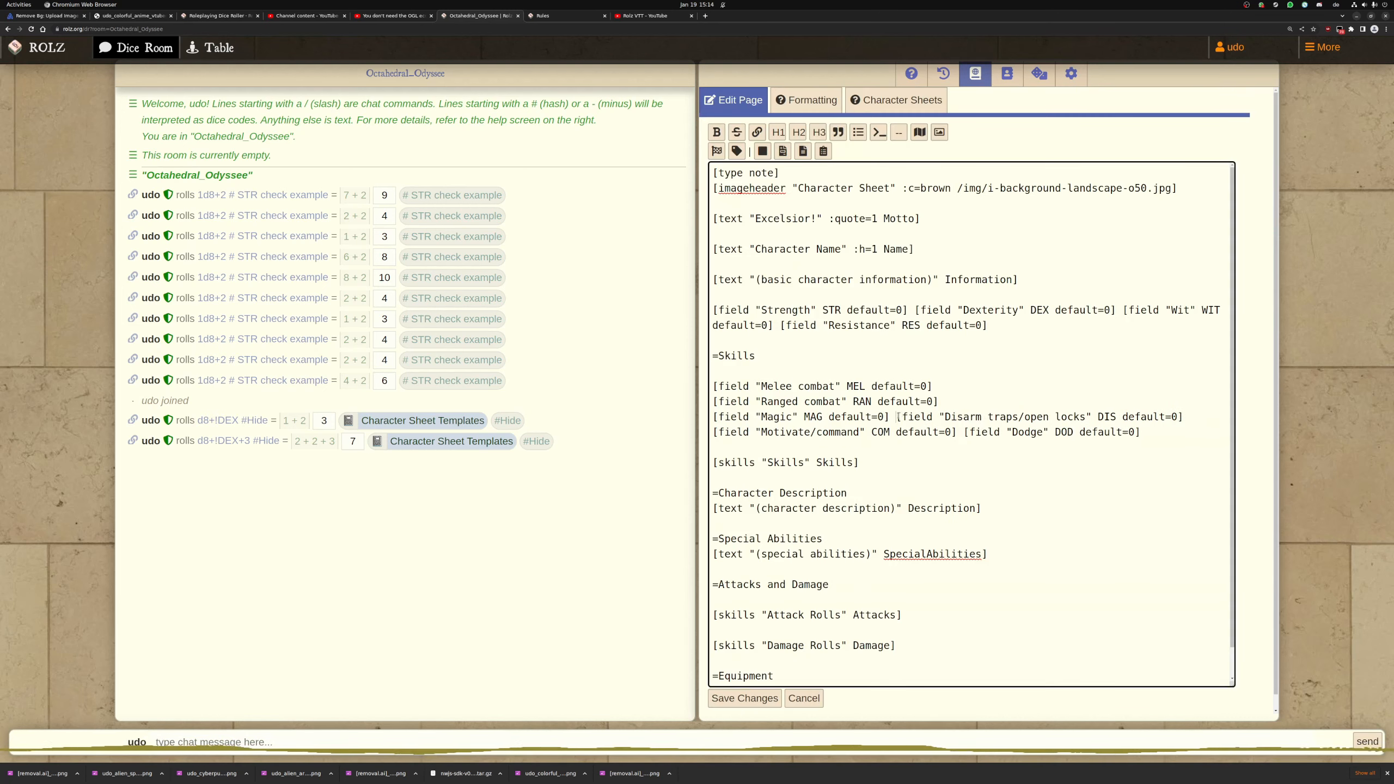
left_click(898, 416)
key("Return")
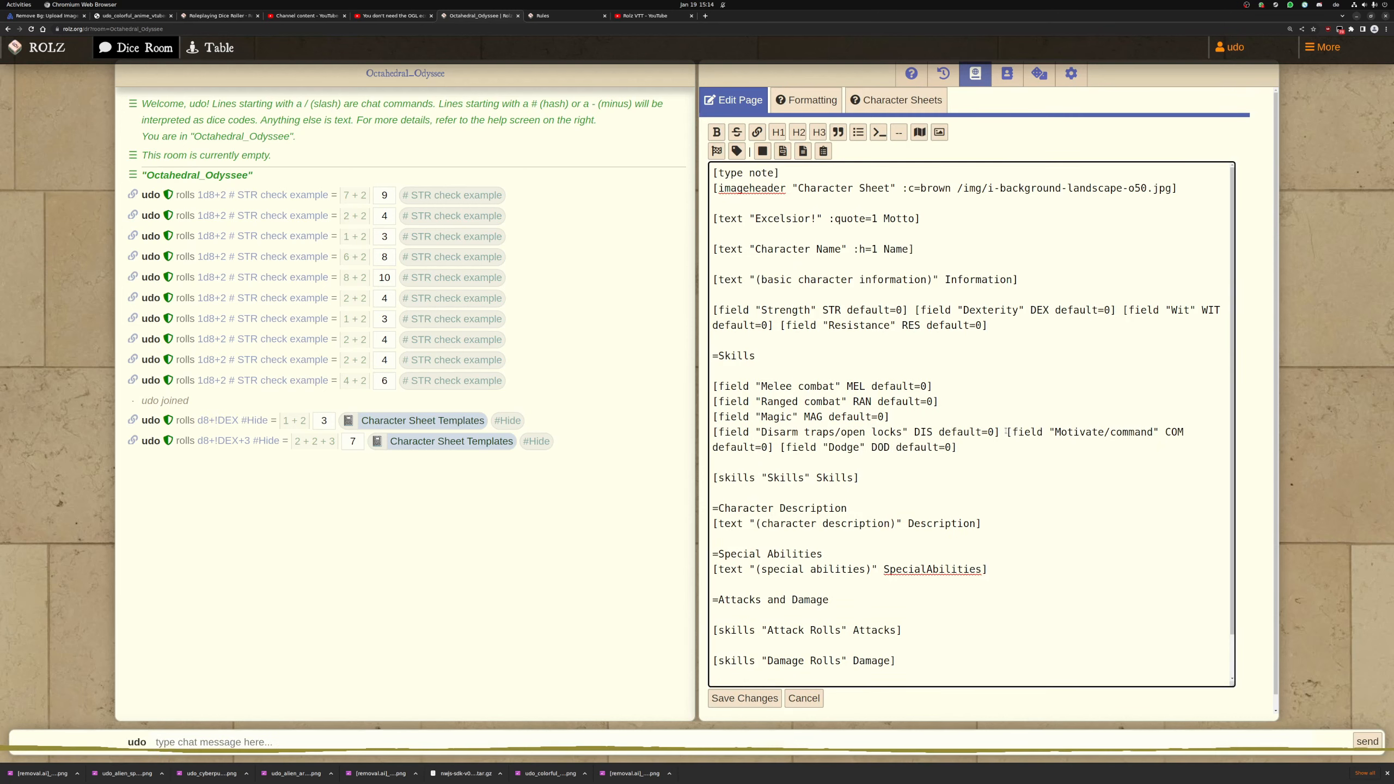
left_click(1005, 431)
key("Return")
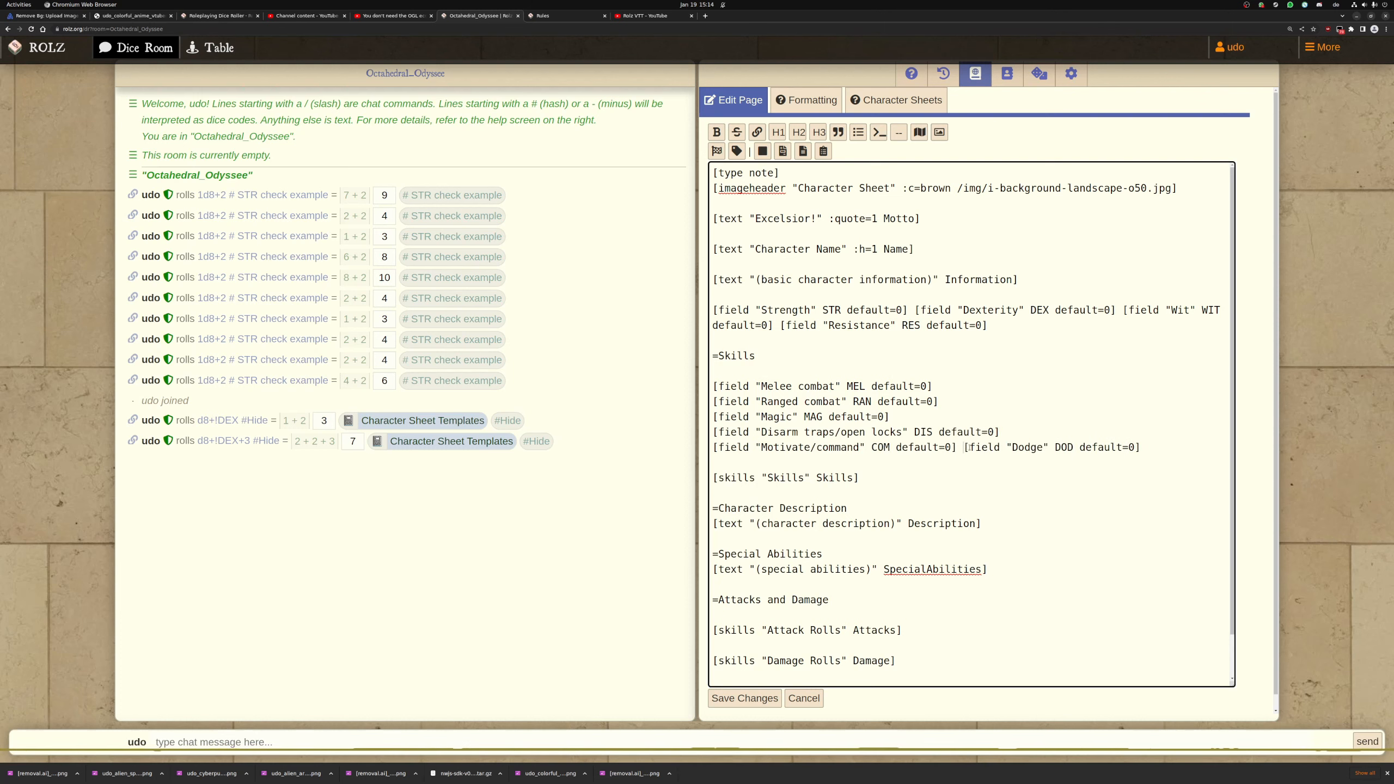
left_click(965, 447)
key("Return")
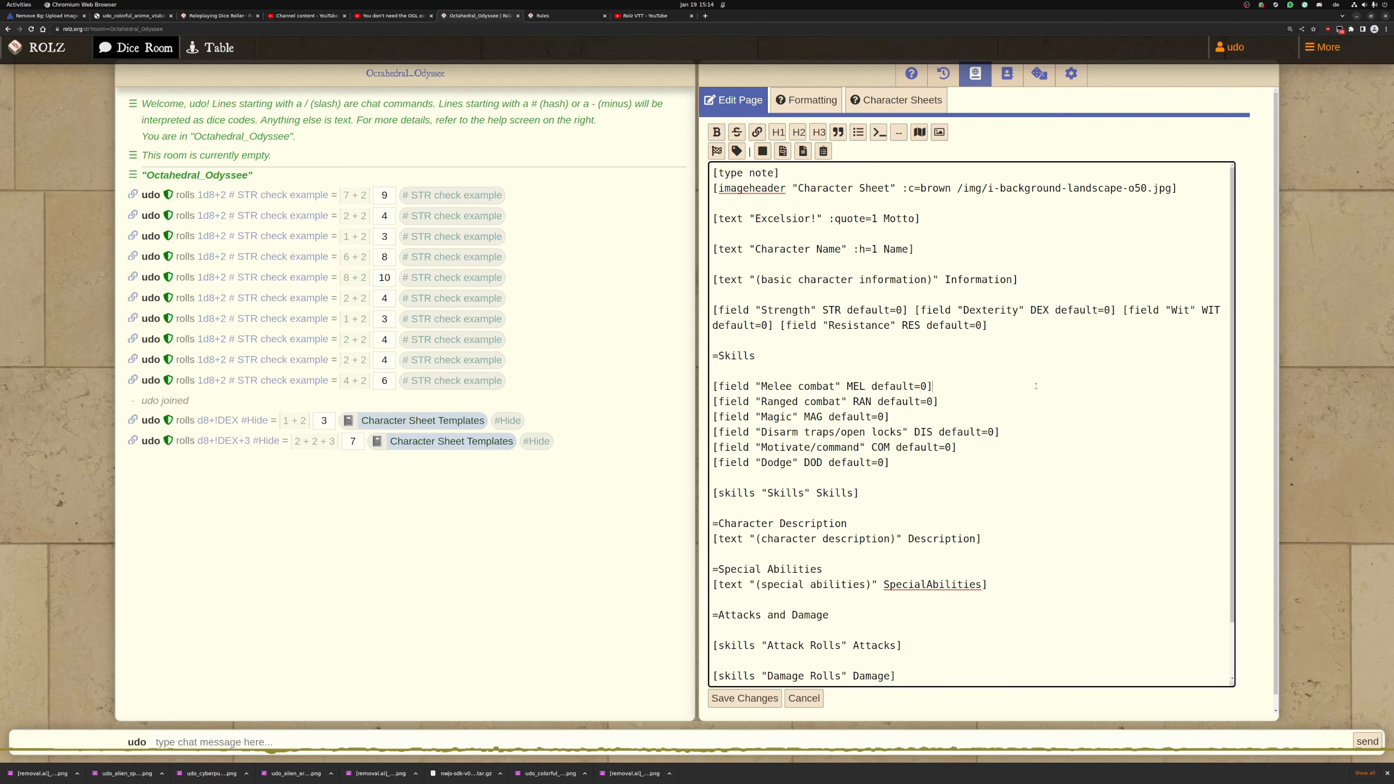
Add a roll button with the code #d8+!STR+!MEL after the Melee combat field
left_click(779, 154)
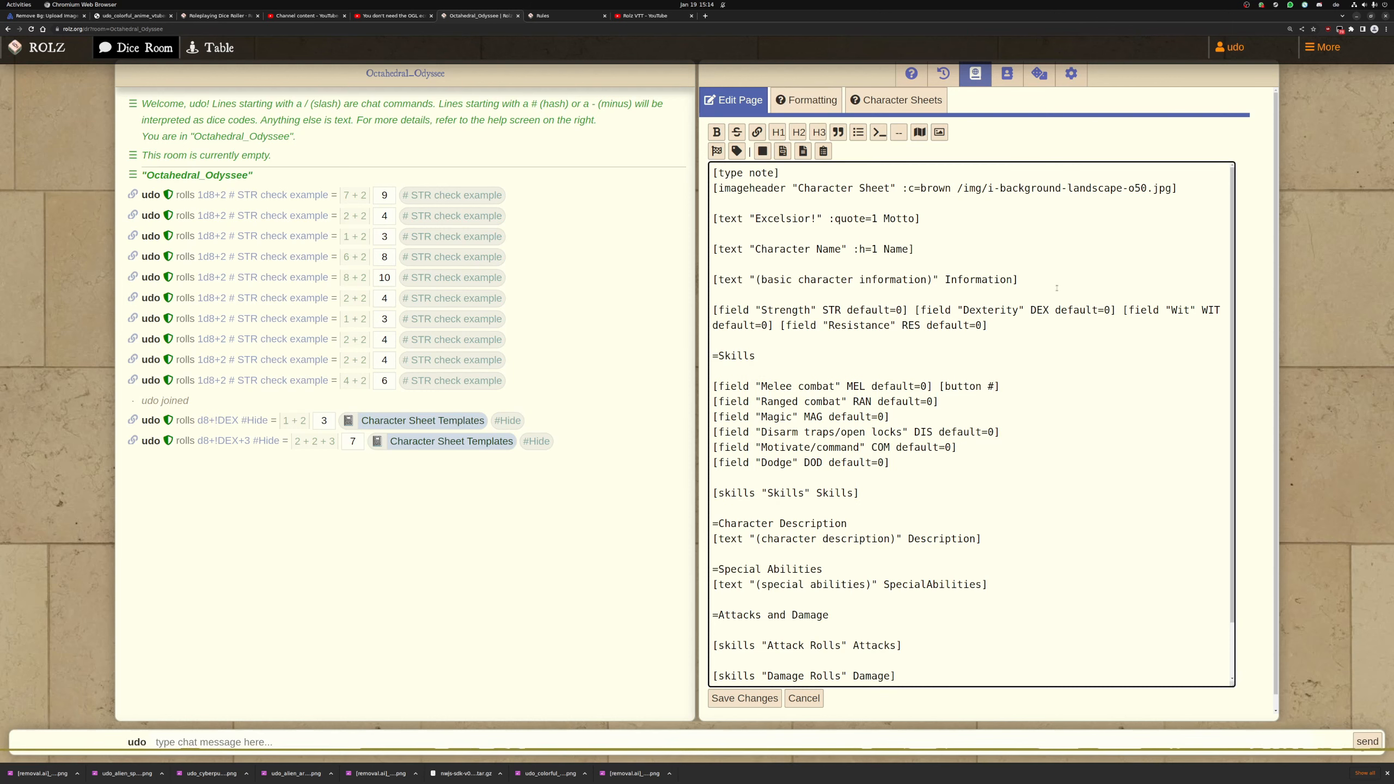
type("d6")
key("BackSpace")
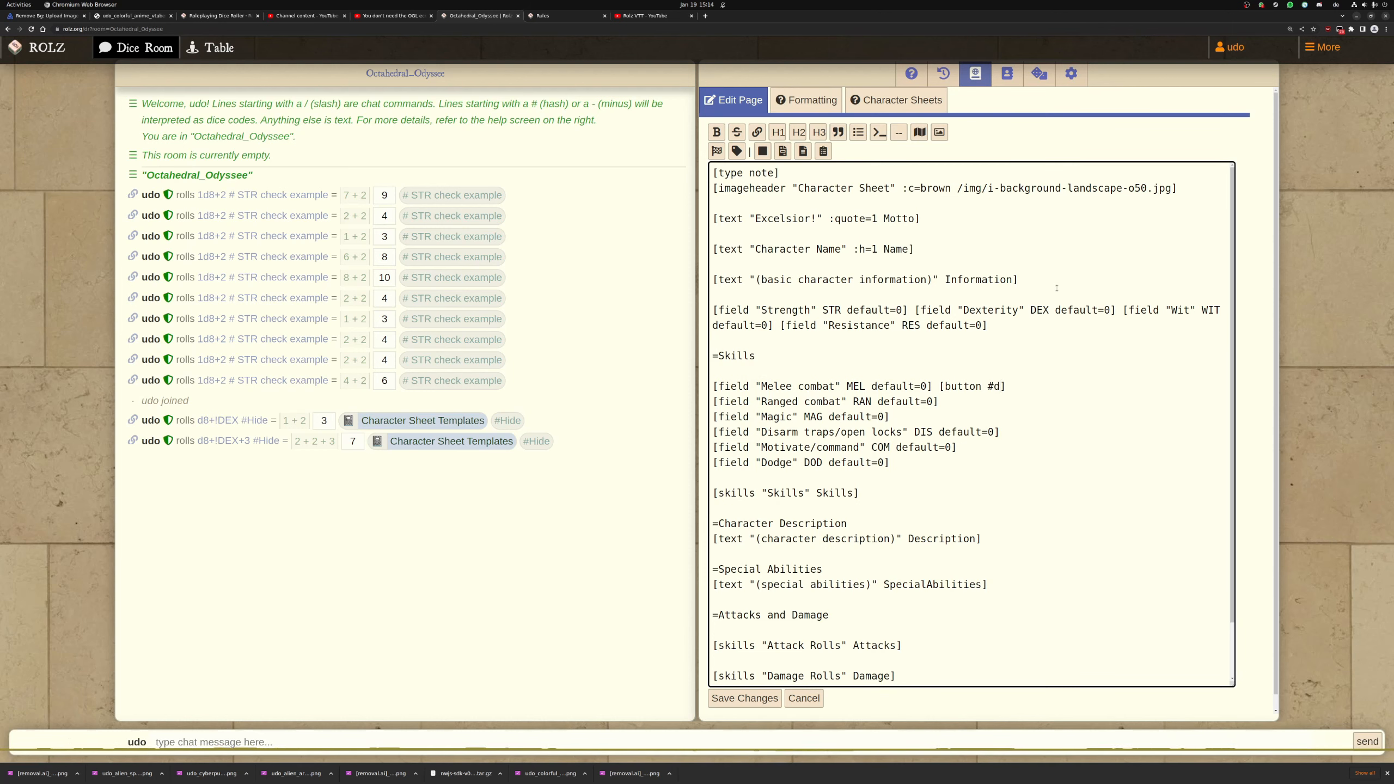
type("8+")
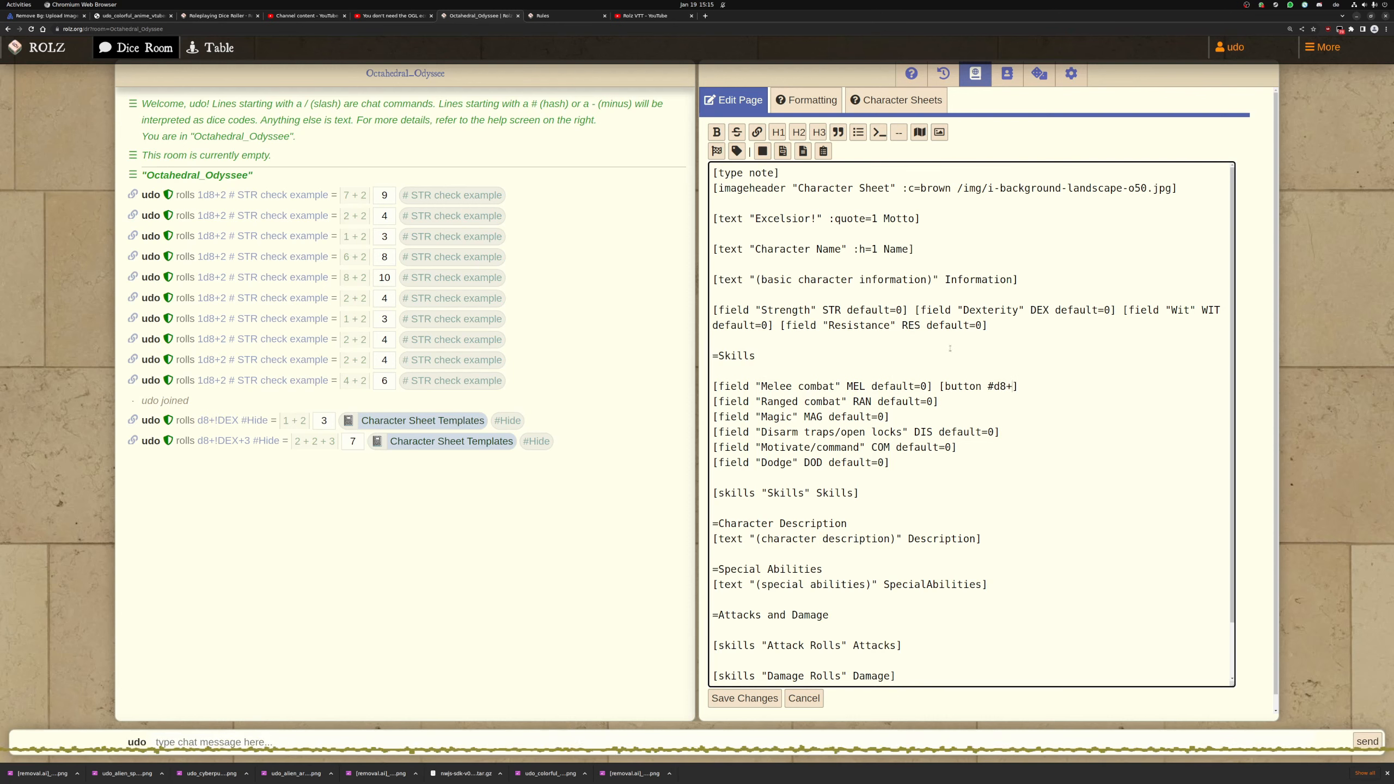
type("!STR")
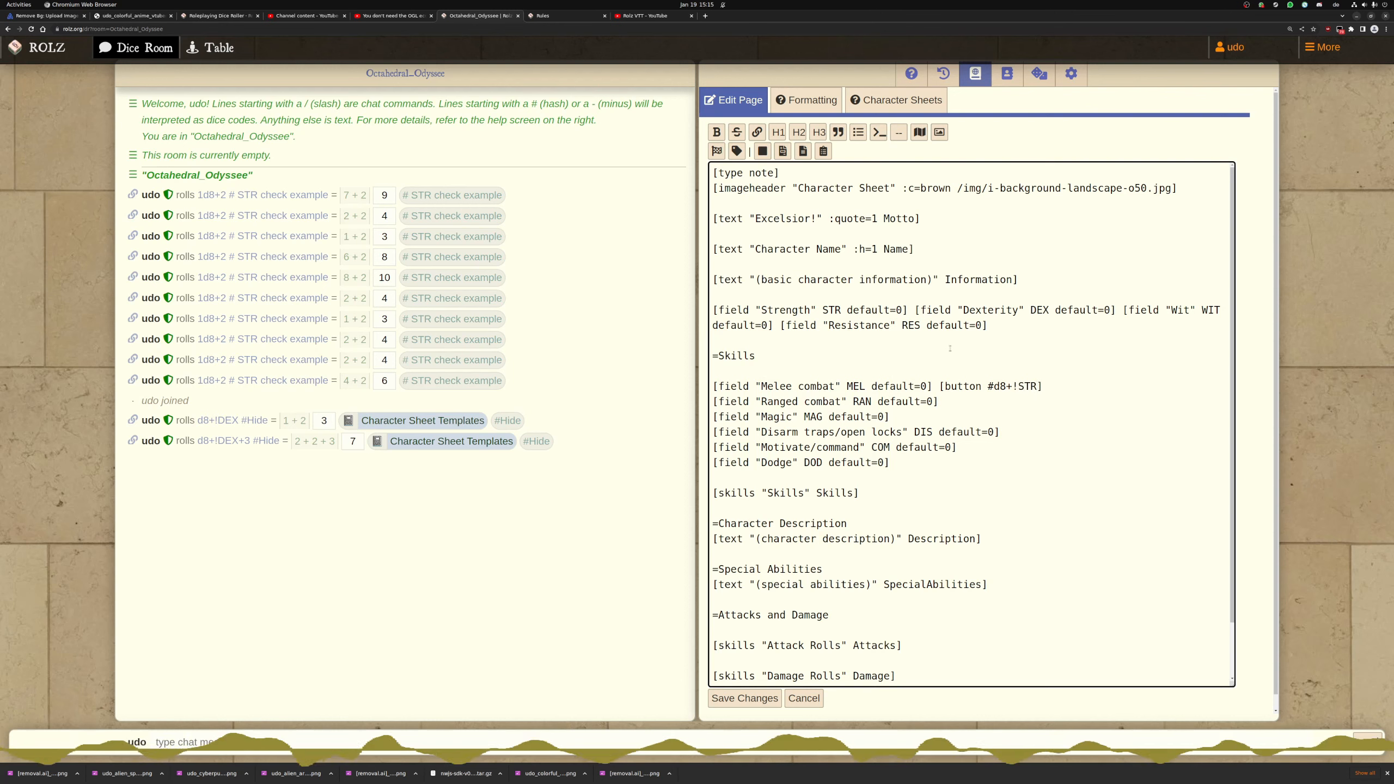
type("+!MEL")
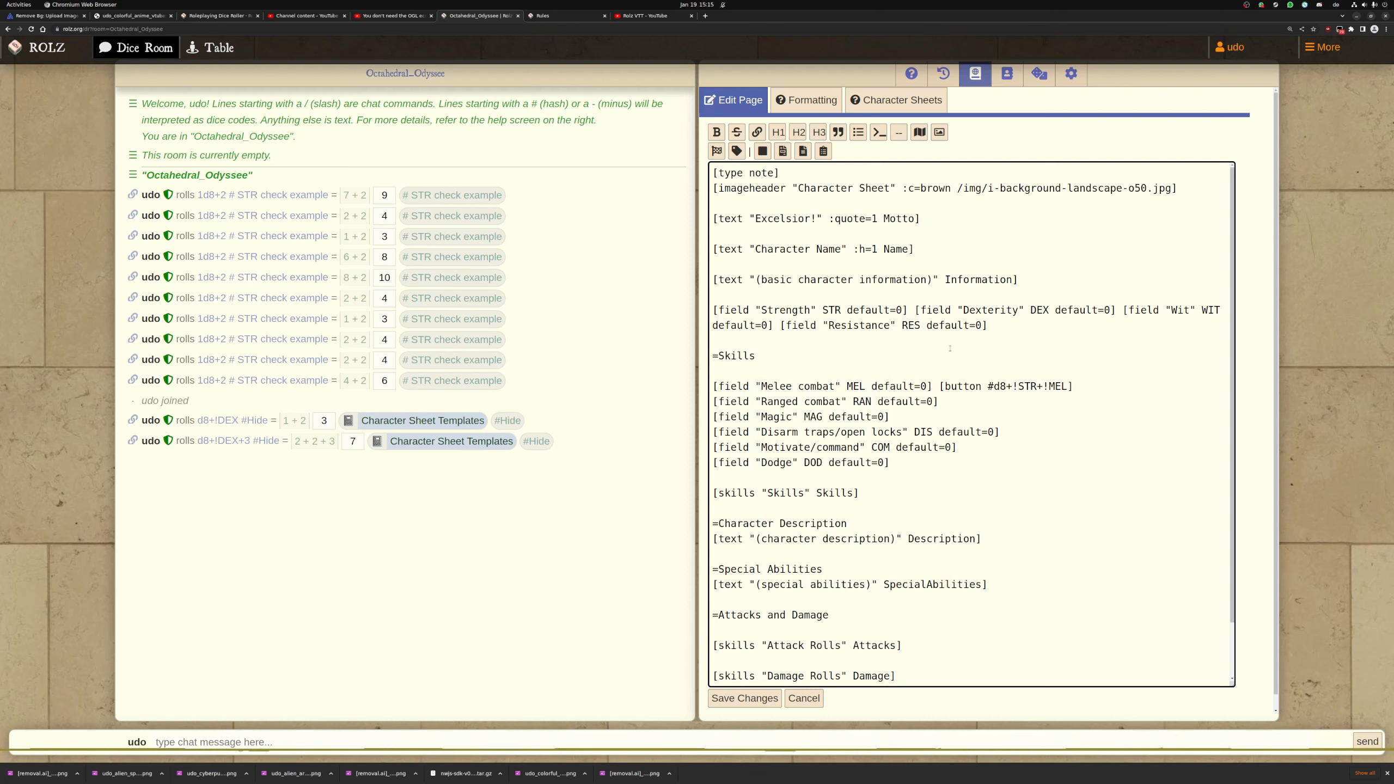
Save the sheet page and test the Melee combat roll button
key("ctrl+shift+Left")
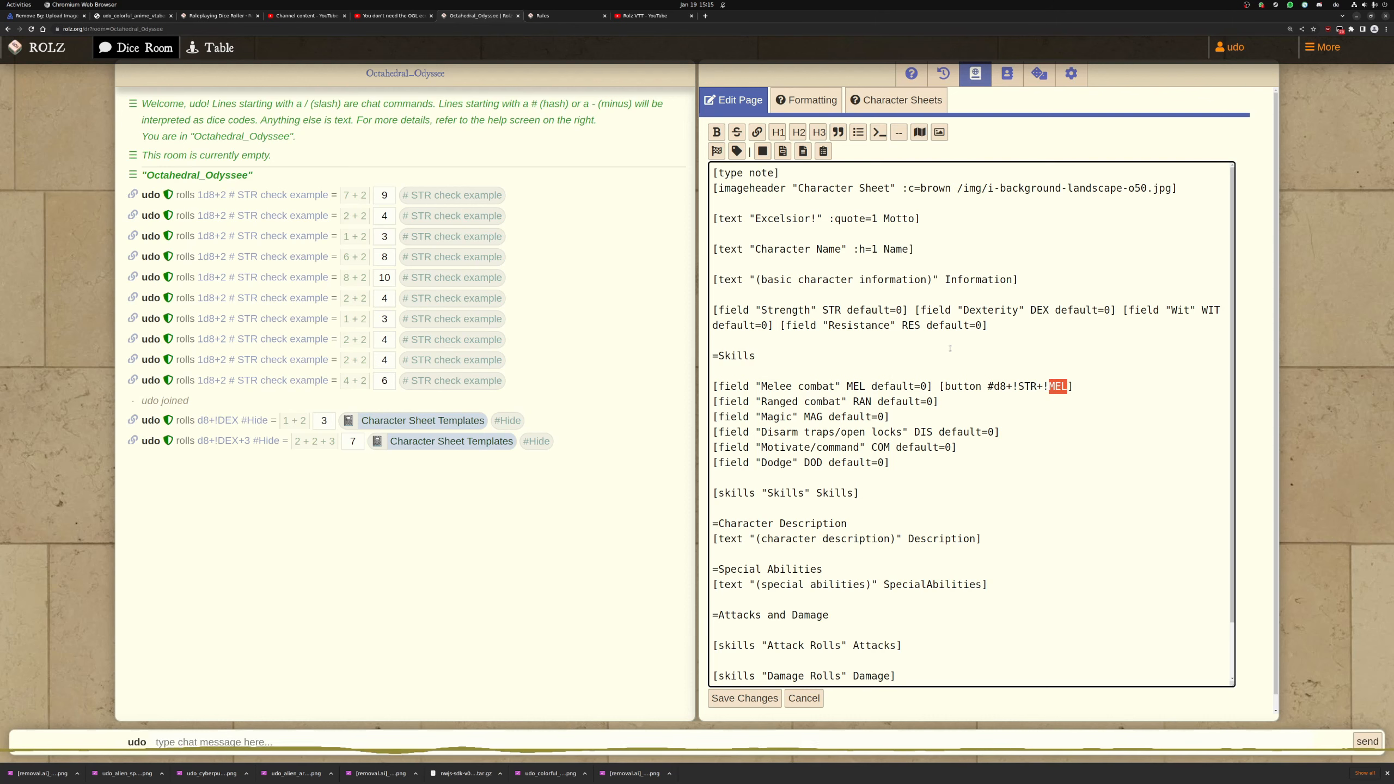
key("Left")
key("Left")
key("Left")
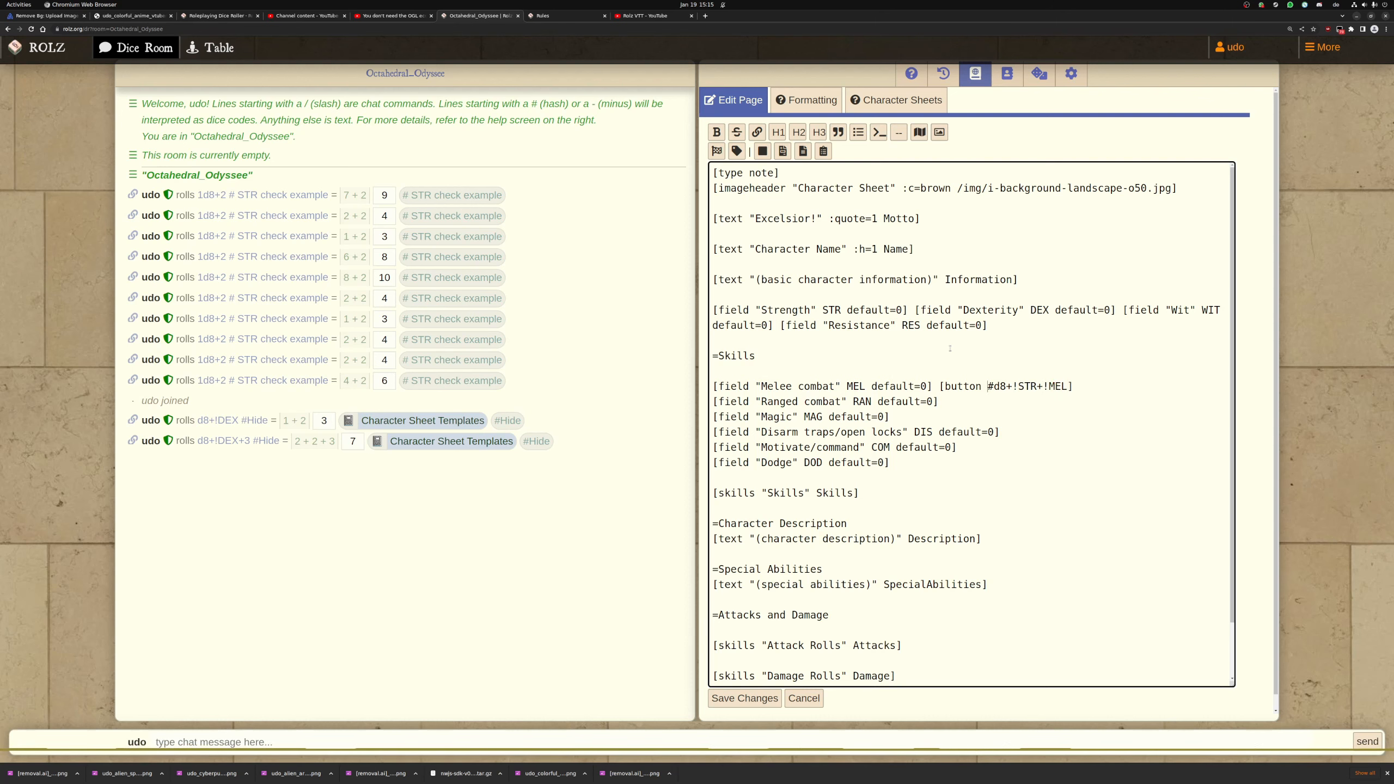
left_click(757, 699)
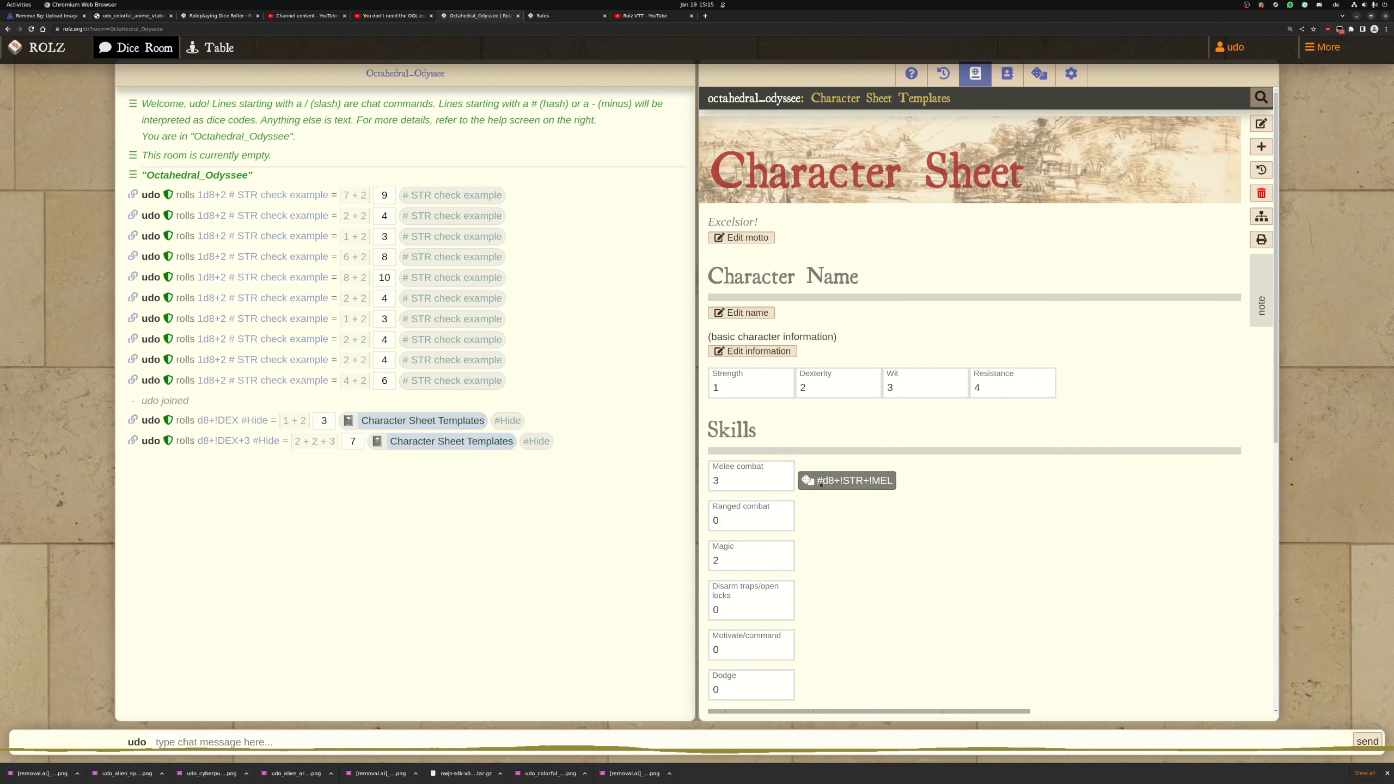
left_click(850, 480)
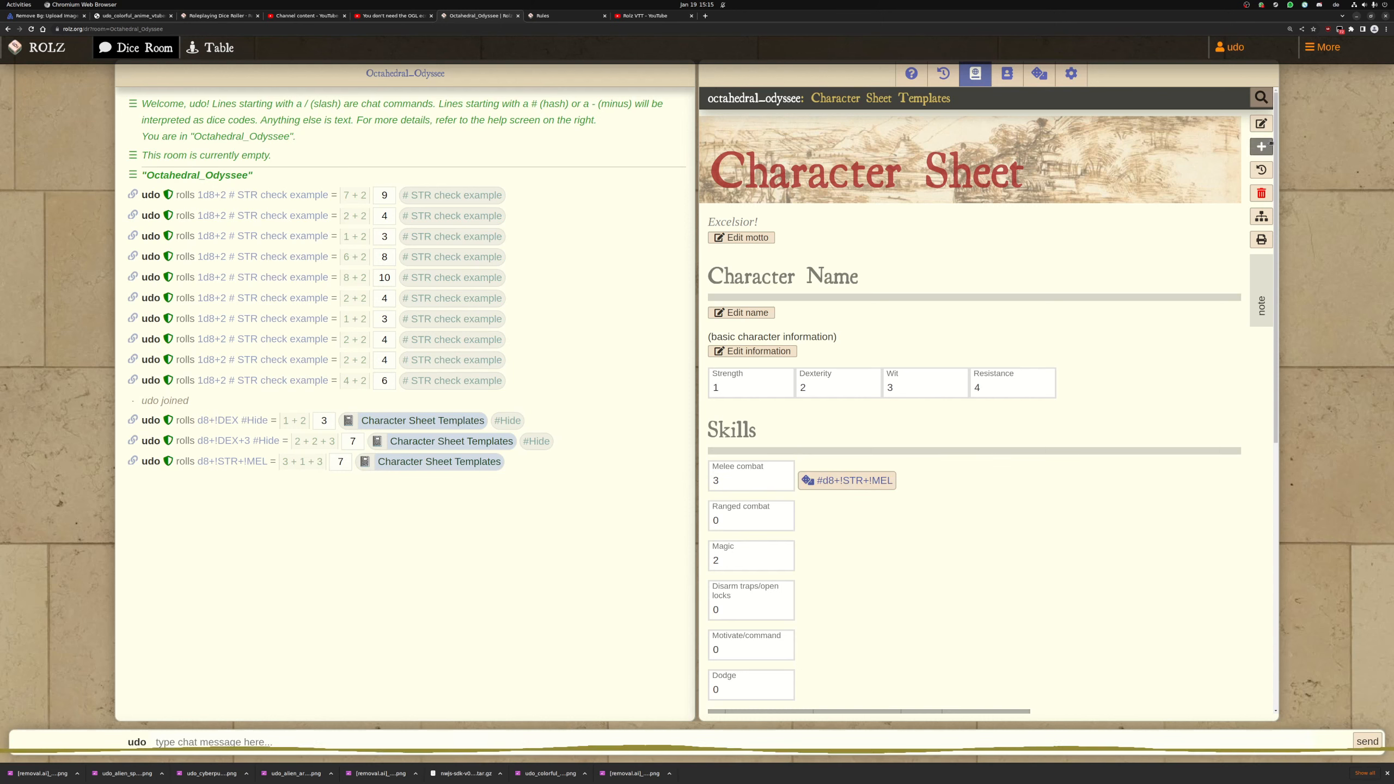
Reopen the sheet page for editing and copy the Melee combat button code to the end of the other five skill field lines
left_click(1261, 124)
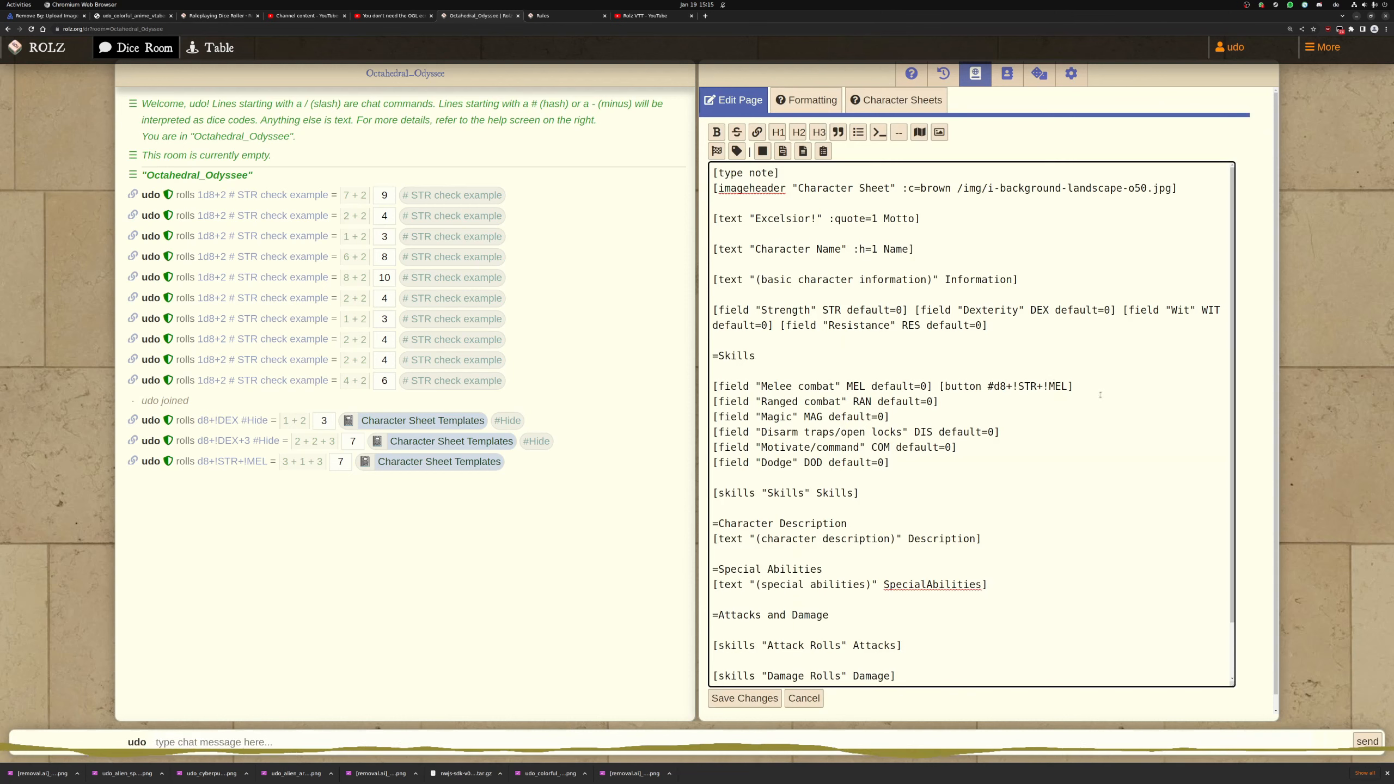
left_click_drag(1073, 386, 932, 389)
key("ctrl+c")
left_click(939, 400)
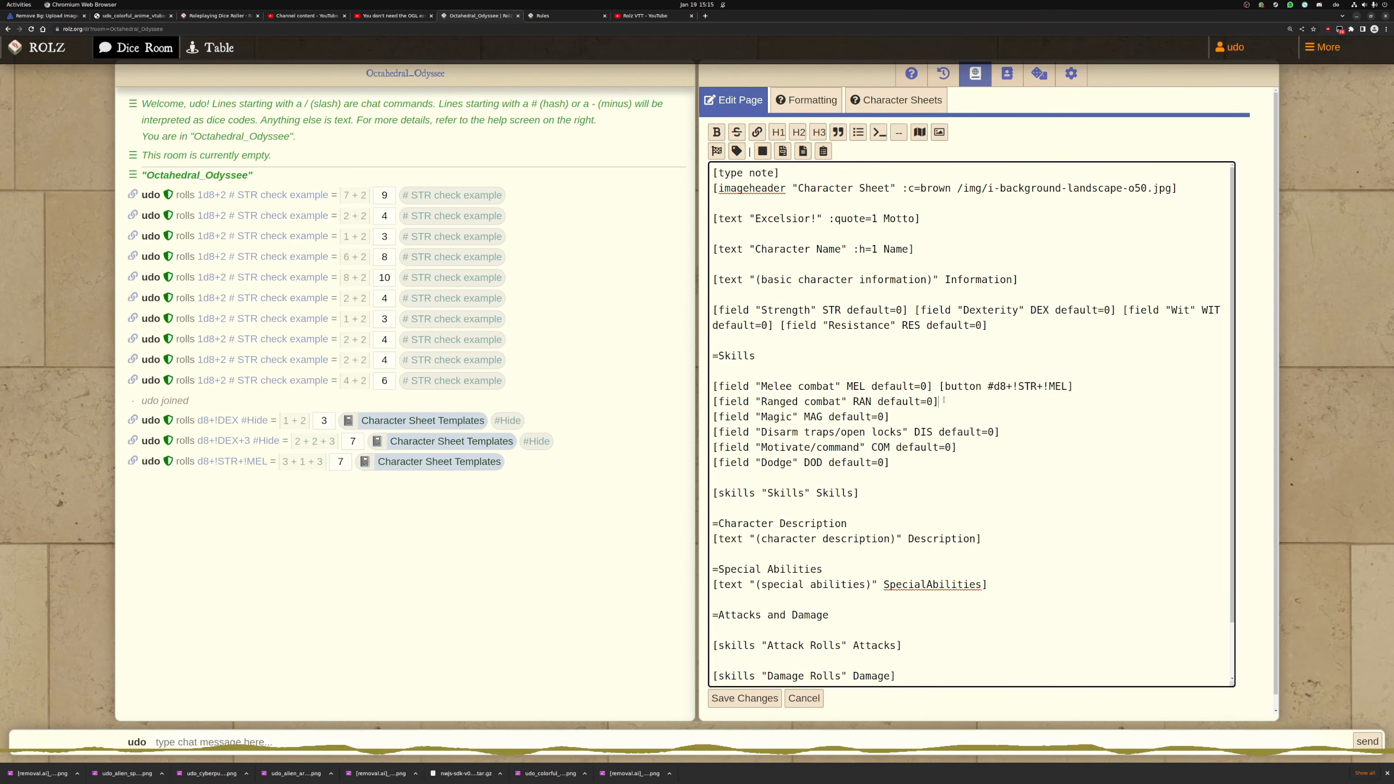
key("ctrl+v")
key("ctrl+v")
left_click(1009, 432)
key("ctrl+v")
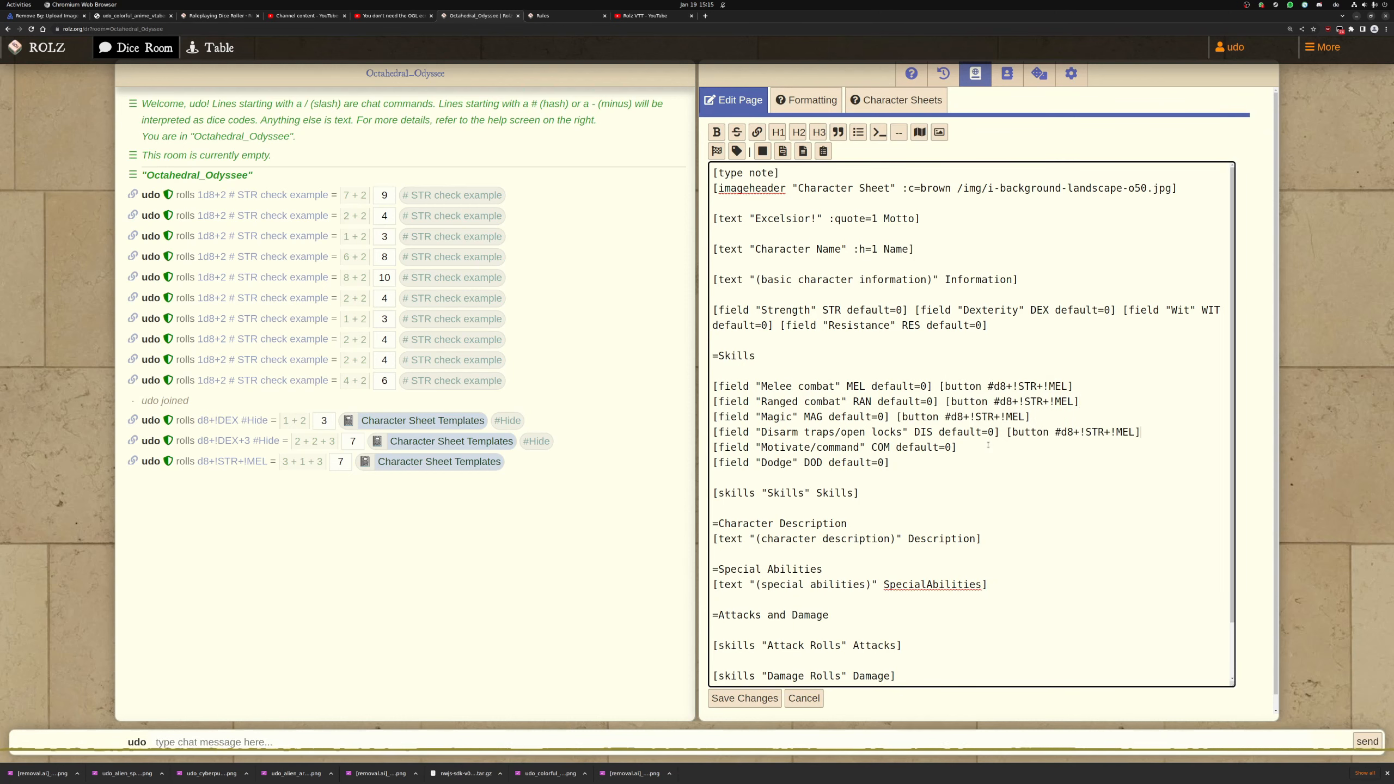
left_click(988, 445)
key("ctrl+v")
left_click(933, 463)
key("ctrl+v")
Change the Ranged combat button's code to #d8+!DEX+!RAN and the Magic button's code to #d8+!WIT+!MAG
double_click(1036, 402)
type("DEX")
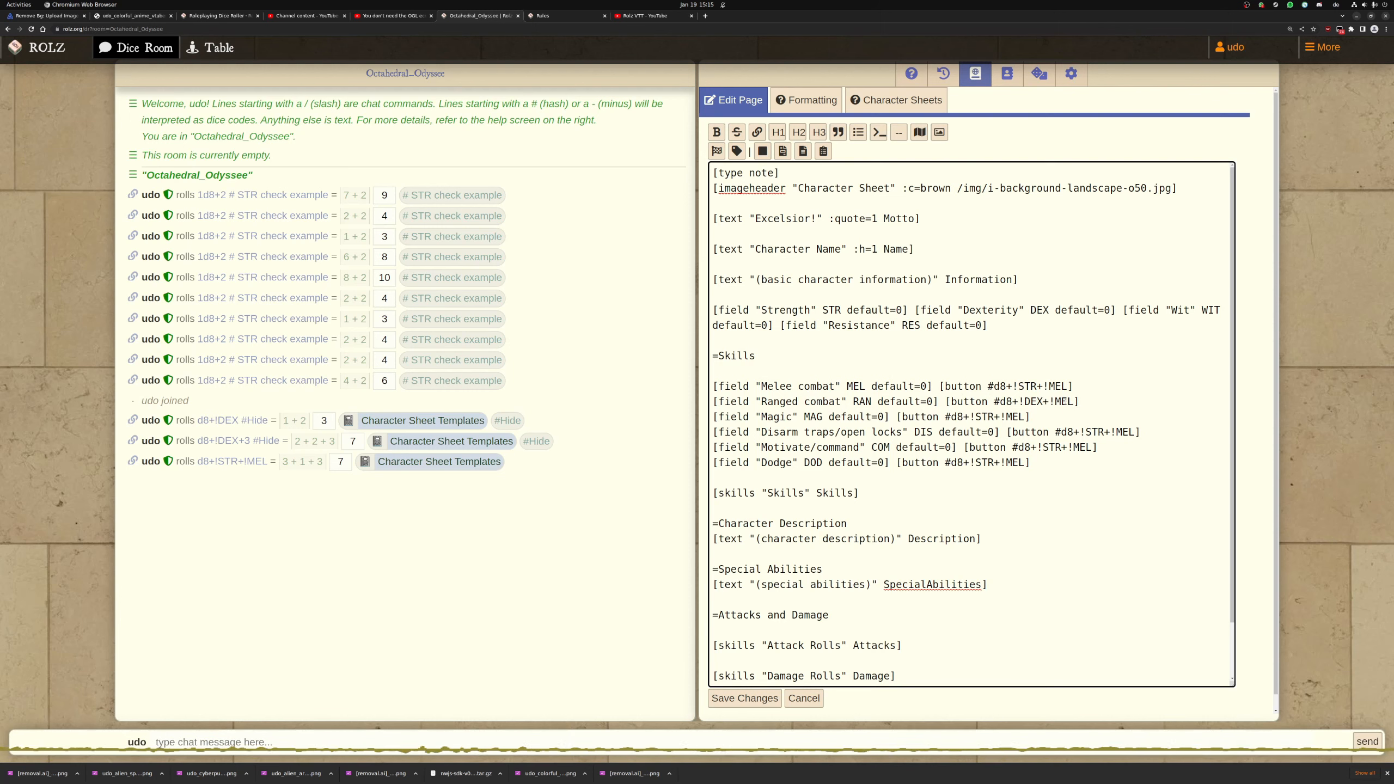
double_click(1066, 401)
type("RAN")
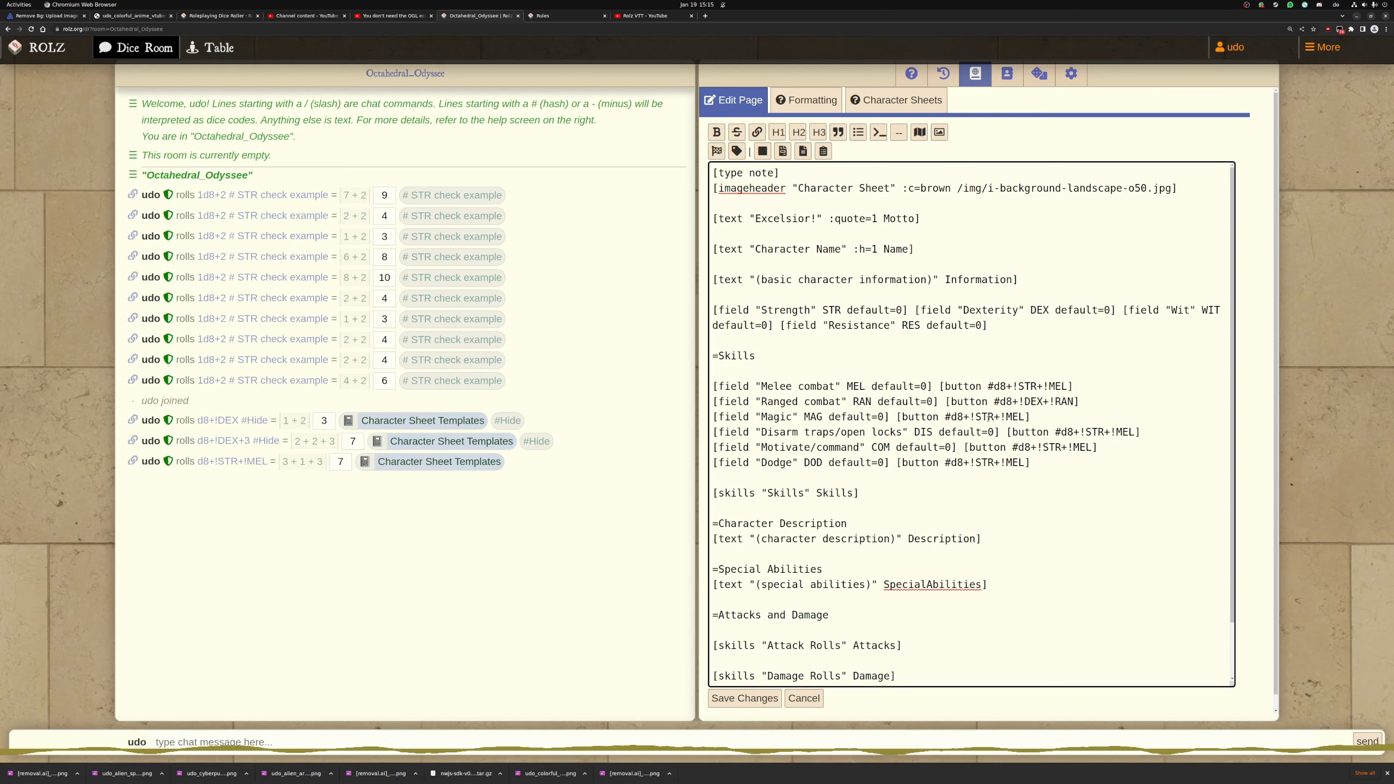
double_click(985, 417)
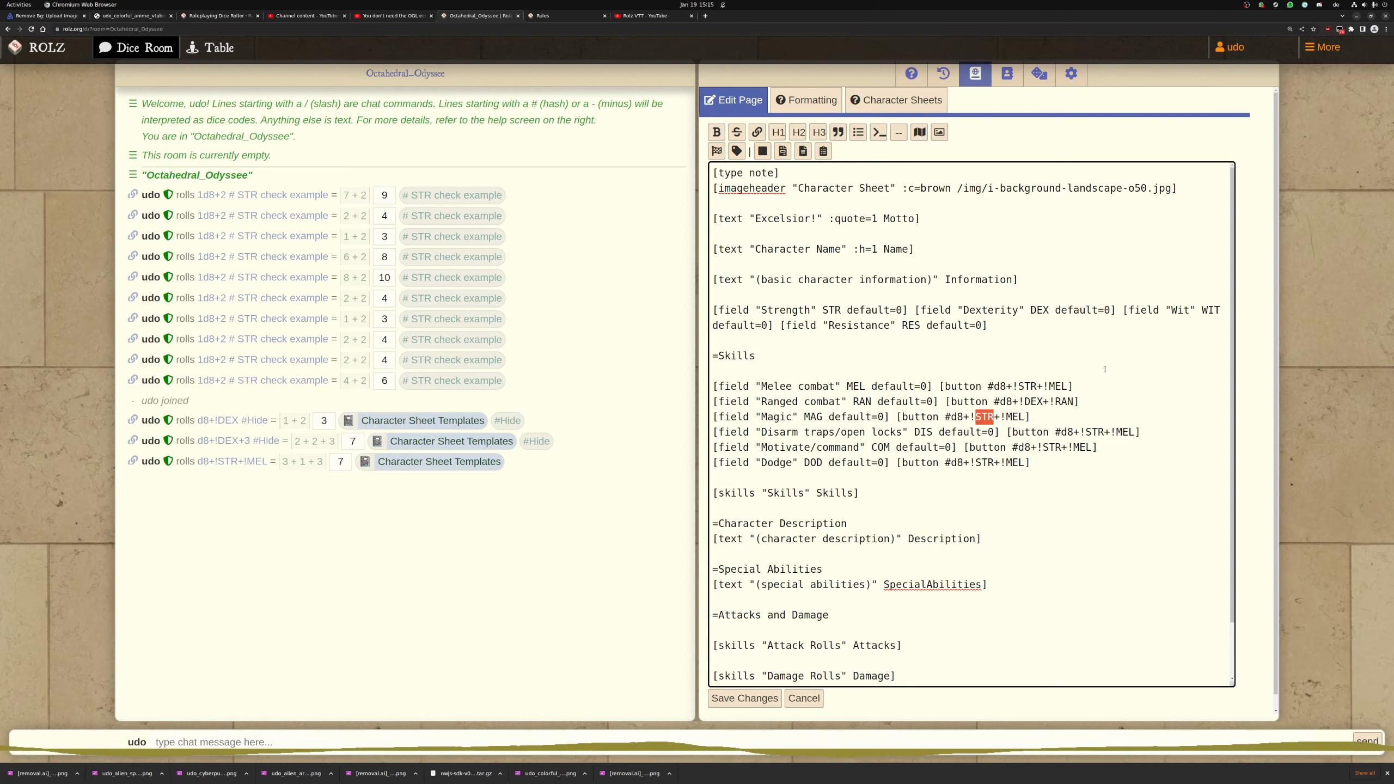
type("WIT")
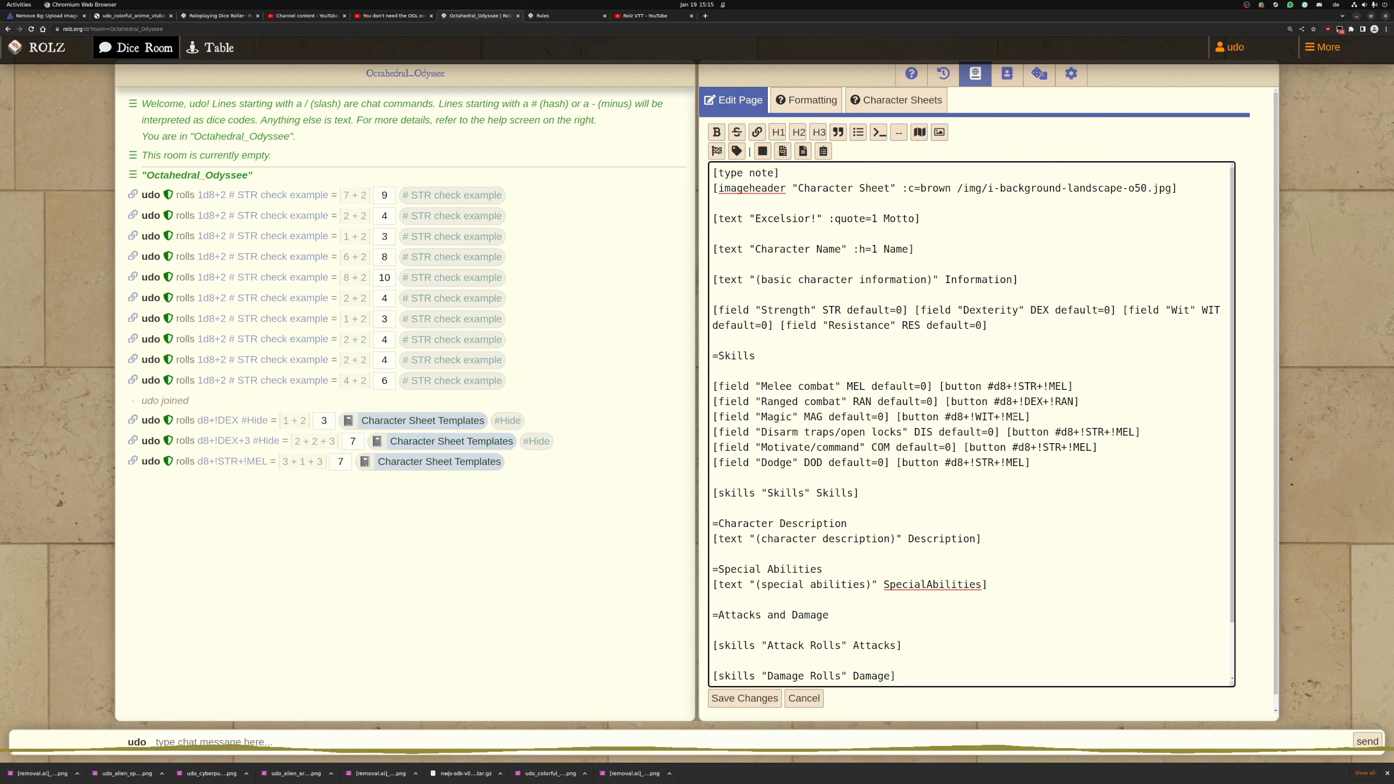
double_click(1013, 417)
type("MAG")
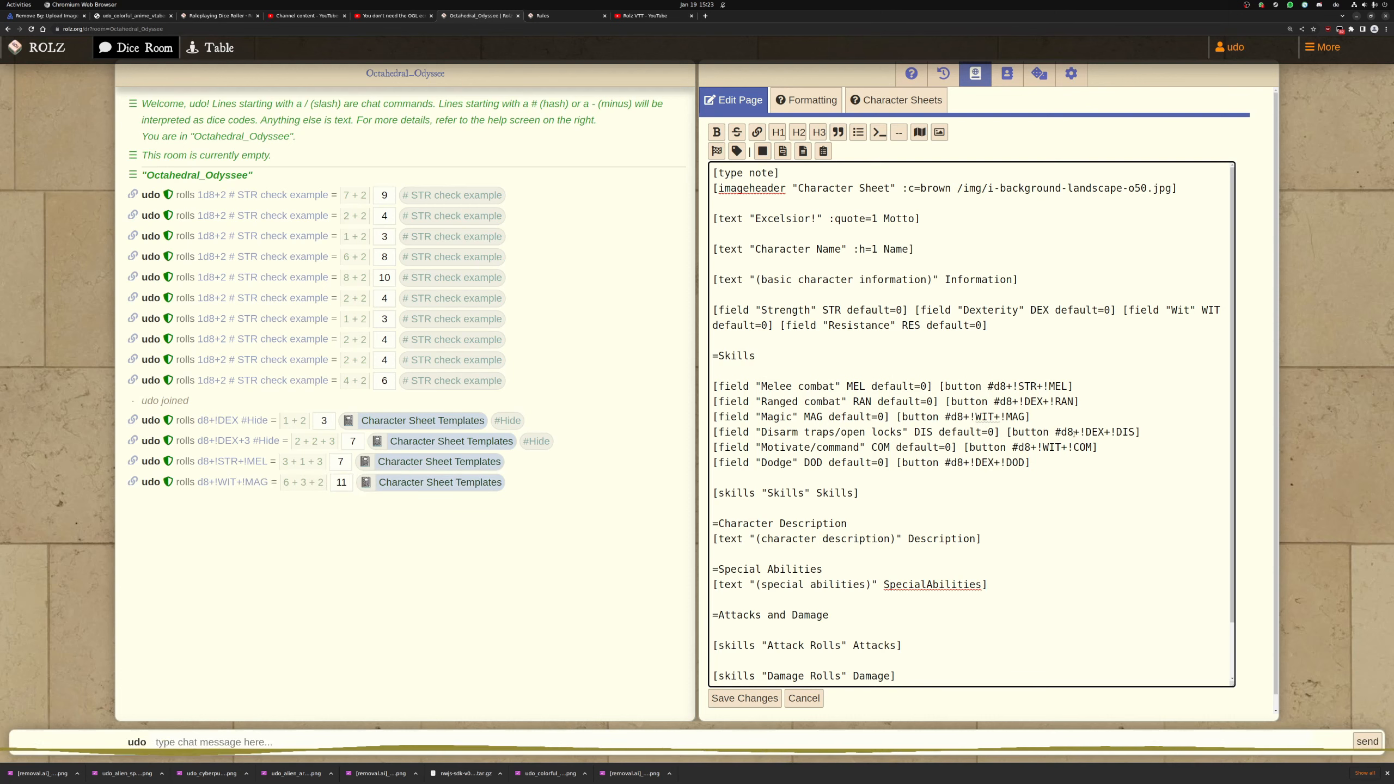
Check the button codes on the skill lines and save the sheet page
mouse_move(1144, 432)
left_mouse_down()
mouse_move(1037, 432)
mouse_move(994, 448)
left_mouse_up()
left_click(1034, 464)
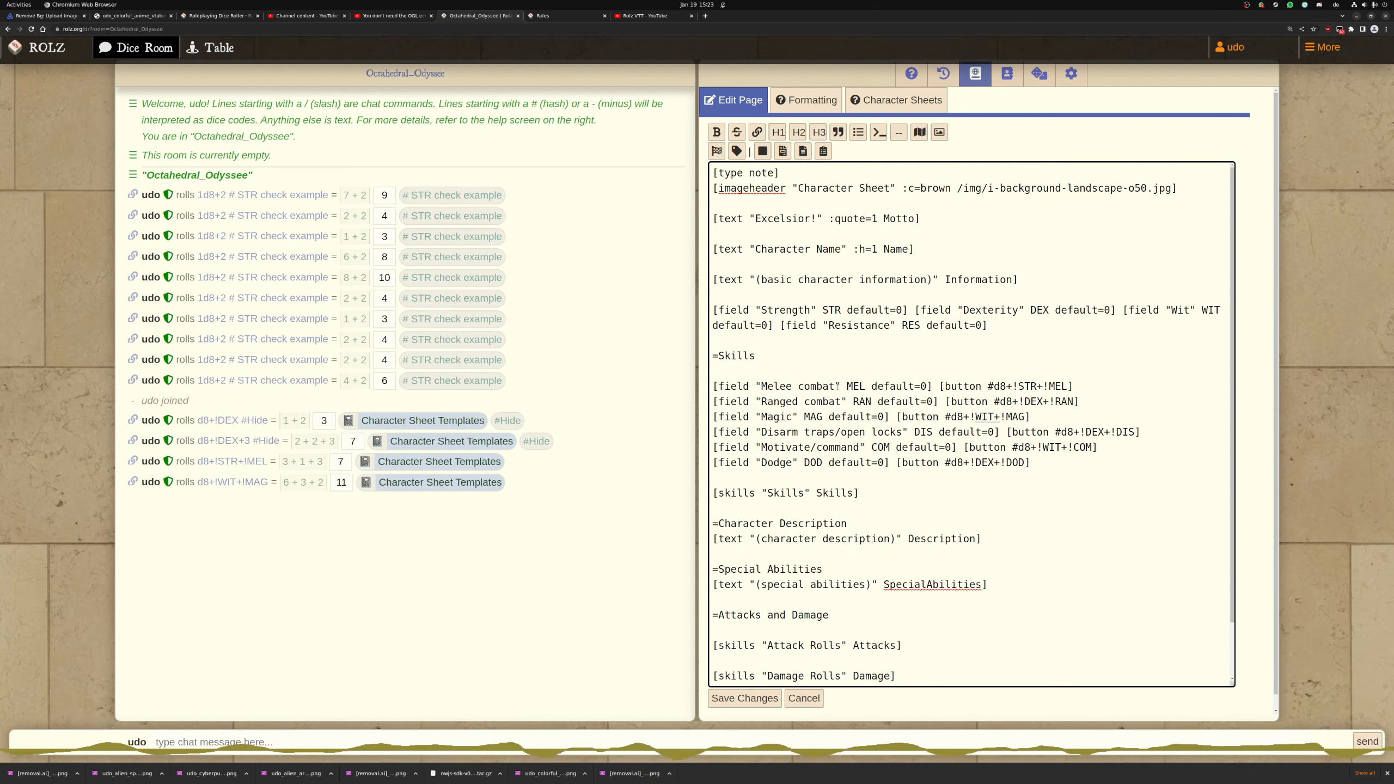
left_click_drag(1053, 386, 943, 386)
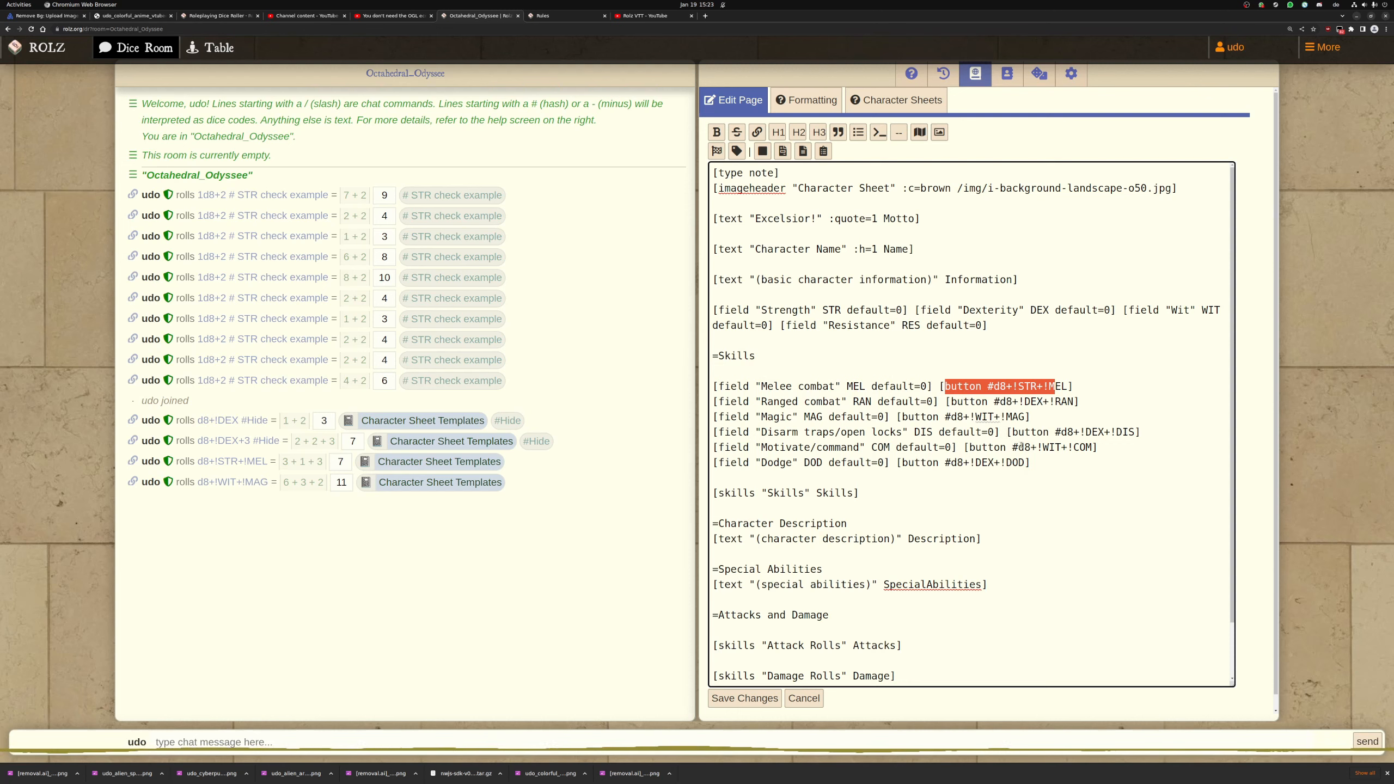
left_click(744, 698)
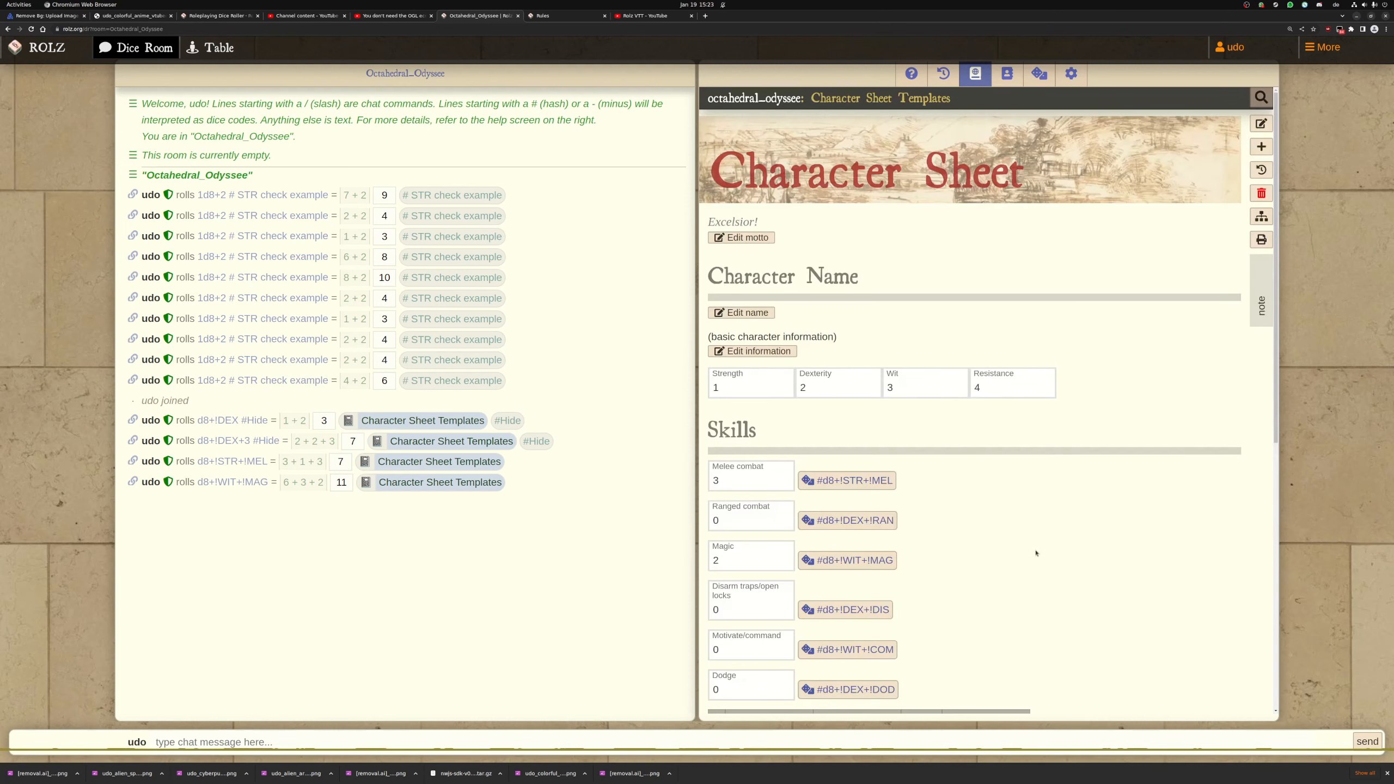
Look over the saved sheet's skill roll buttons, the Hide skill's roll code and the sections below
scroll(1061, 550, "down", 5)
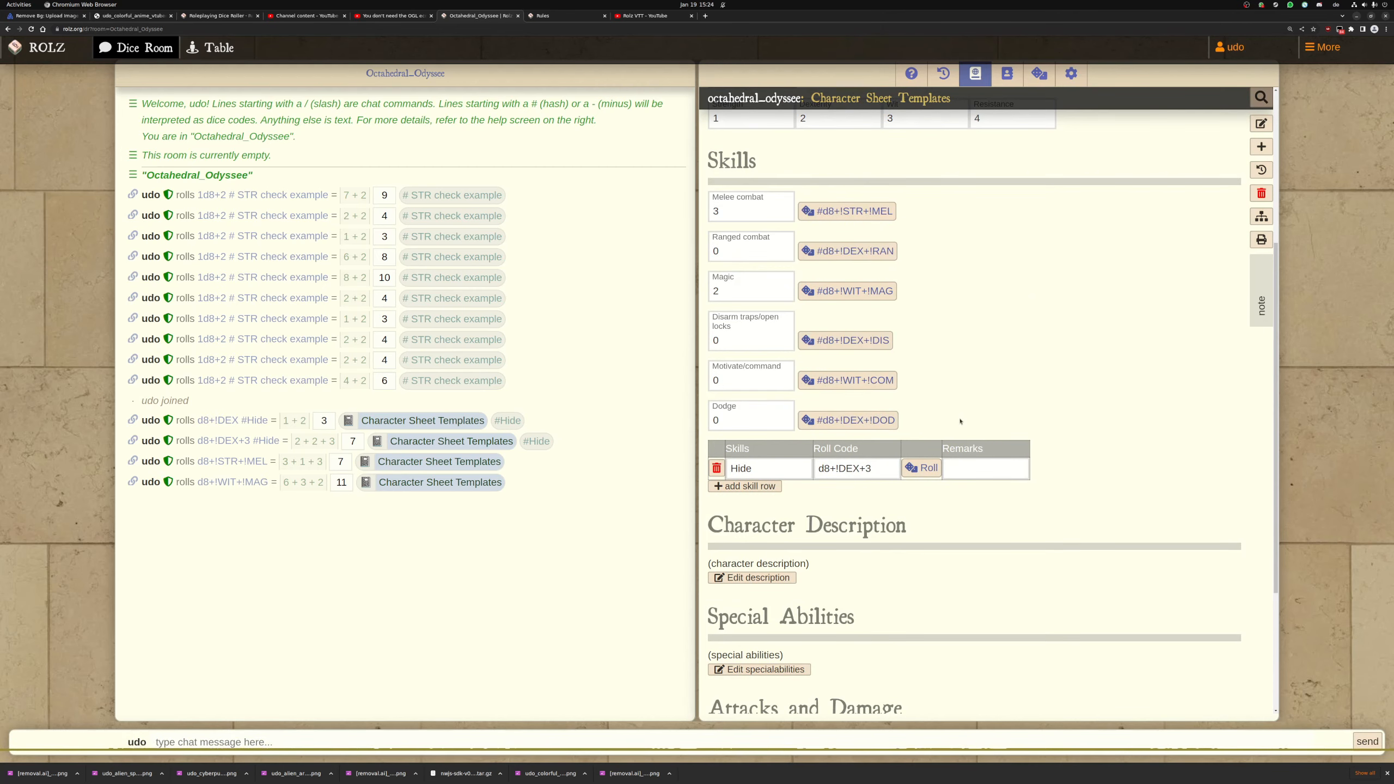
scroll(962, 422, "down", 2)
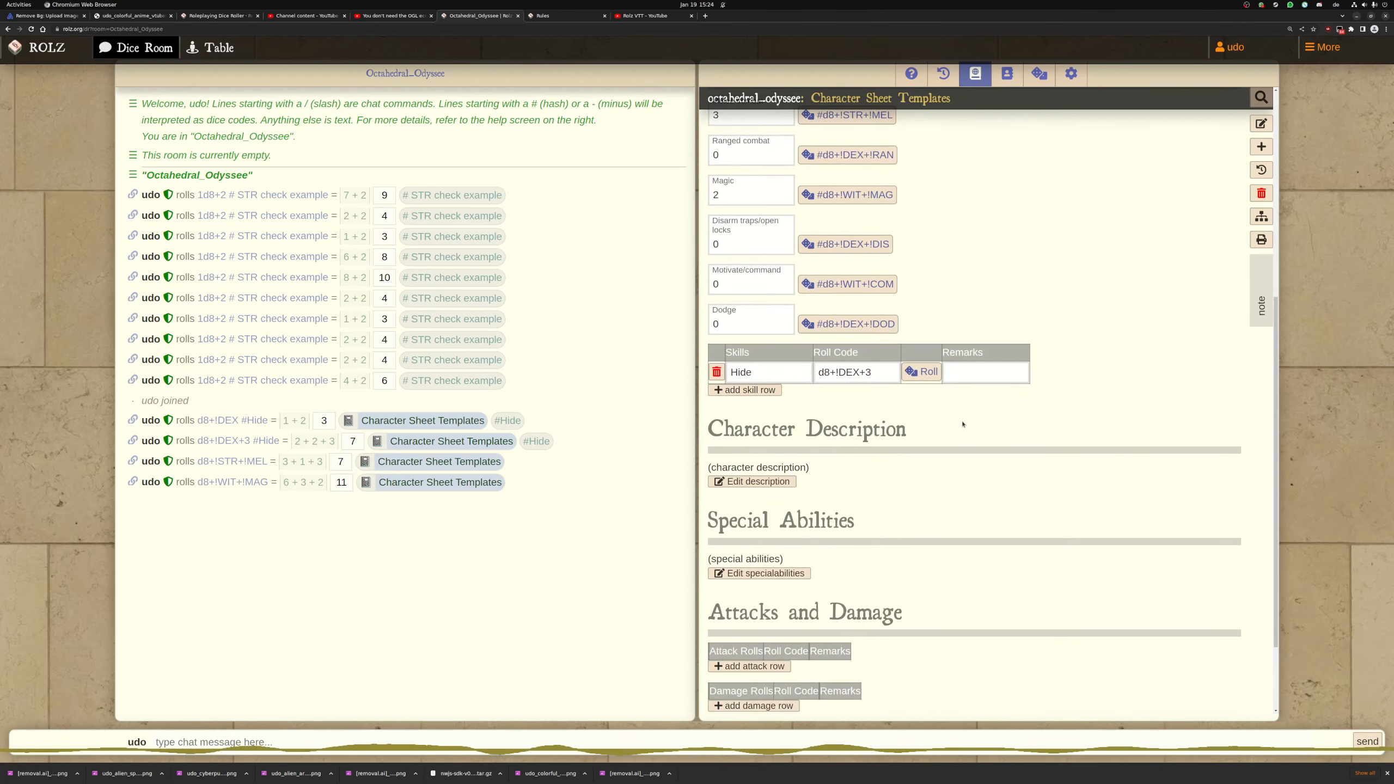
scroll(962, 423, "up", 5)
scroll(972, 432, "down", 4)
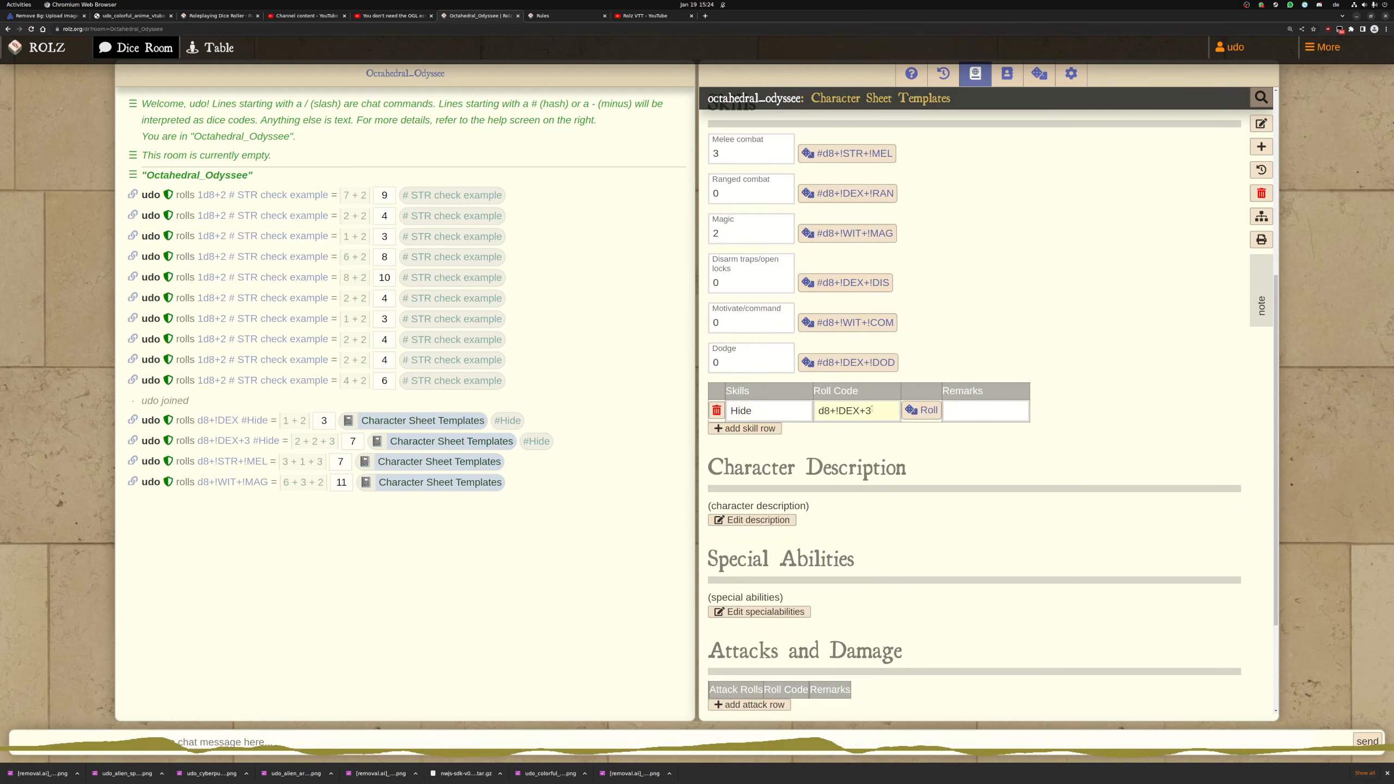
left_click_drag(874, 410, 818, 410)
left_click(948, 451)
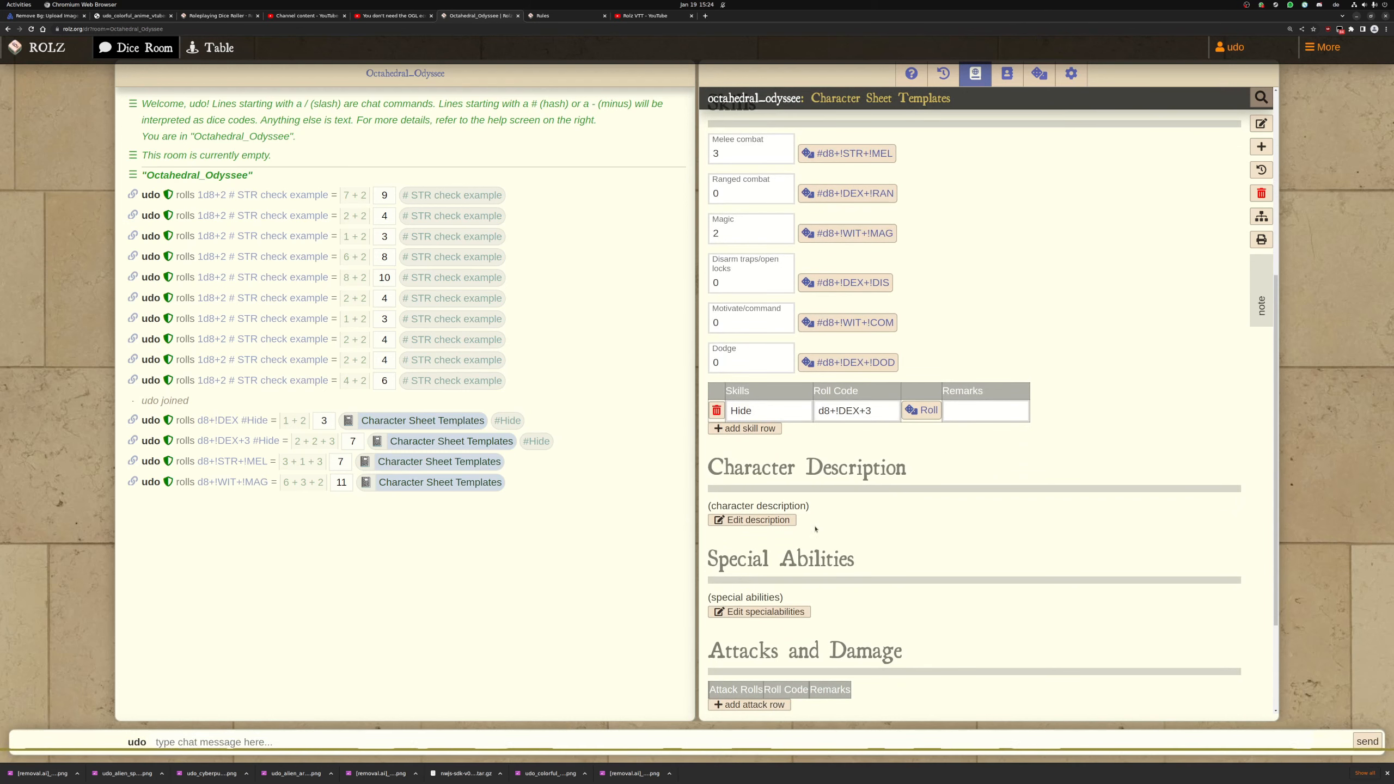
scroll(815, 528, "down", 3)
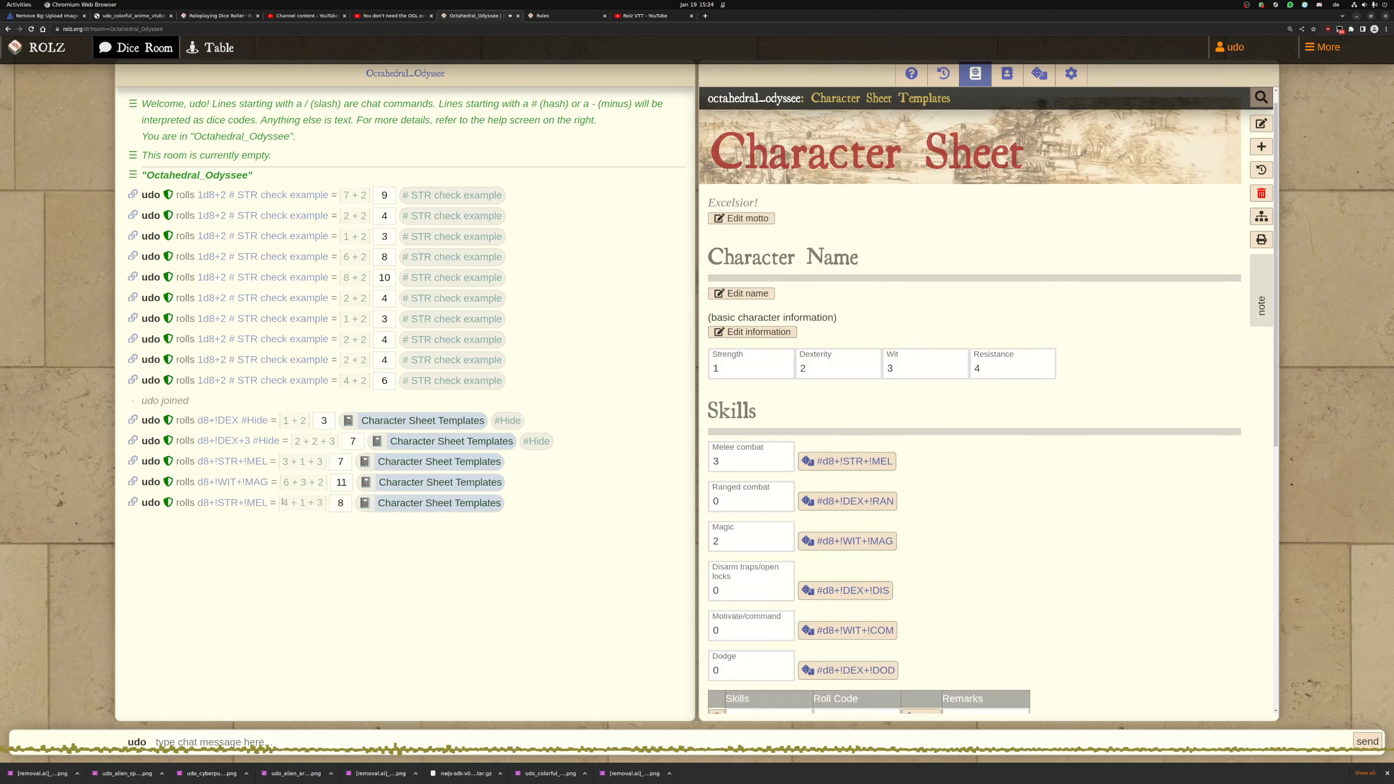
Examine the latest Melee combat roll in the chat log, including its dice breakdown and sheet label
left_click_drag(282, 504, 329, 511)
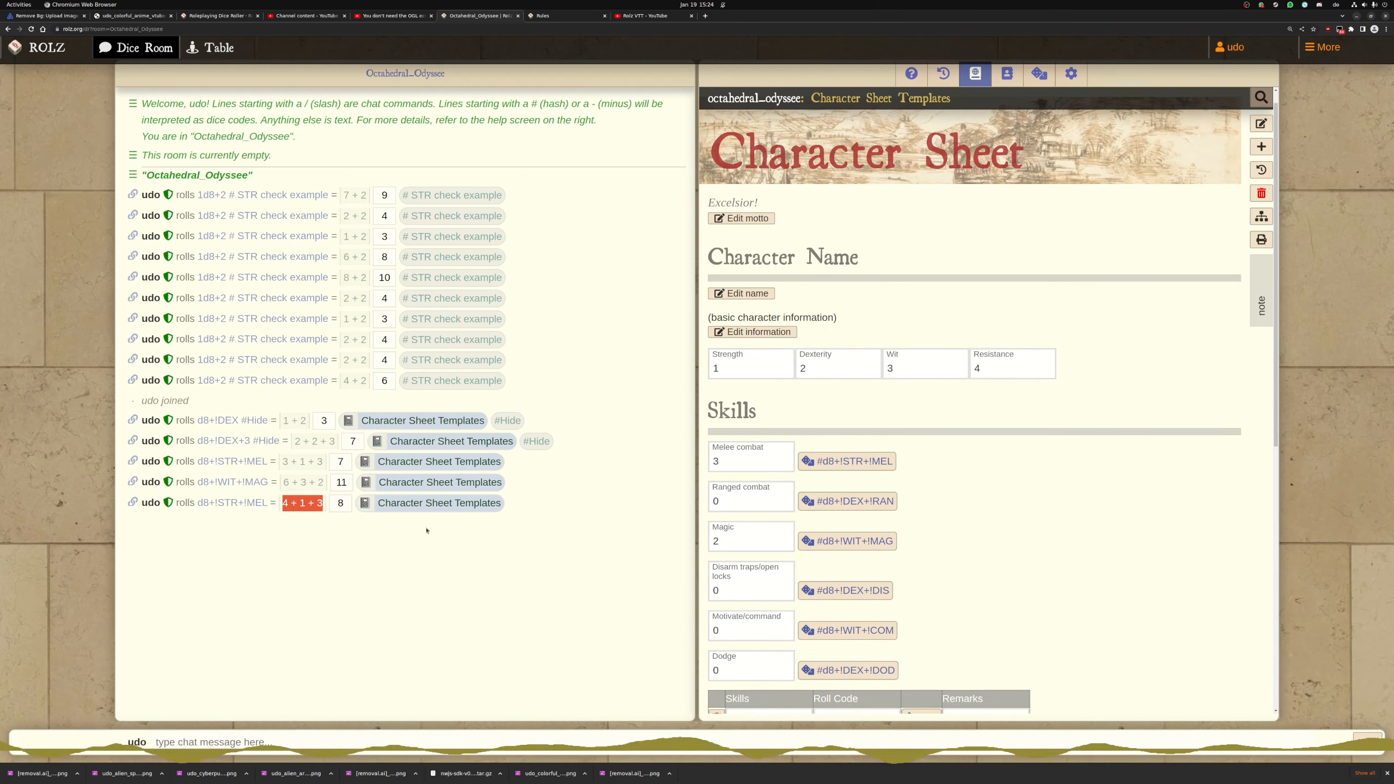
left_click(498, 537)
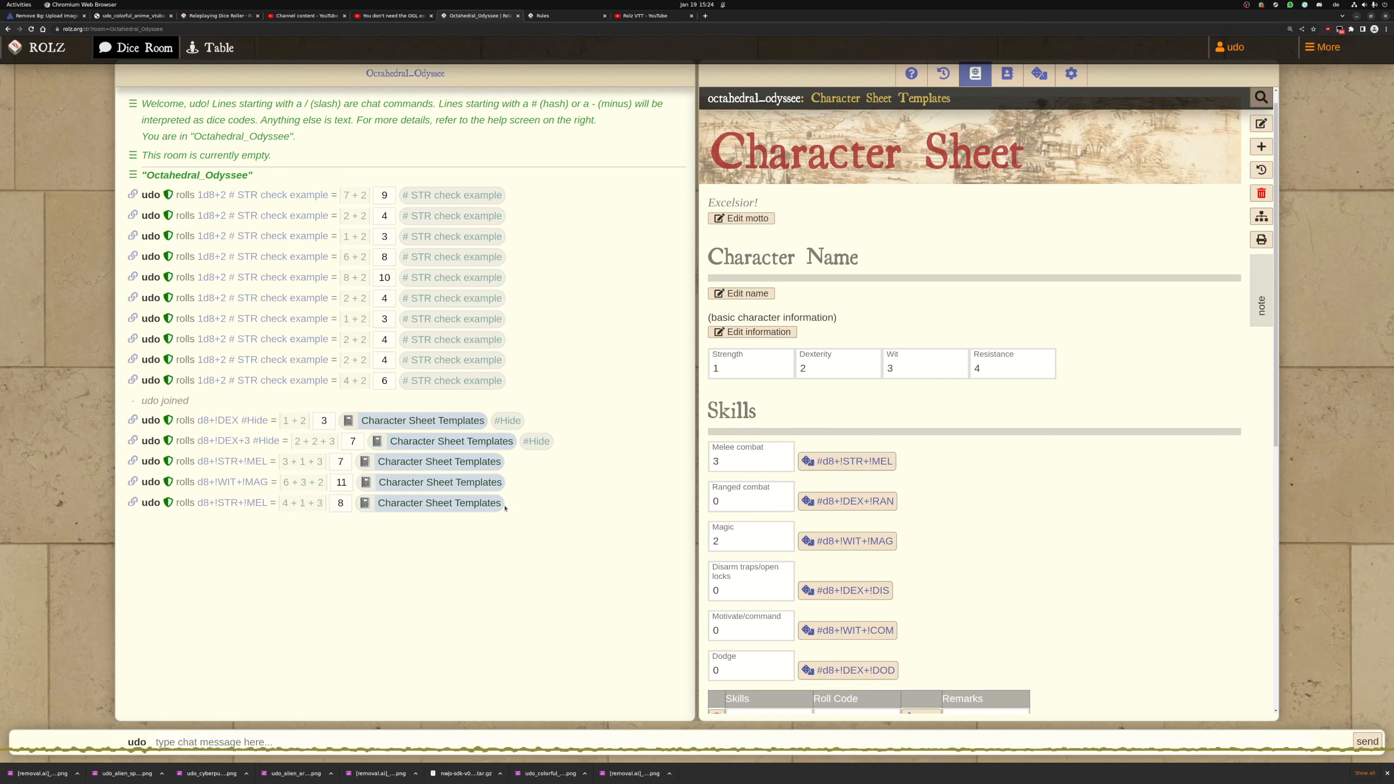
left_click_drag(501, 504, 377, 505)
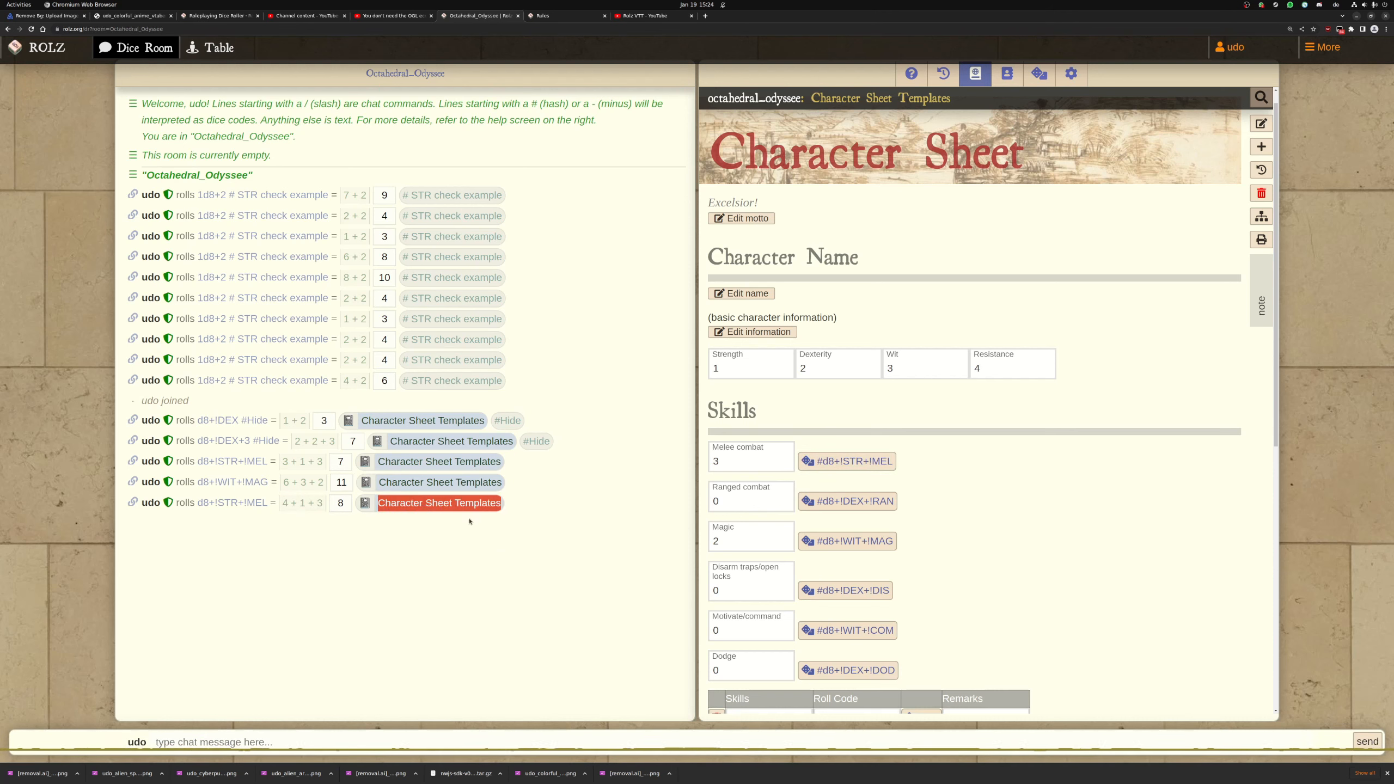
left_click(512, 528)
Add an attack row to the sheet and copy the weapon name Xiphos from the Rules page's damage table
scroll(931, 518, "down", 5)
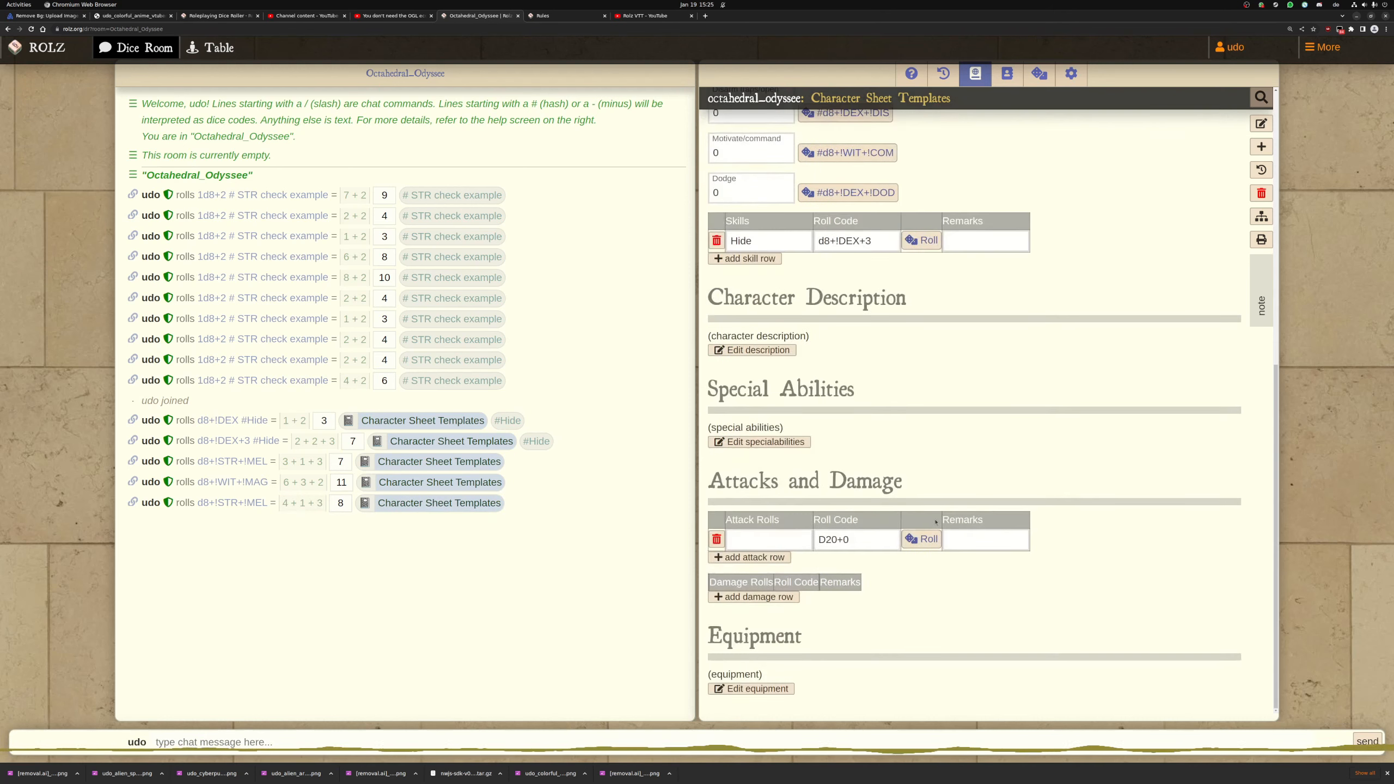
left_click(543, 15)
scroll(259, 427, "down", 10)
scroll(165, 374, "up", 2)
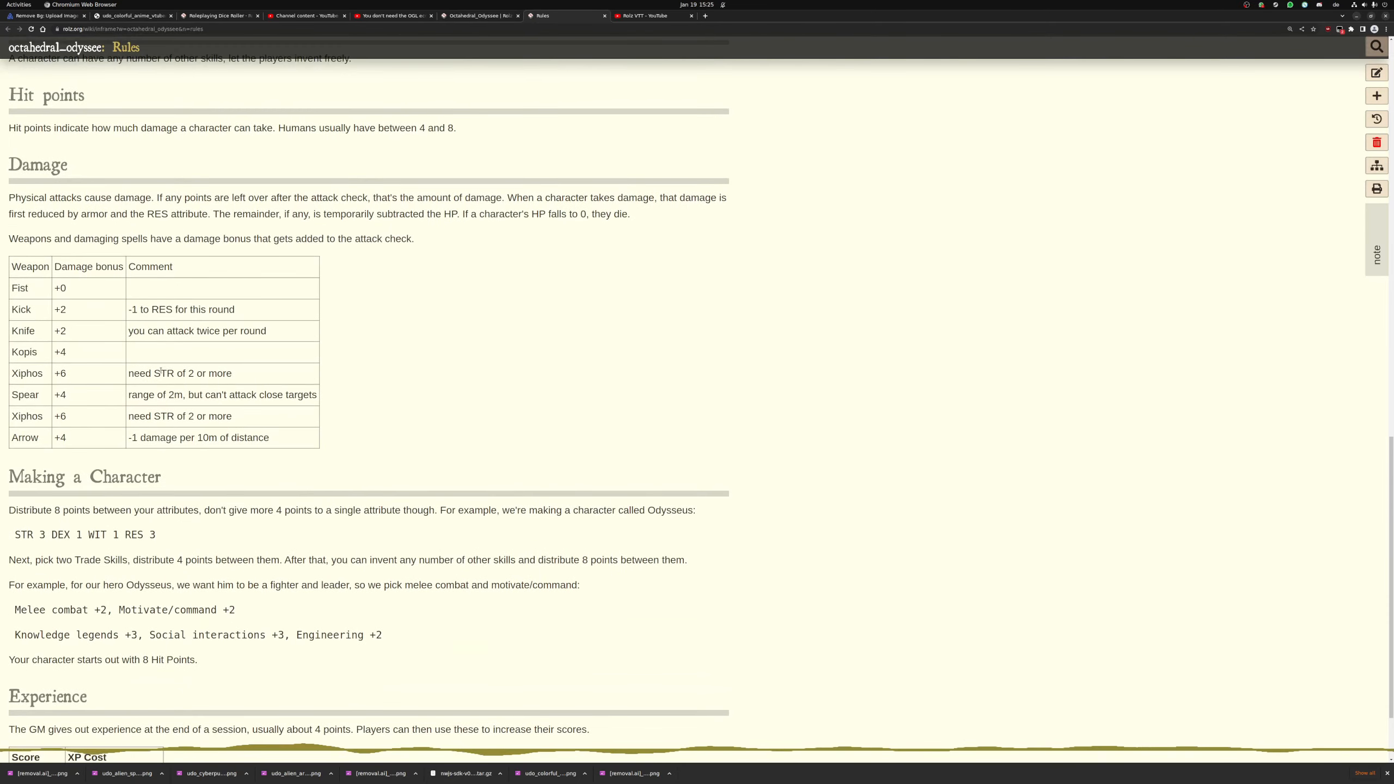
scroll(161, 371, "up", 1)
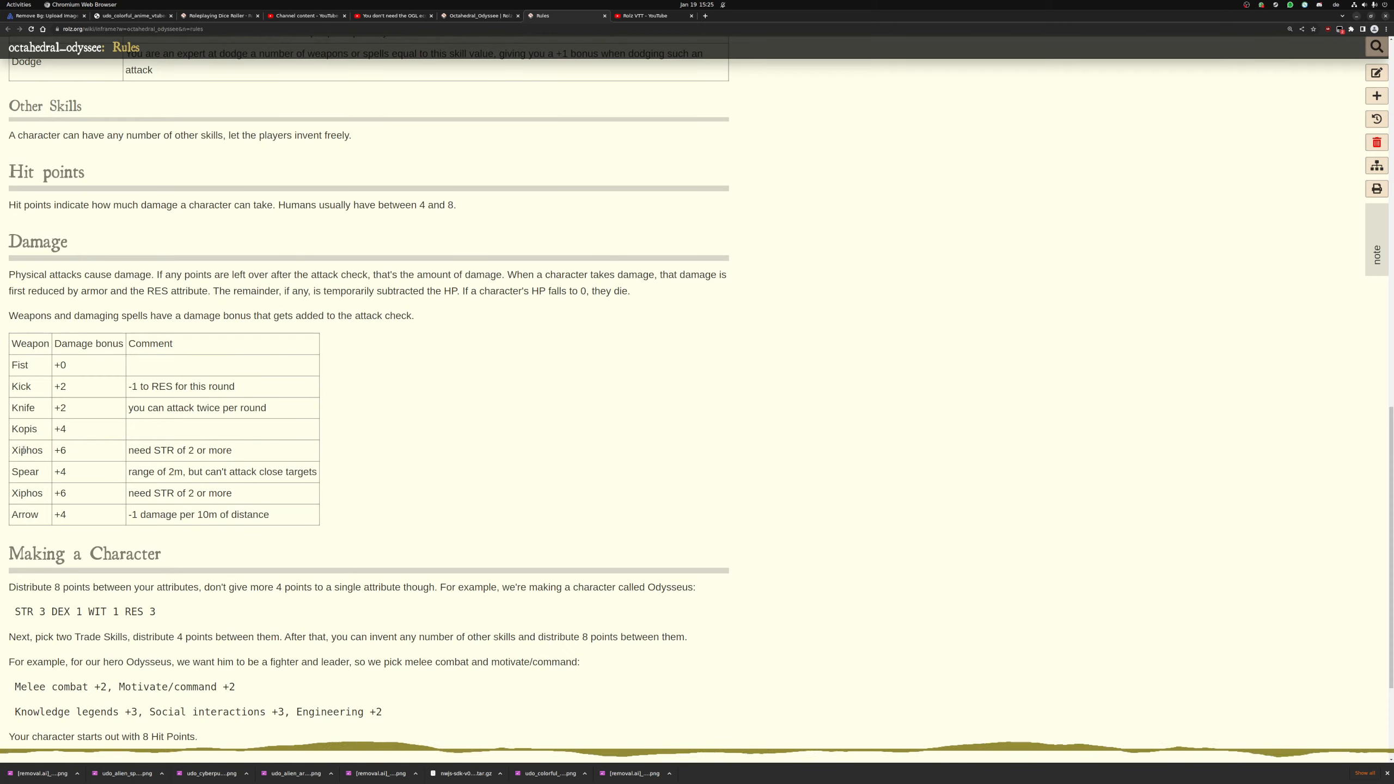
double_click(25, 451)
key("ctrl+c")
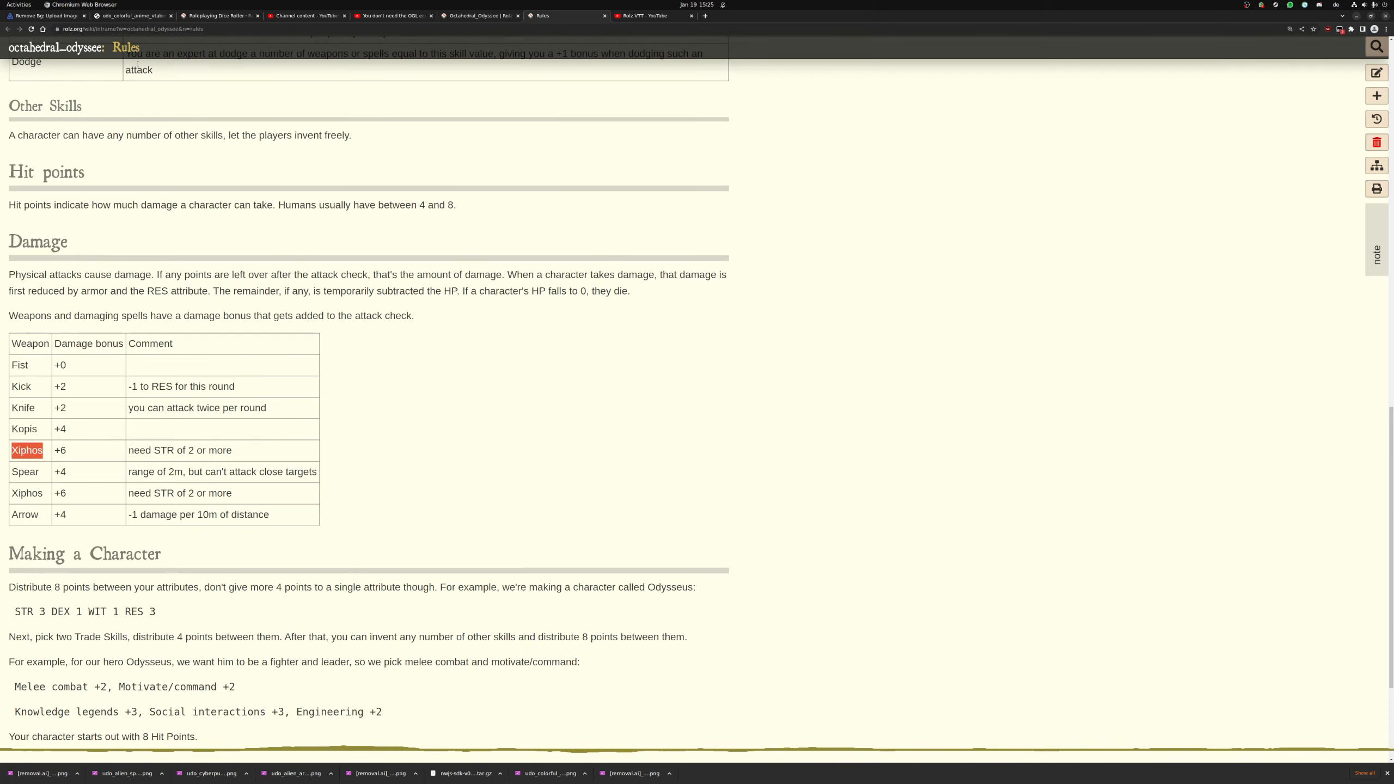
Return to the character sheet and name the new attack row Xiphos Attack
left_click(494, 17)
scroll(920, 467, "down", 10)
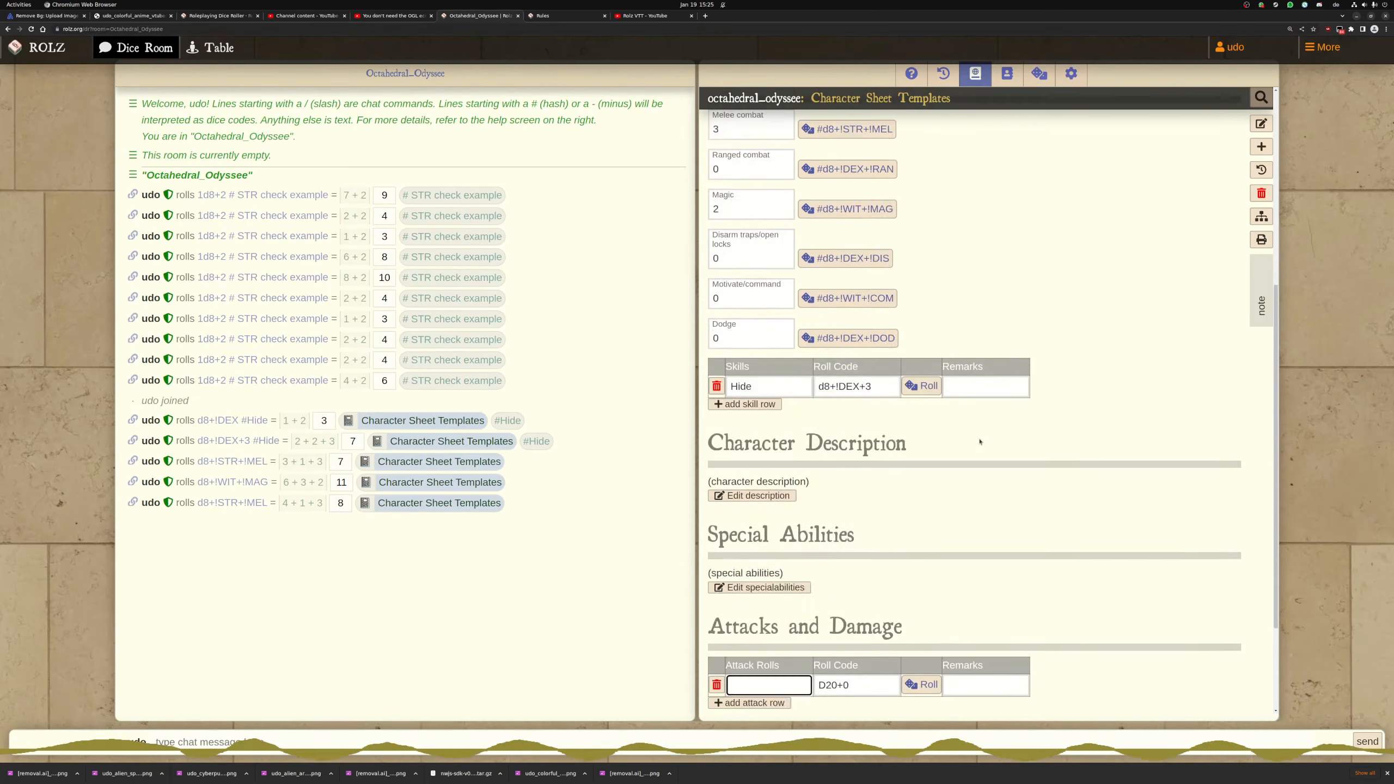
key("ctrl+v")
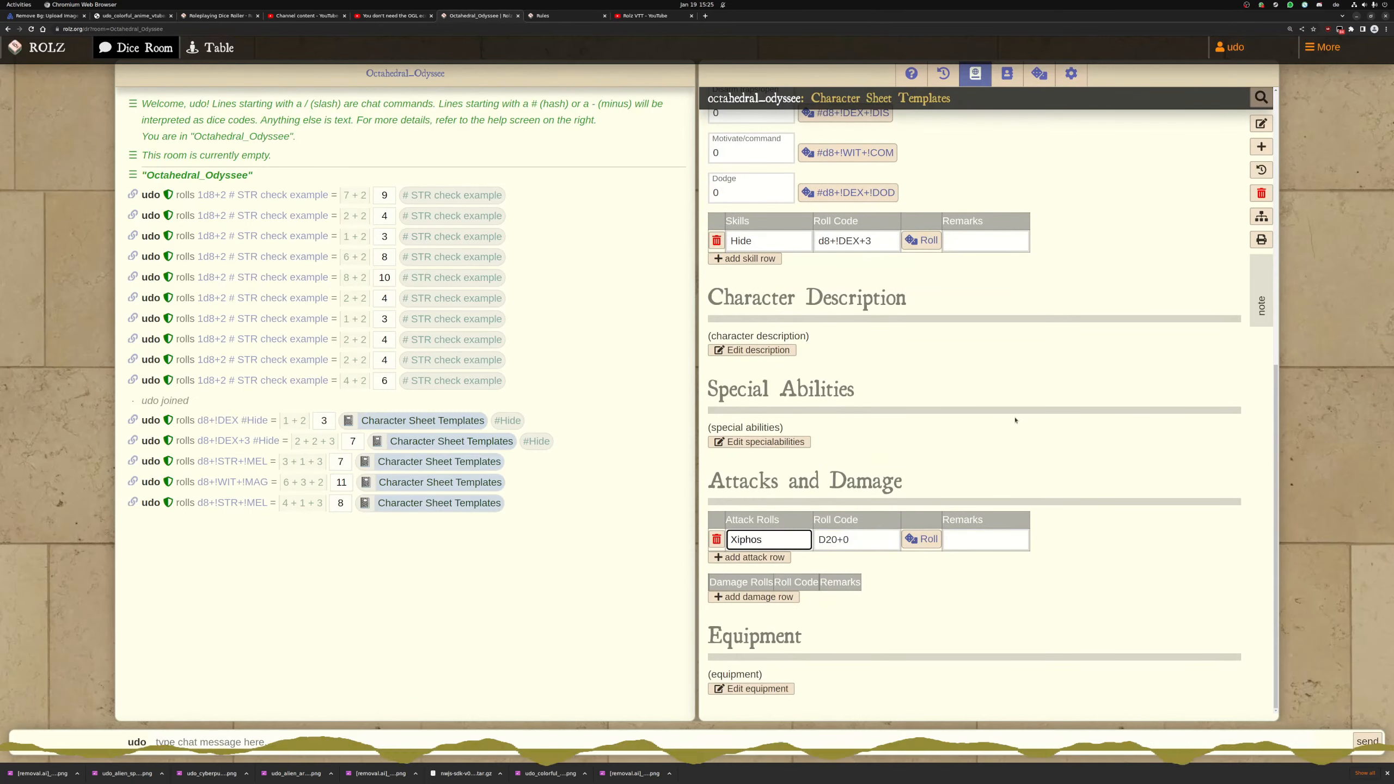
type("Attack")
Set the Xiphos Attack row's roll code to d8+!STR+!MEL+1 and make a test roll
key("Tab")
type("d8+!TSTR")
key("BackSpace")
key("BackSpace")
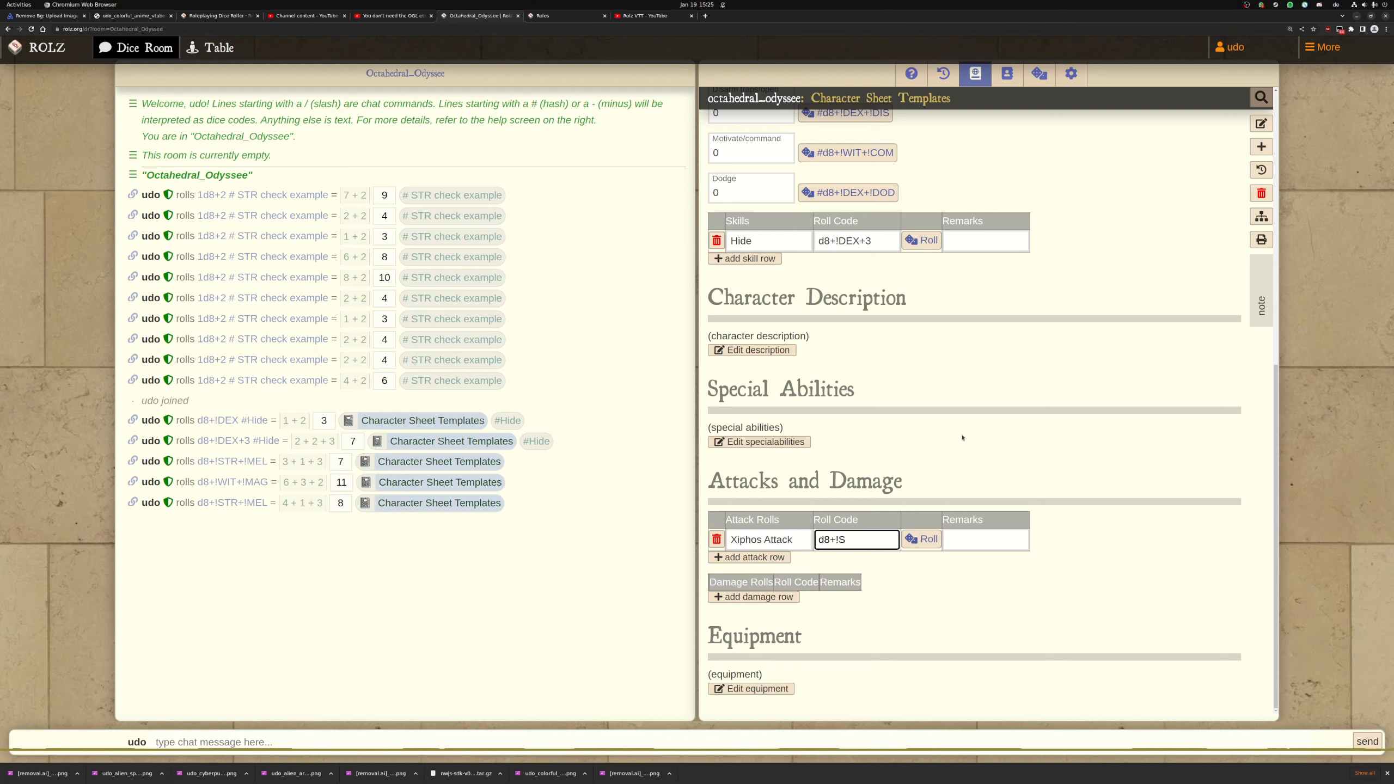
type("TR+!")
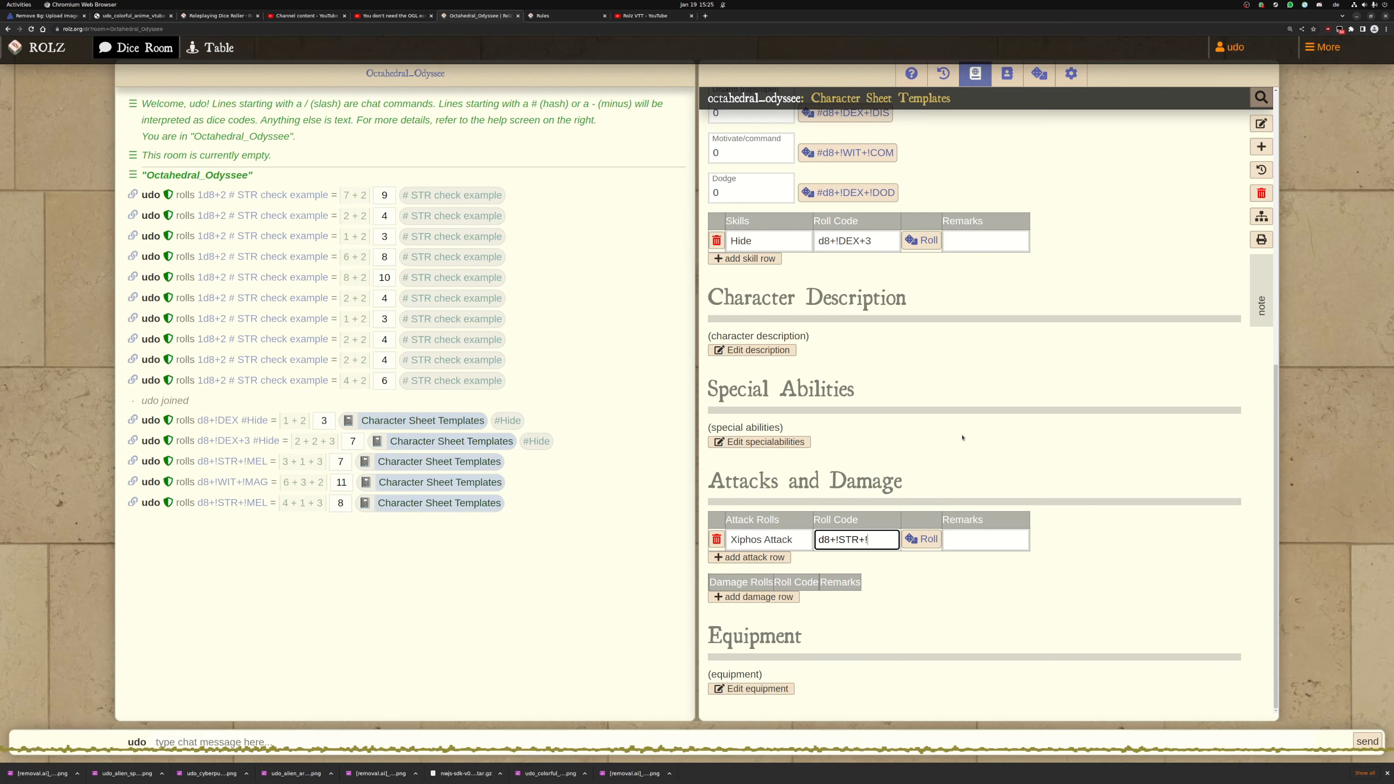
type("MEL+1+!")
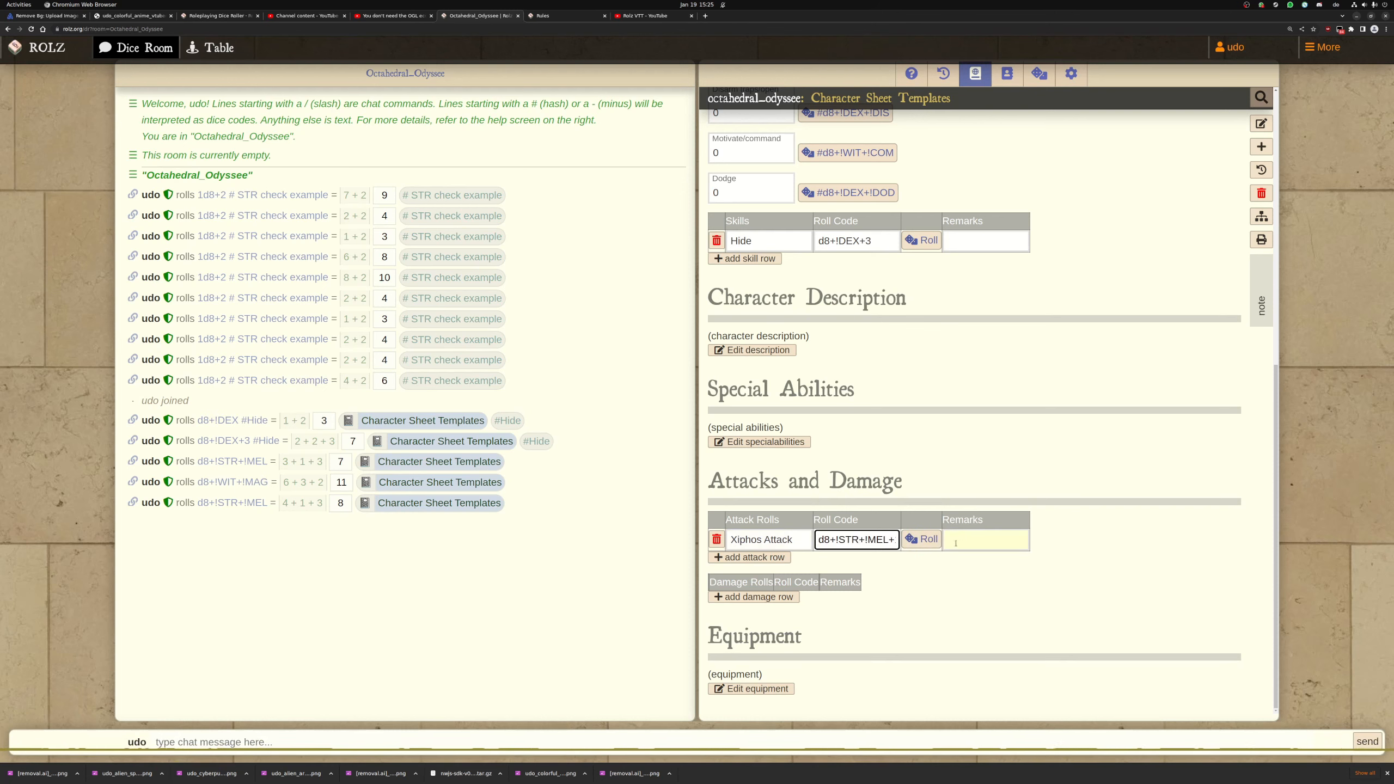
left_click(925, 562)
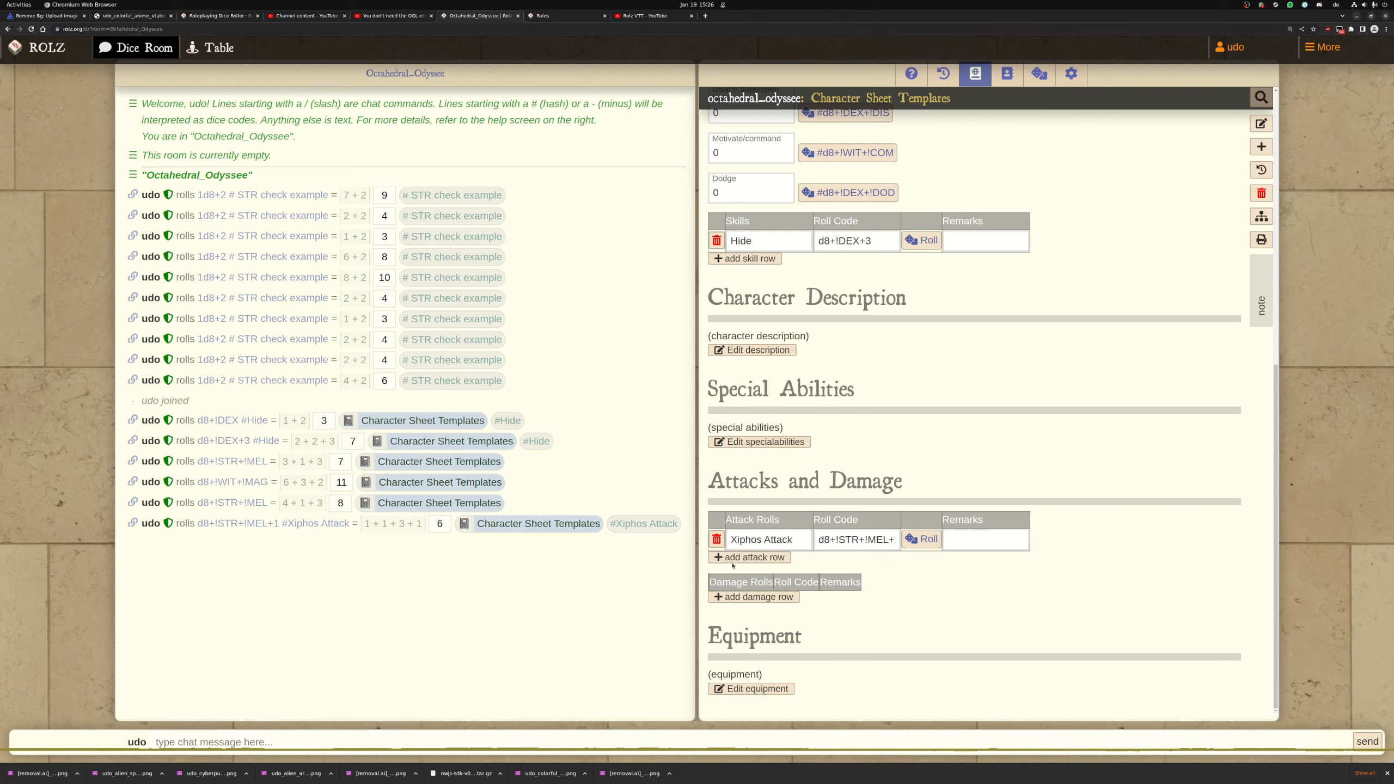
left_click(749, 557)
scroll(828, 384, "up", 5)
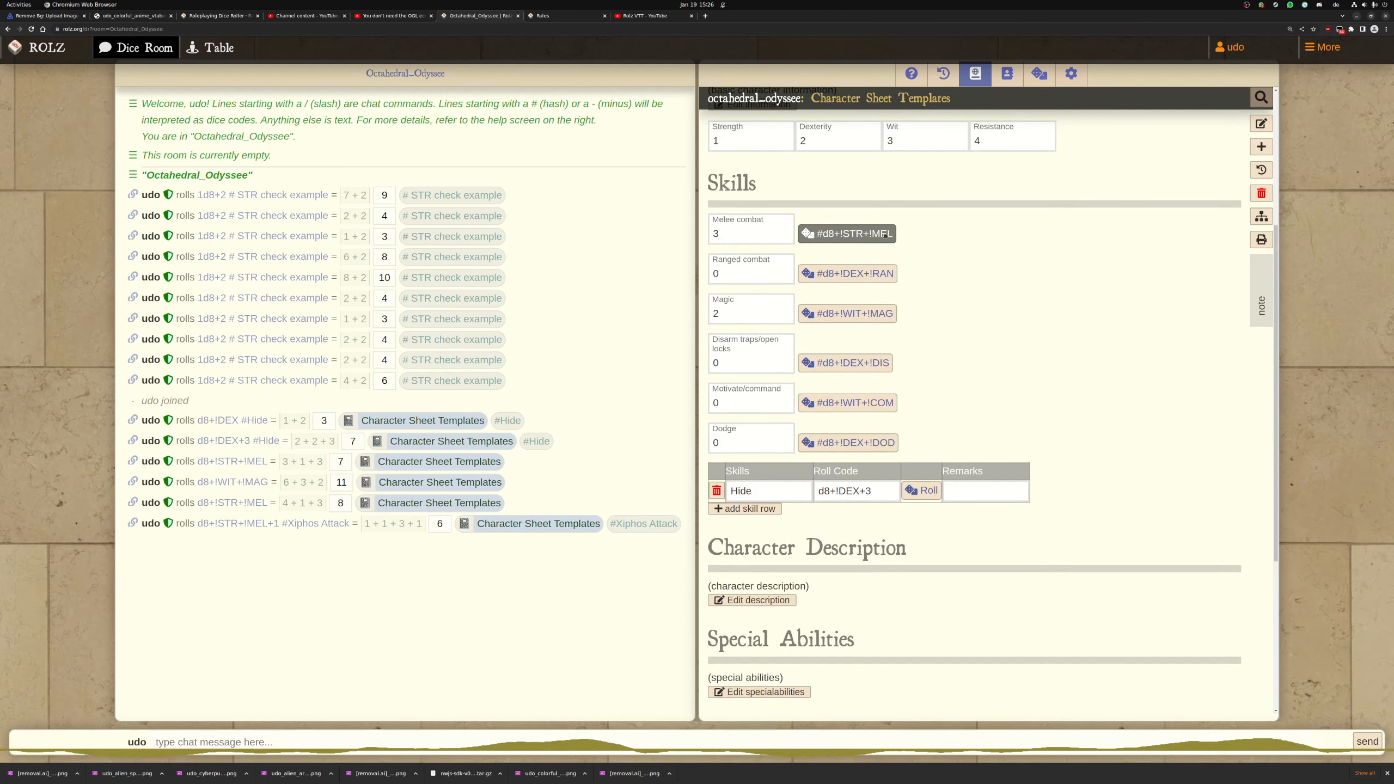
scroll(1042, 329, "down", 5)
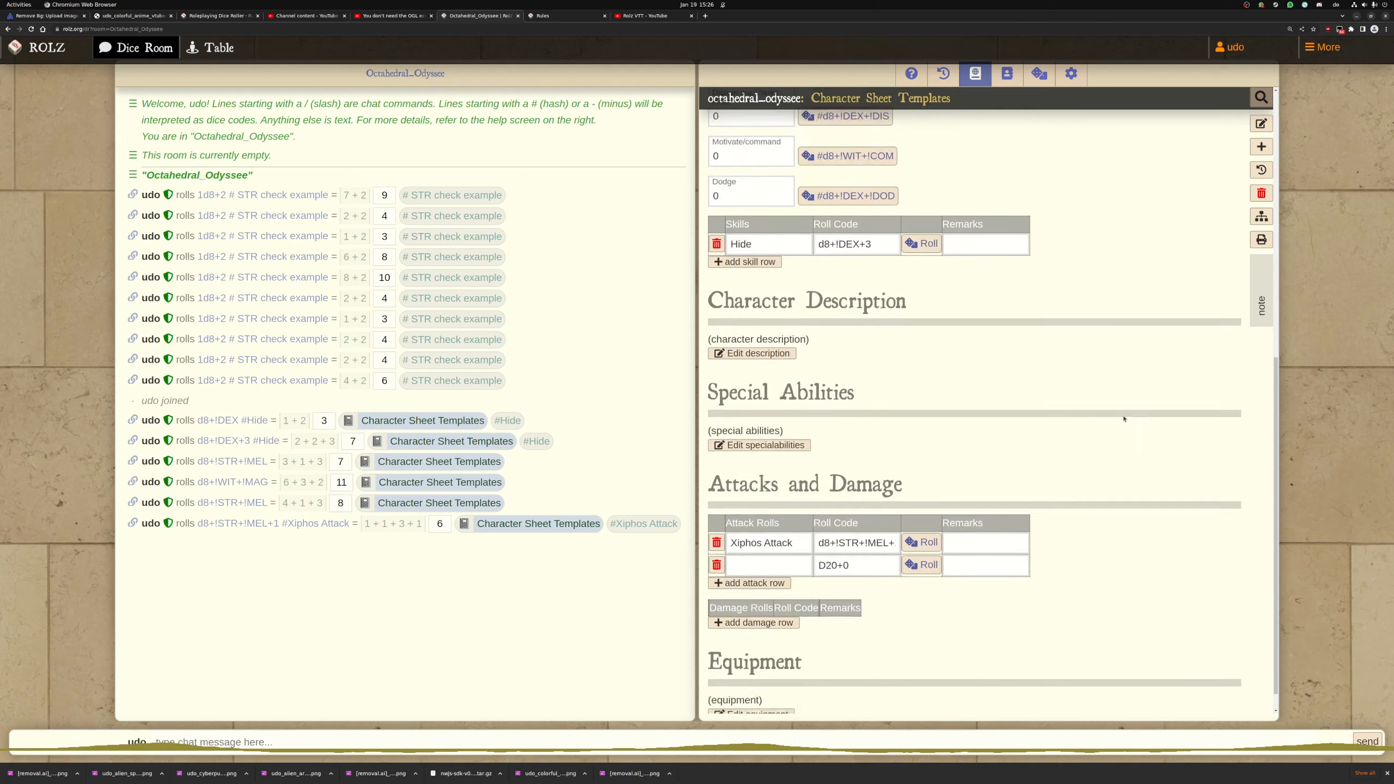
left_click(738, 540)
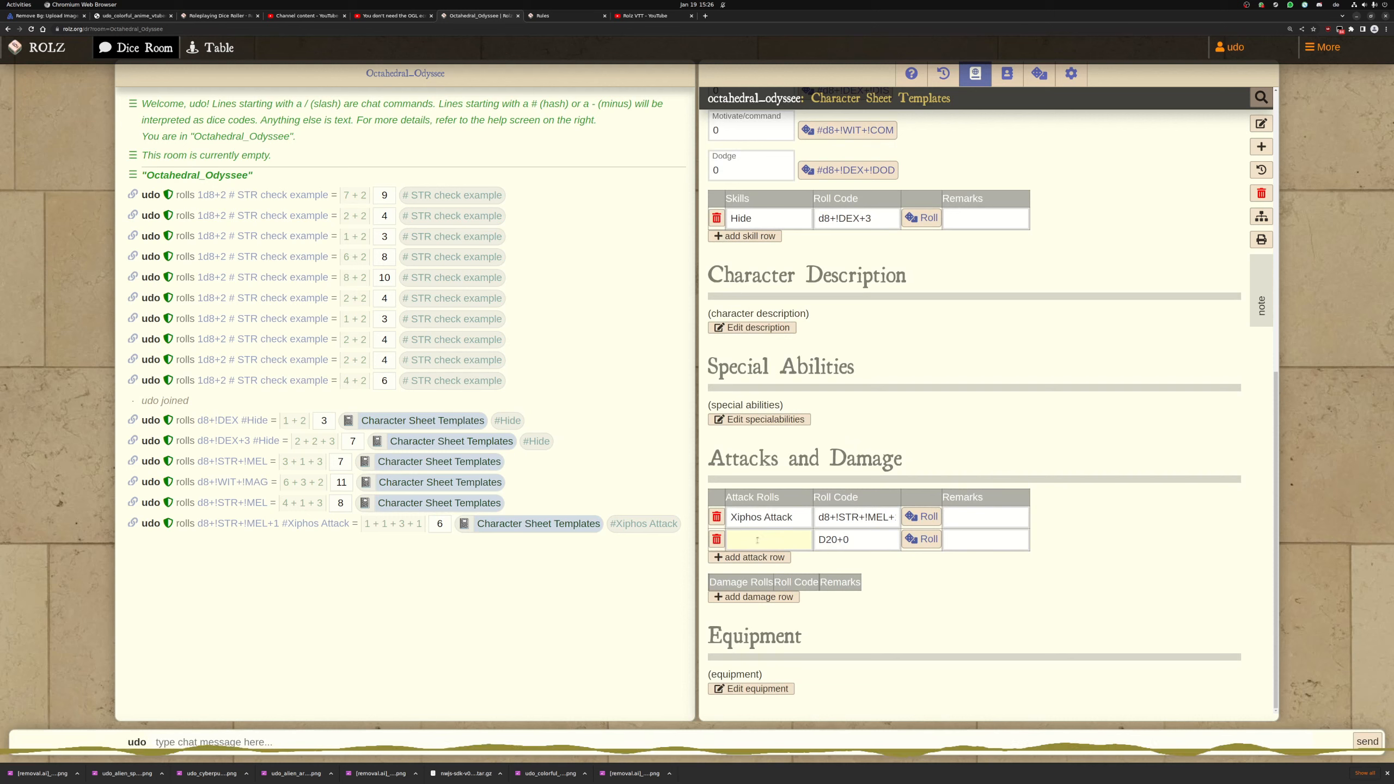
left_click(717, 539)
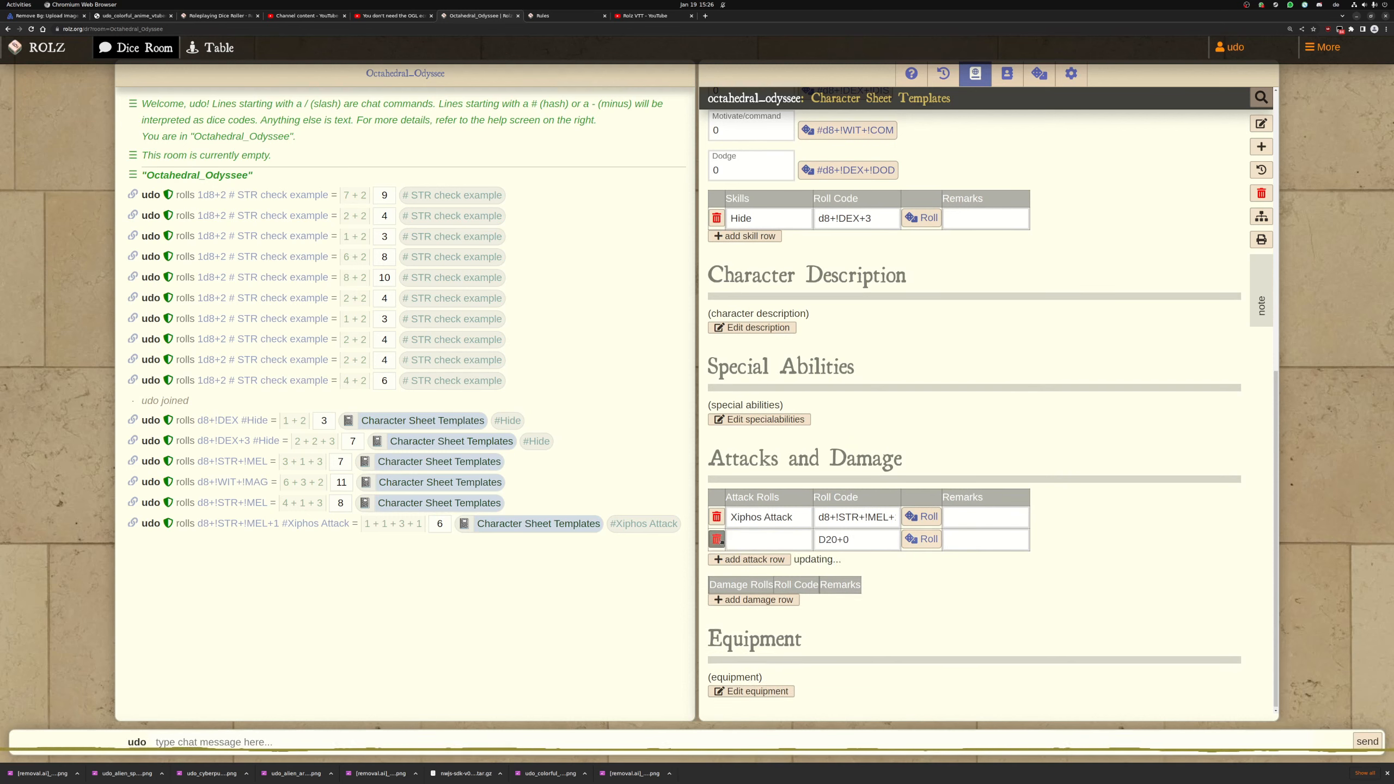
left_click(774, 599)
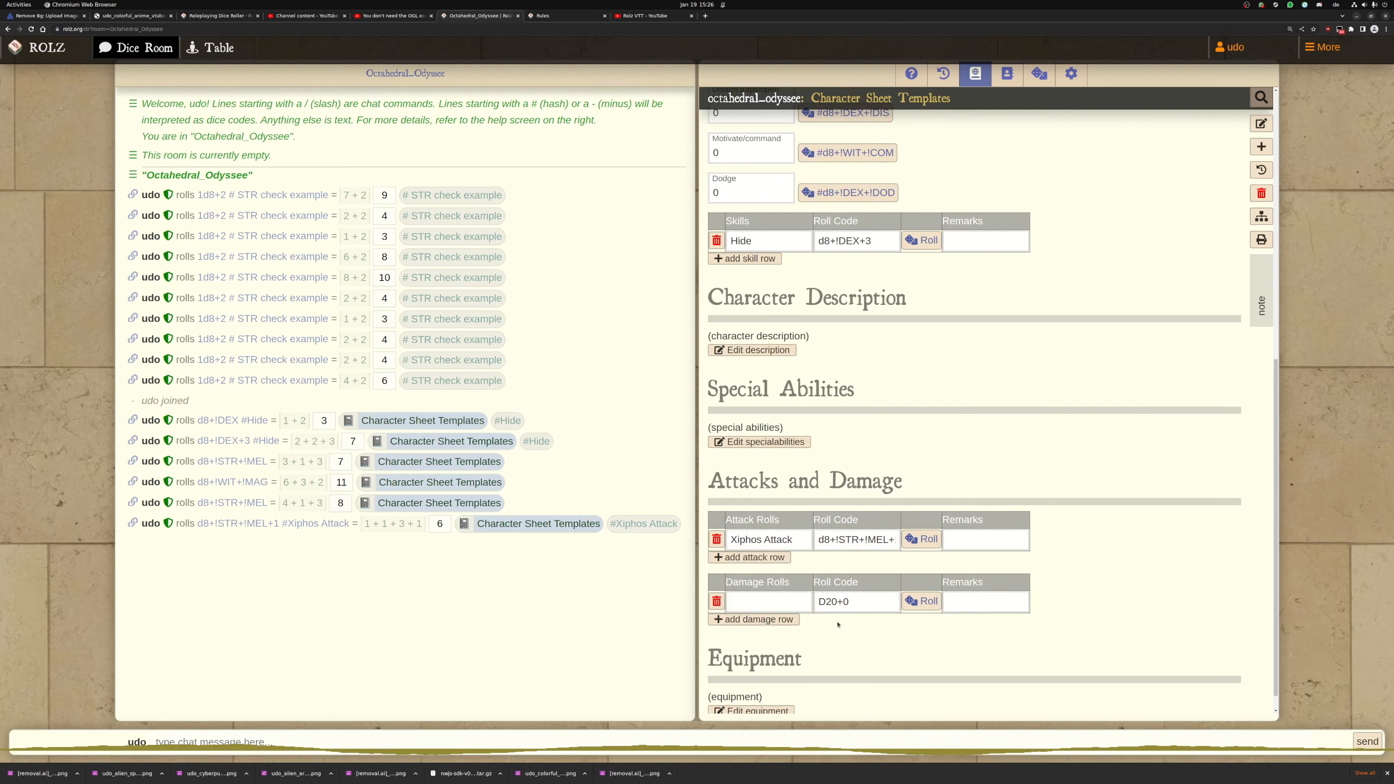
left_click(716, 601)
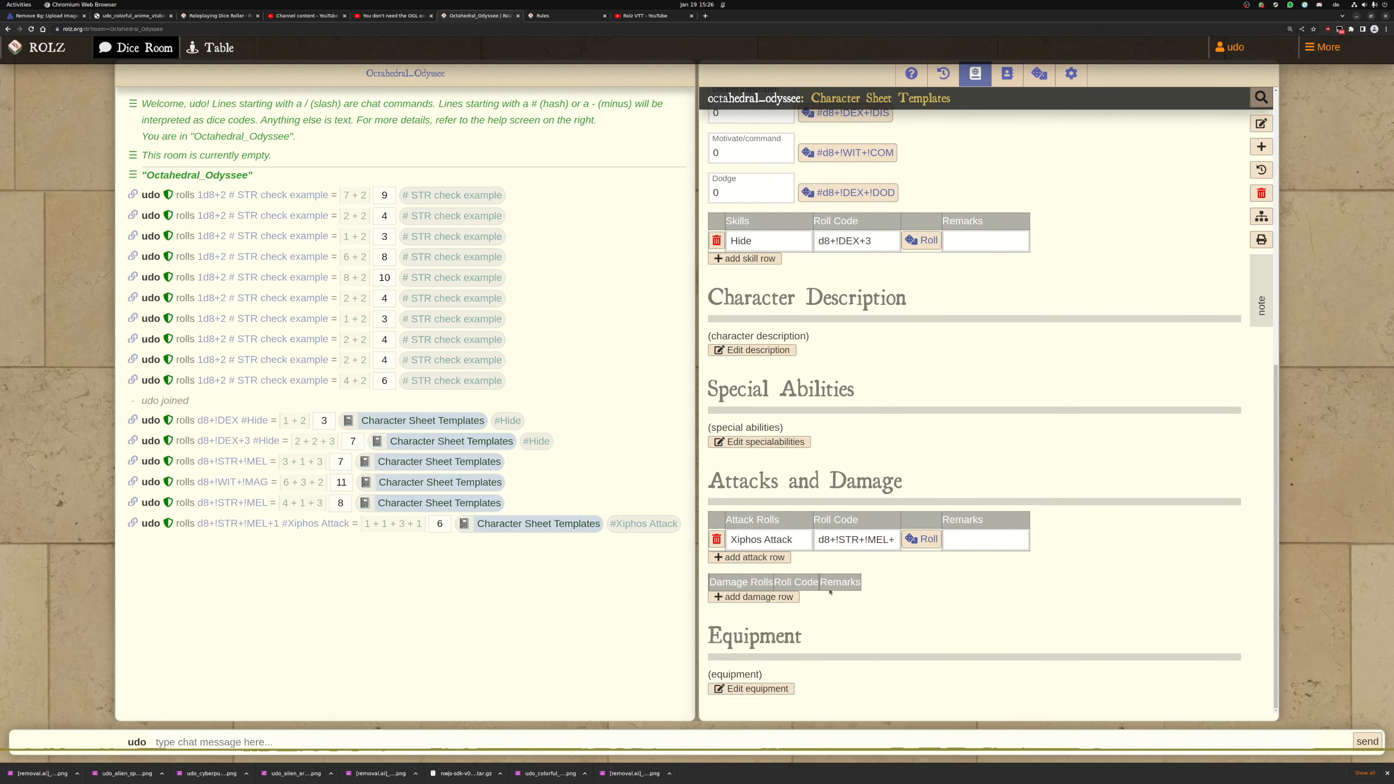
Edit the character sheet template to remove the Damage Rolls skills block, and save the page
left_click(1261, 123)
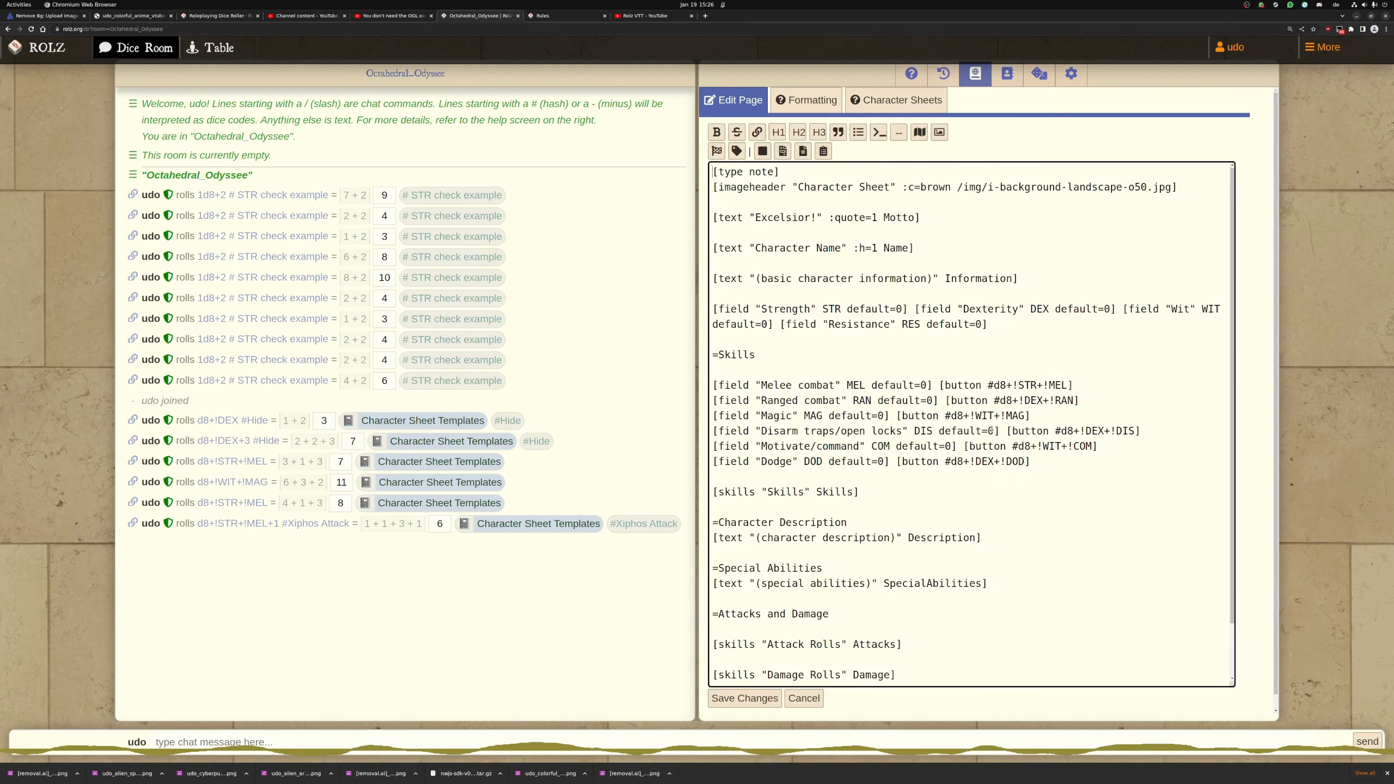
scroll(991, 432, "down", 2)
scroll(990, 432, "down", 1)
left_click(897, 600)
left_click_drag(900, 600, 906, 572)
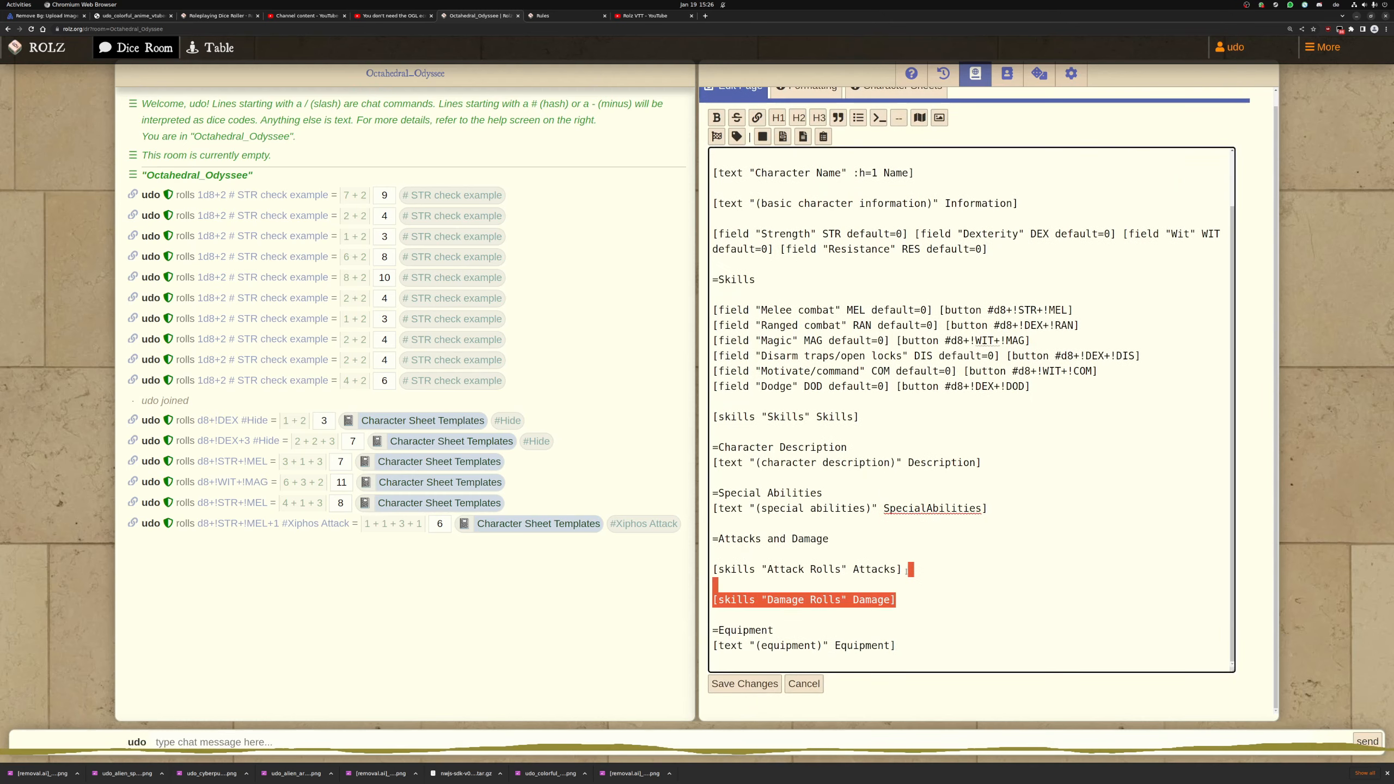
key("BackSpace")
left_click(744, 683)
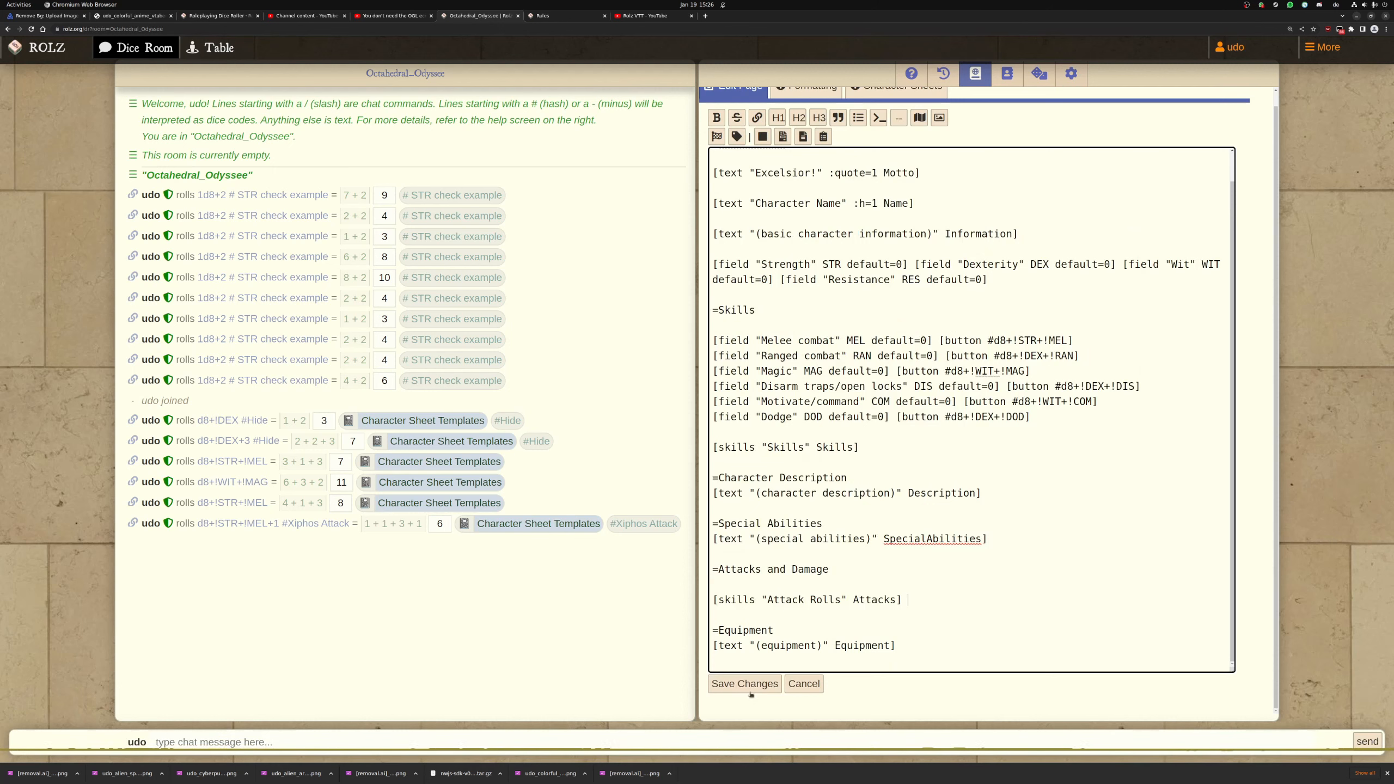
Add a wiki link to Odysseus under the Characters heading of the Index page
scroll(980, 566, "down", 8)
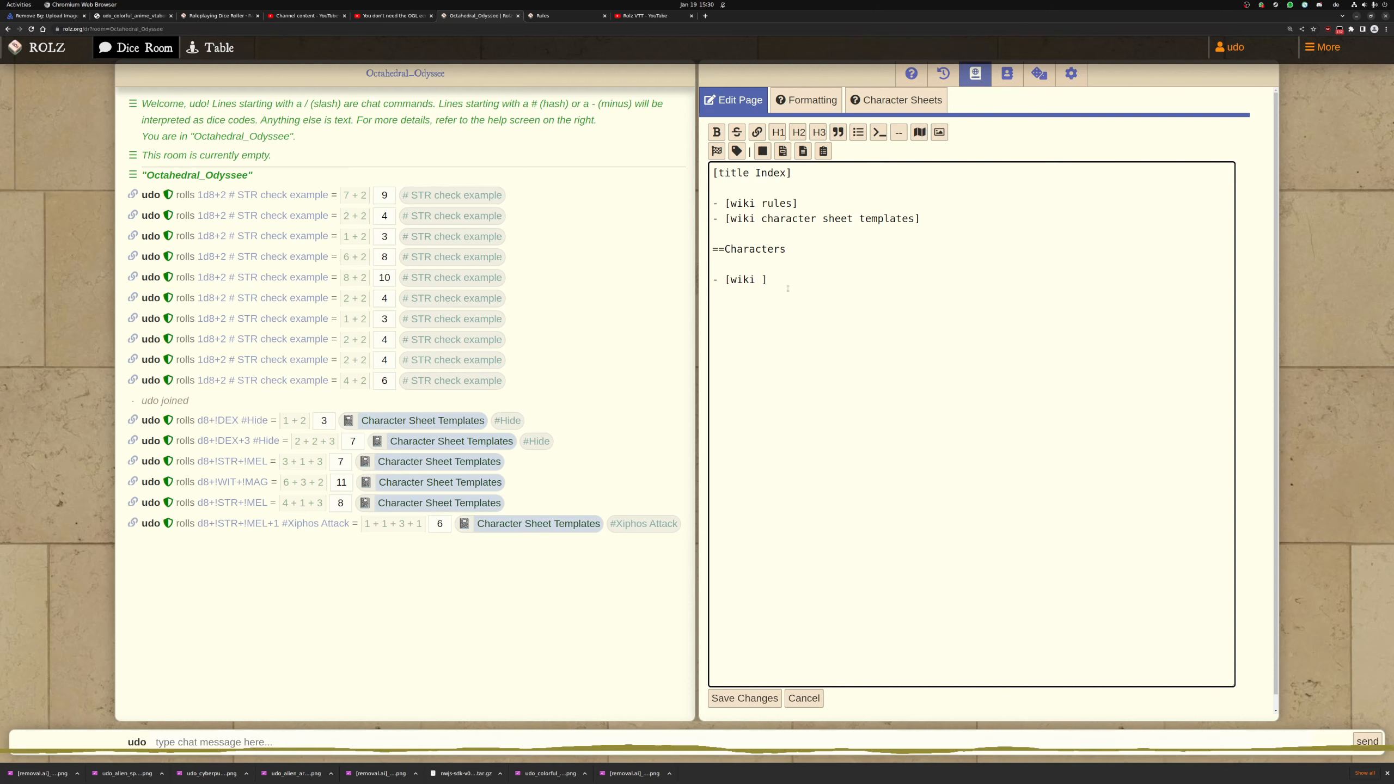
type("0")
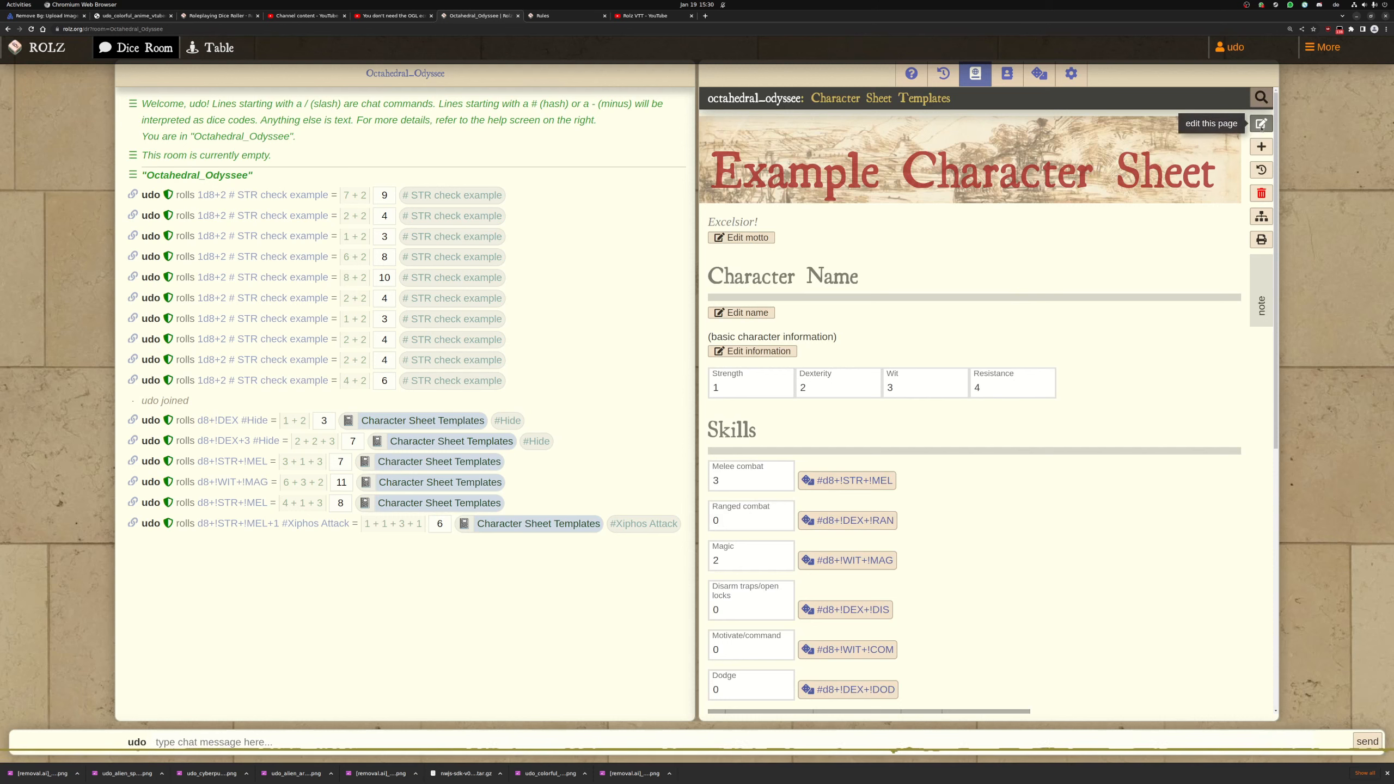
Copy the entire source of the Character Sheet Templates page without changing it, and return to the Index page
left_click(1263, 101)
key("ctrl+a")
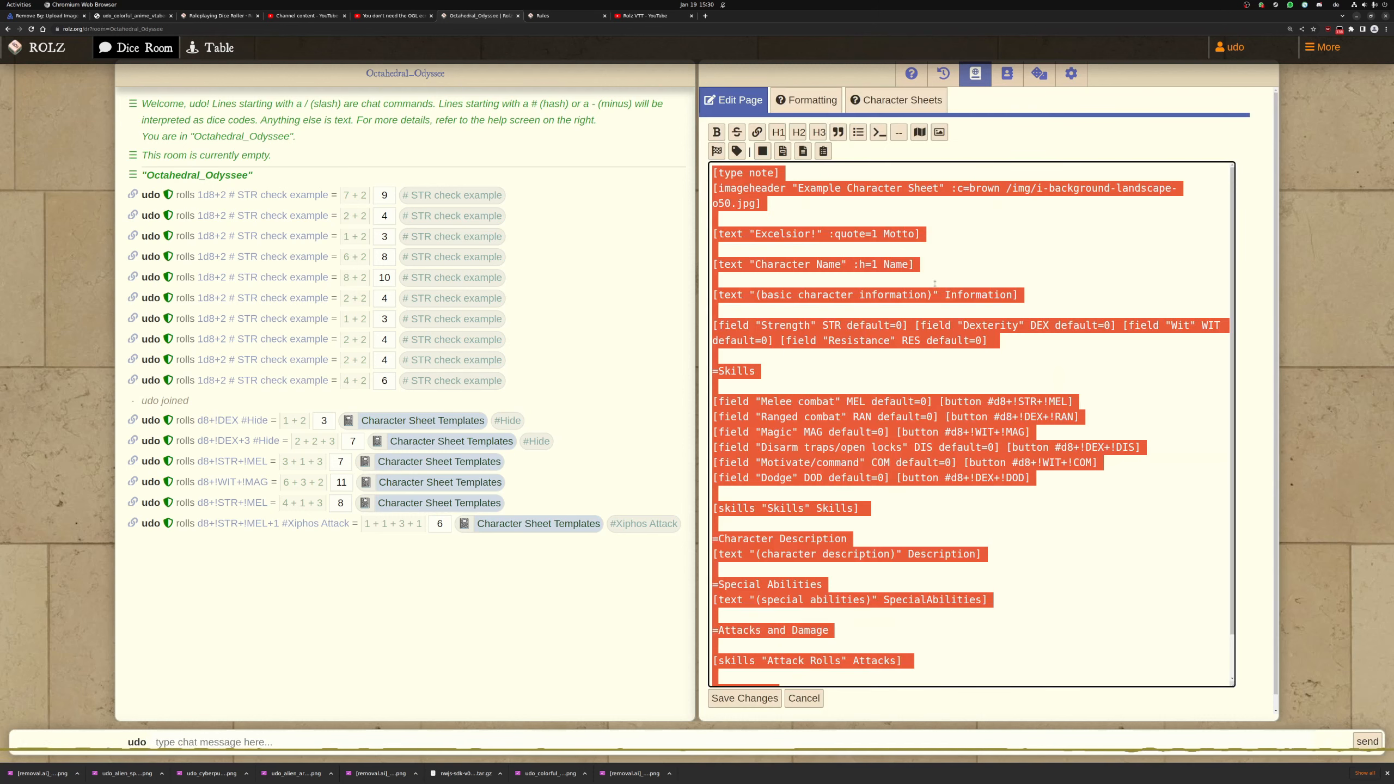
left_click(804, 699)
left_click(723, 100)
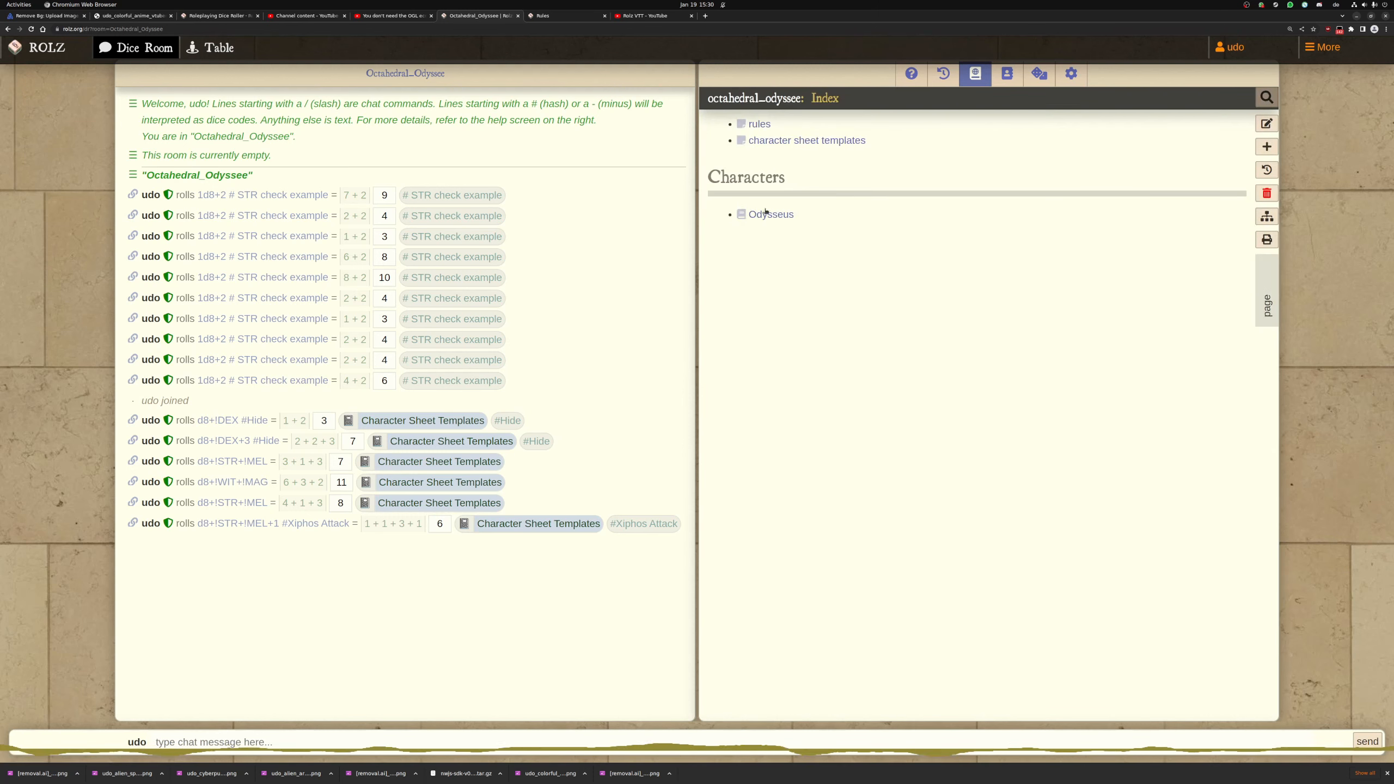
Create the Odysseus page from its Index link, replacing the placeholder text with the copied template source, and save it
left_click(755, 211)
left_click(1266, 124)
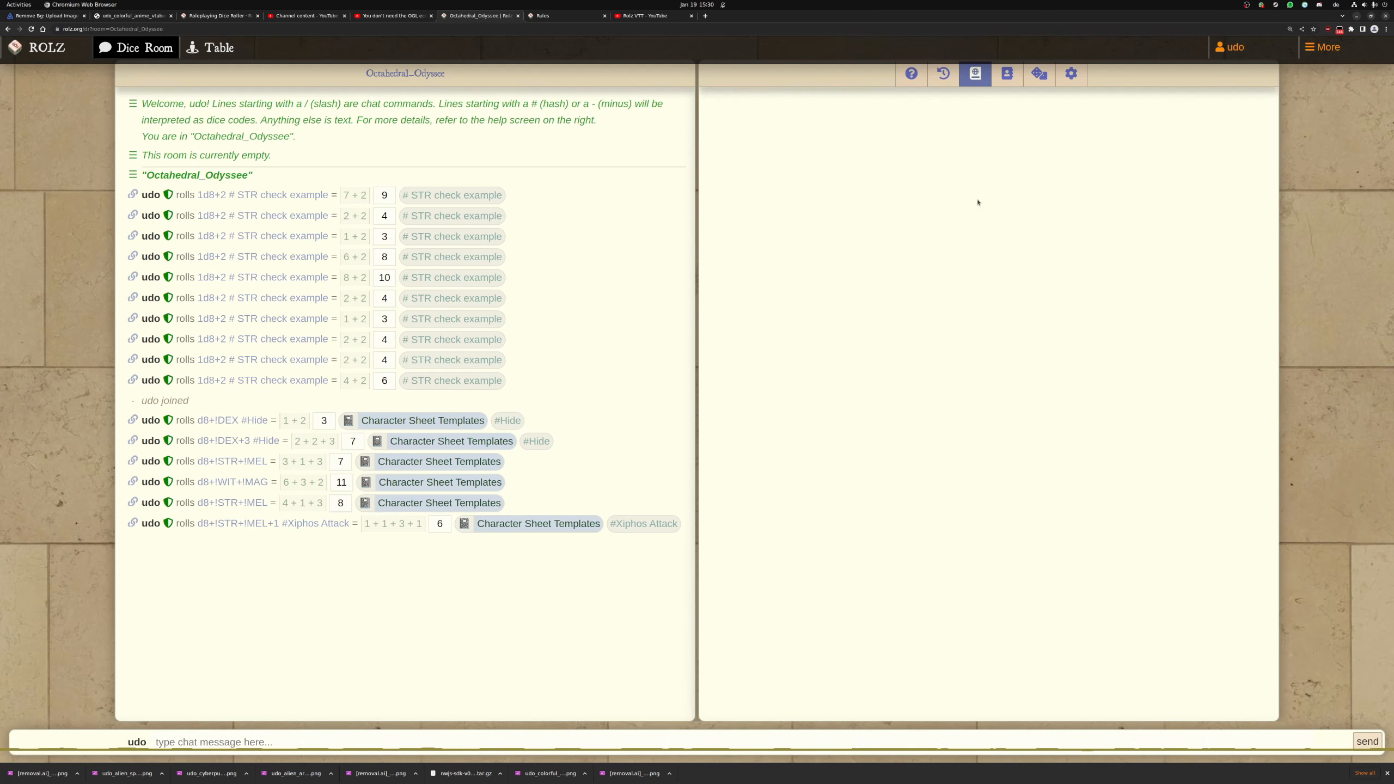
key("ctrl+a")
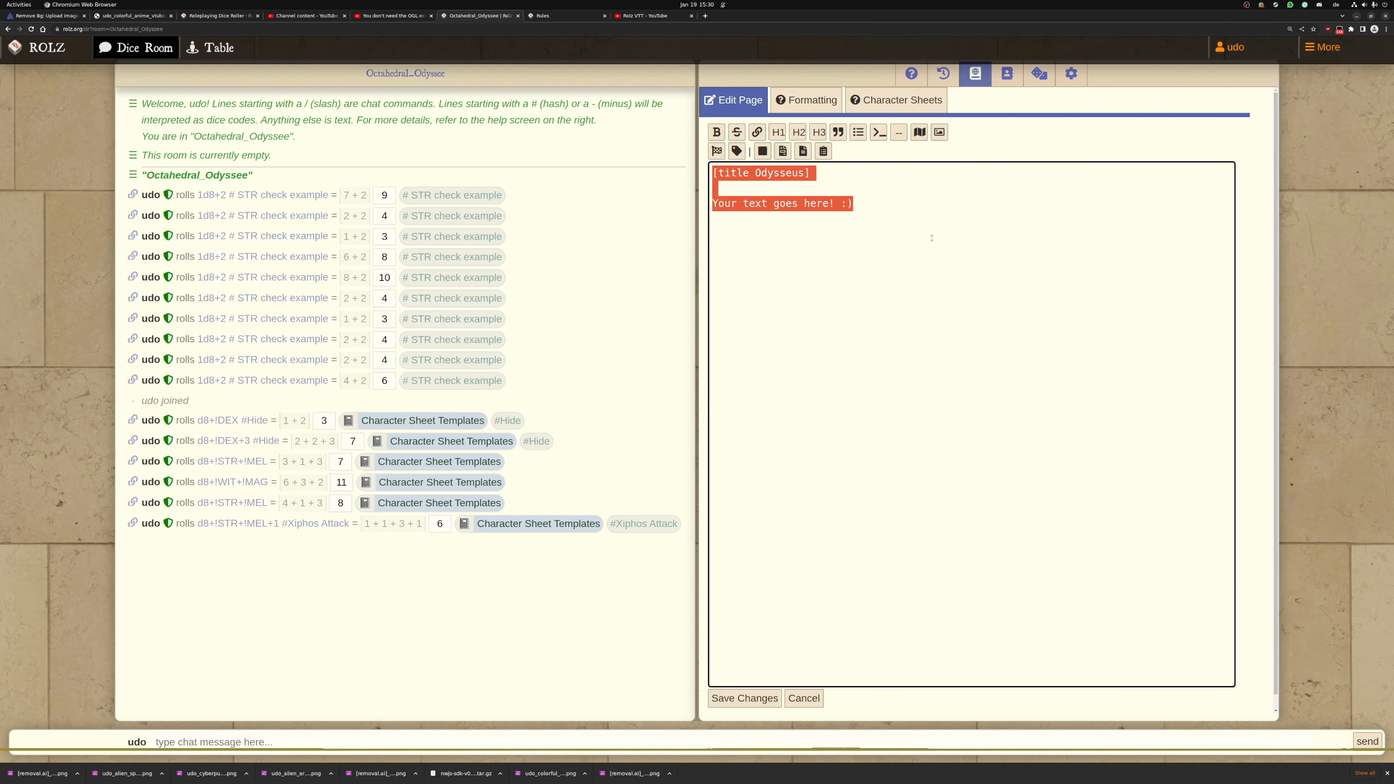
left_click(876, 205)
left_click(745, 698)
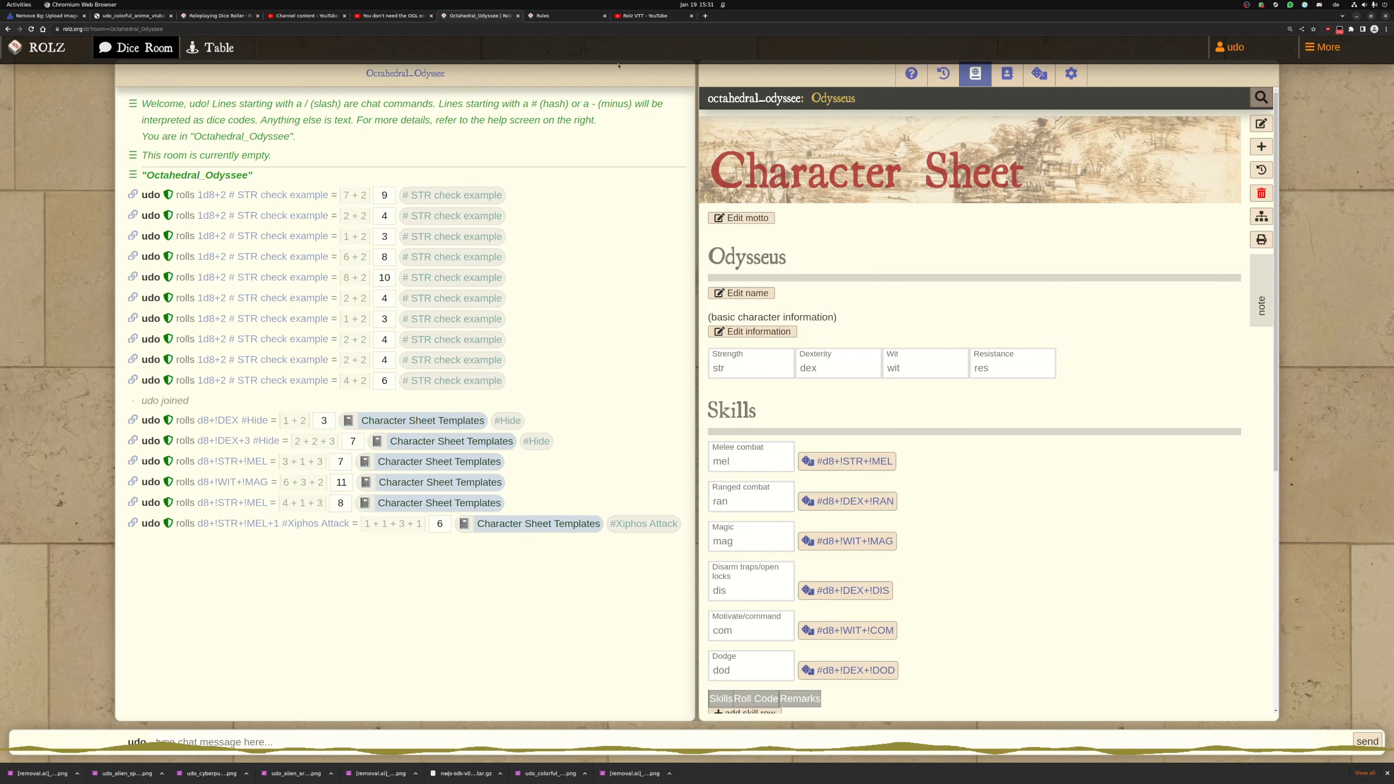
Set Odysseus's attributes to Strength 3, Dexterity 1, Wit 1 and Resistance 3
left_click(738, 368)
type("2")
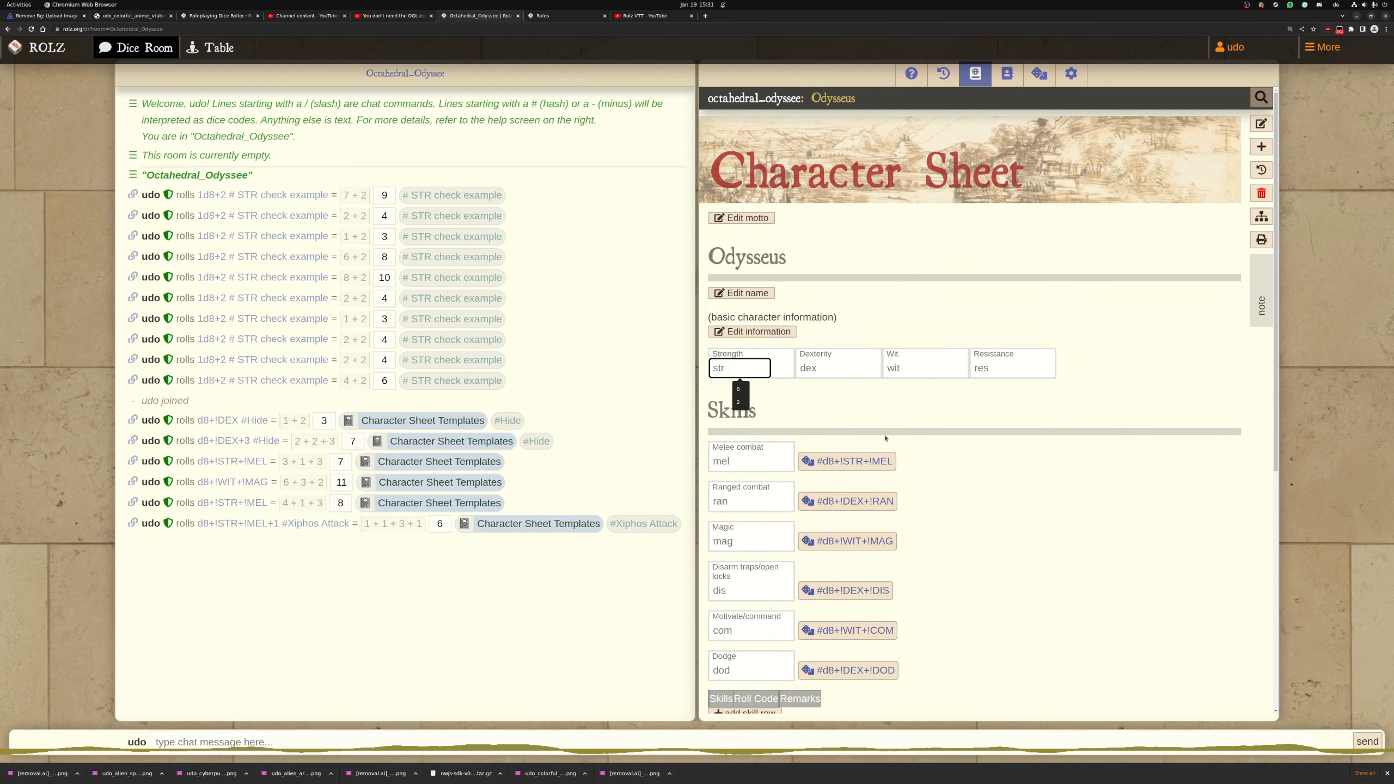
key("Tab")
type("1")
key("Tab")
type("1")
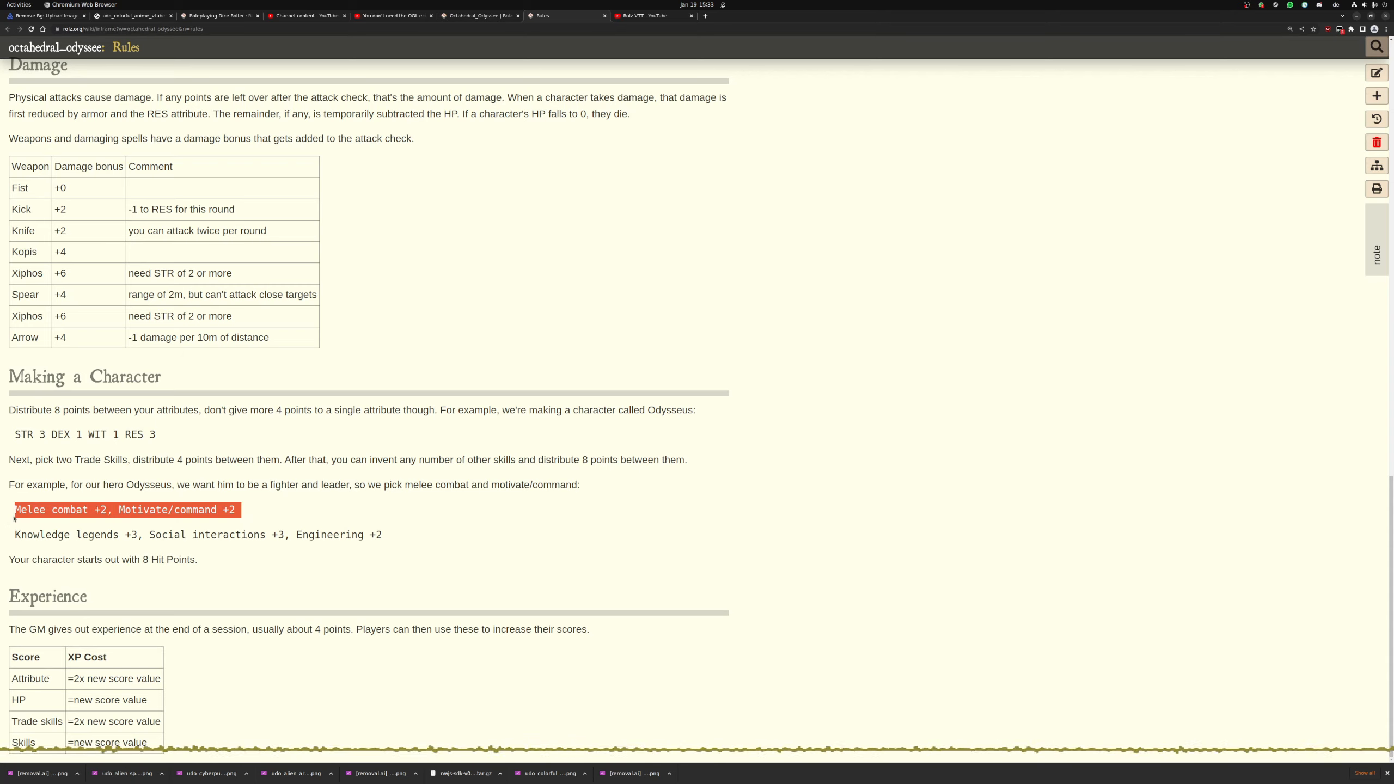
Following the Rules page example, set Melee combat and Motivate/command to 2 and Ranged combat, Magic, Disarm traps/open locks and Dodge to 0
left_click(140, 514)
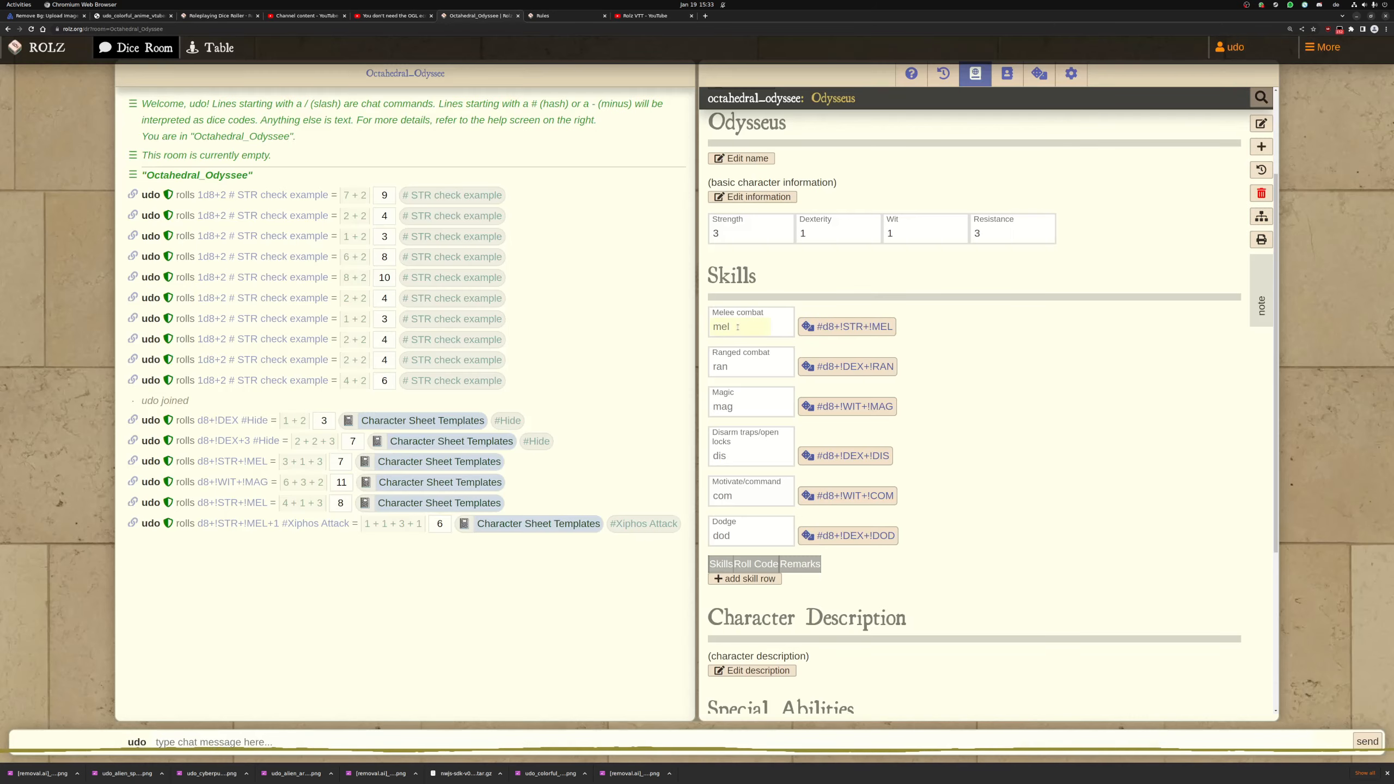
left_click(737, 326)
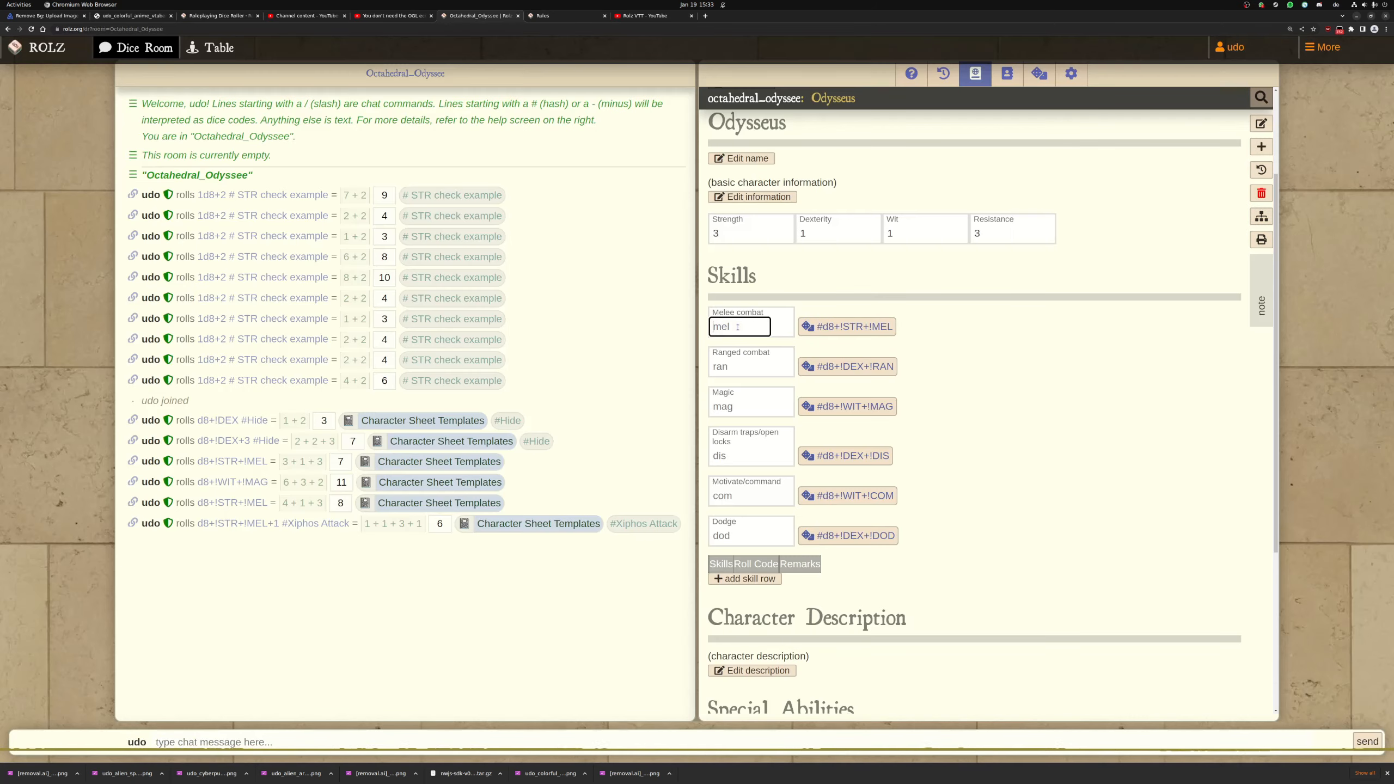
type("2")
left_click(743, 367)
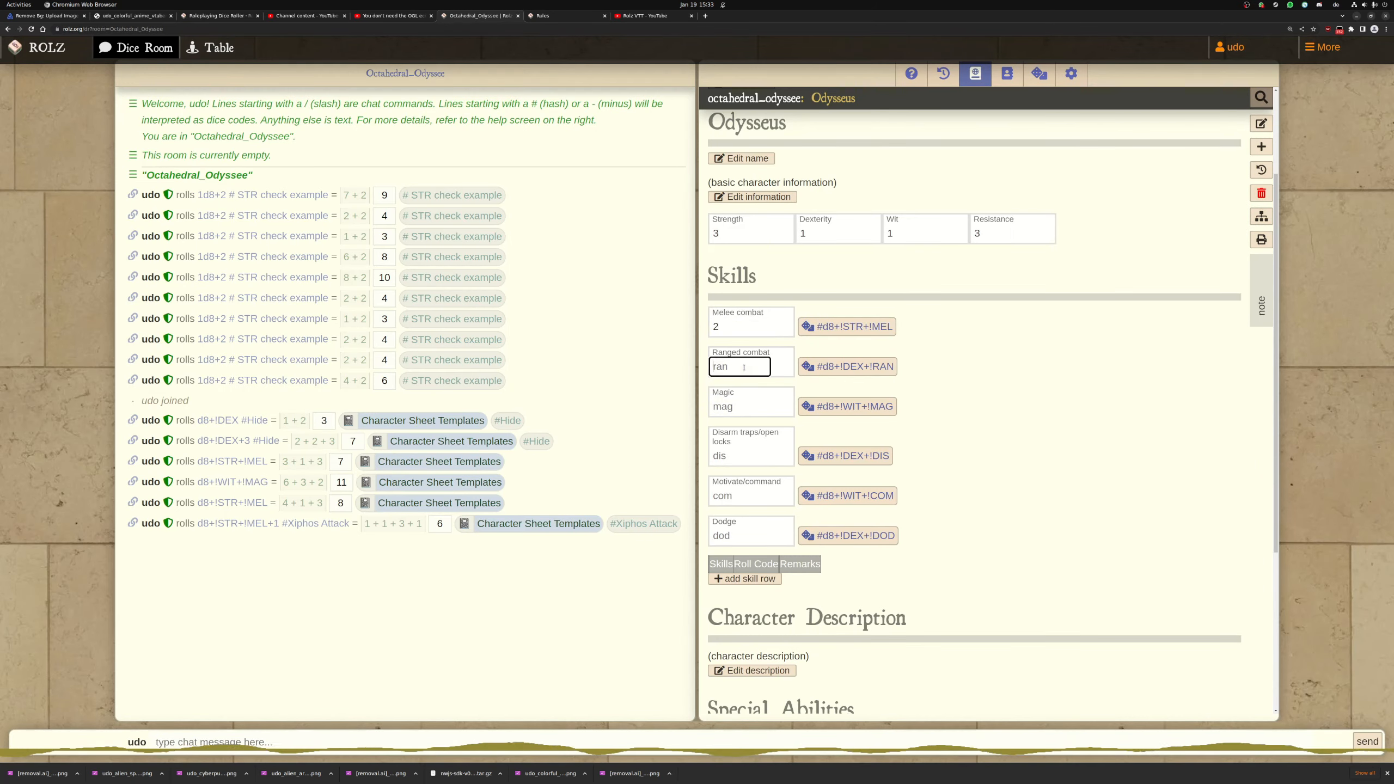
type("0")
left_click(737, 407)
type("0")
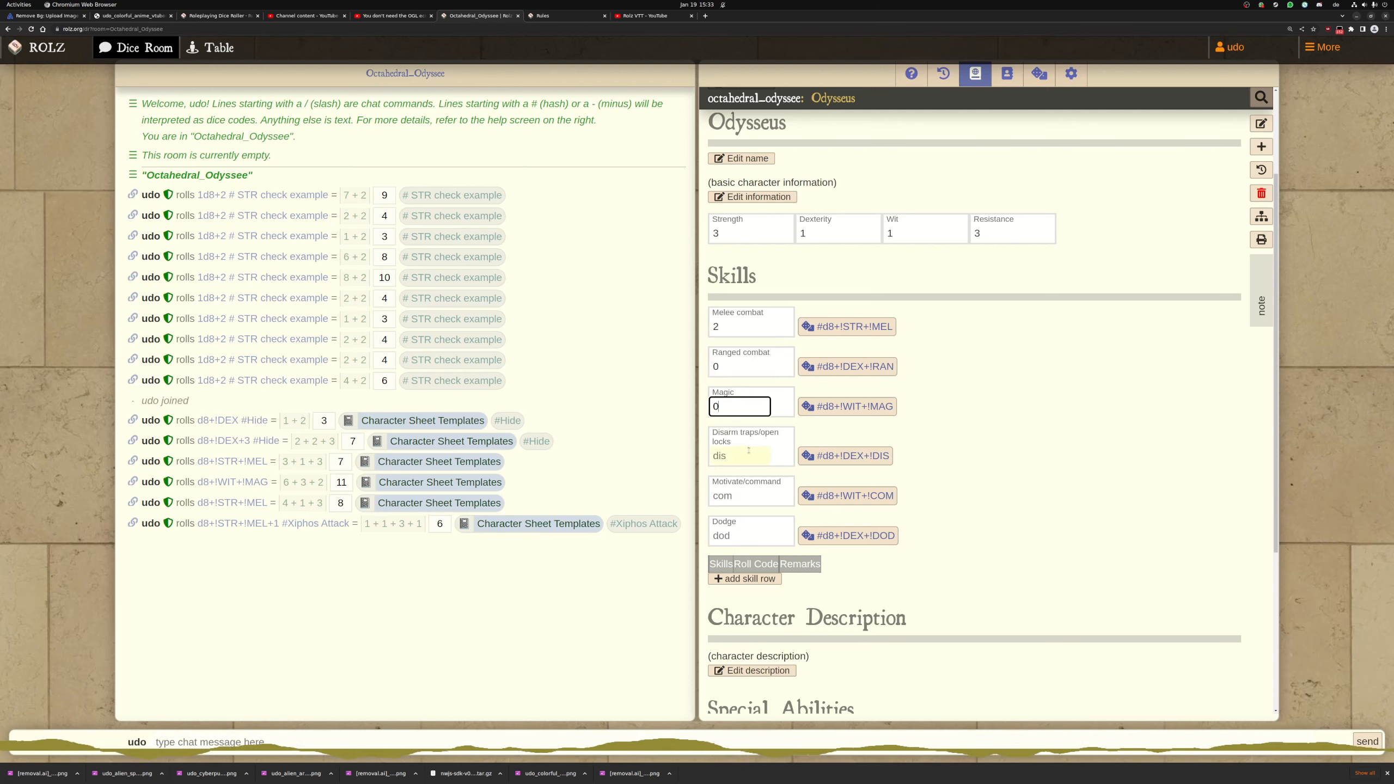
left_click(743, 460)
type("0")
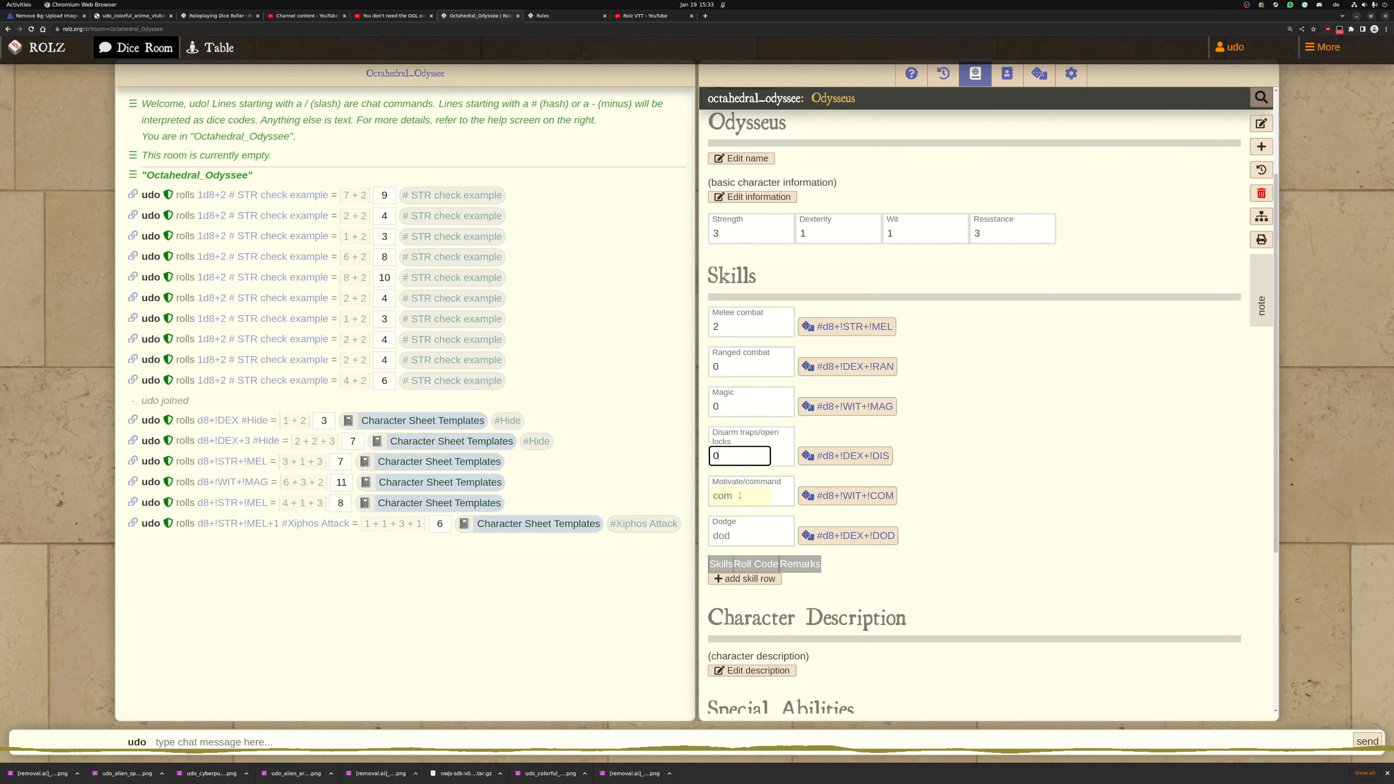
left_click(739, 496)
type("2")
left_click(741, 535)
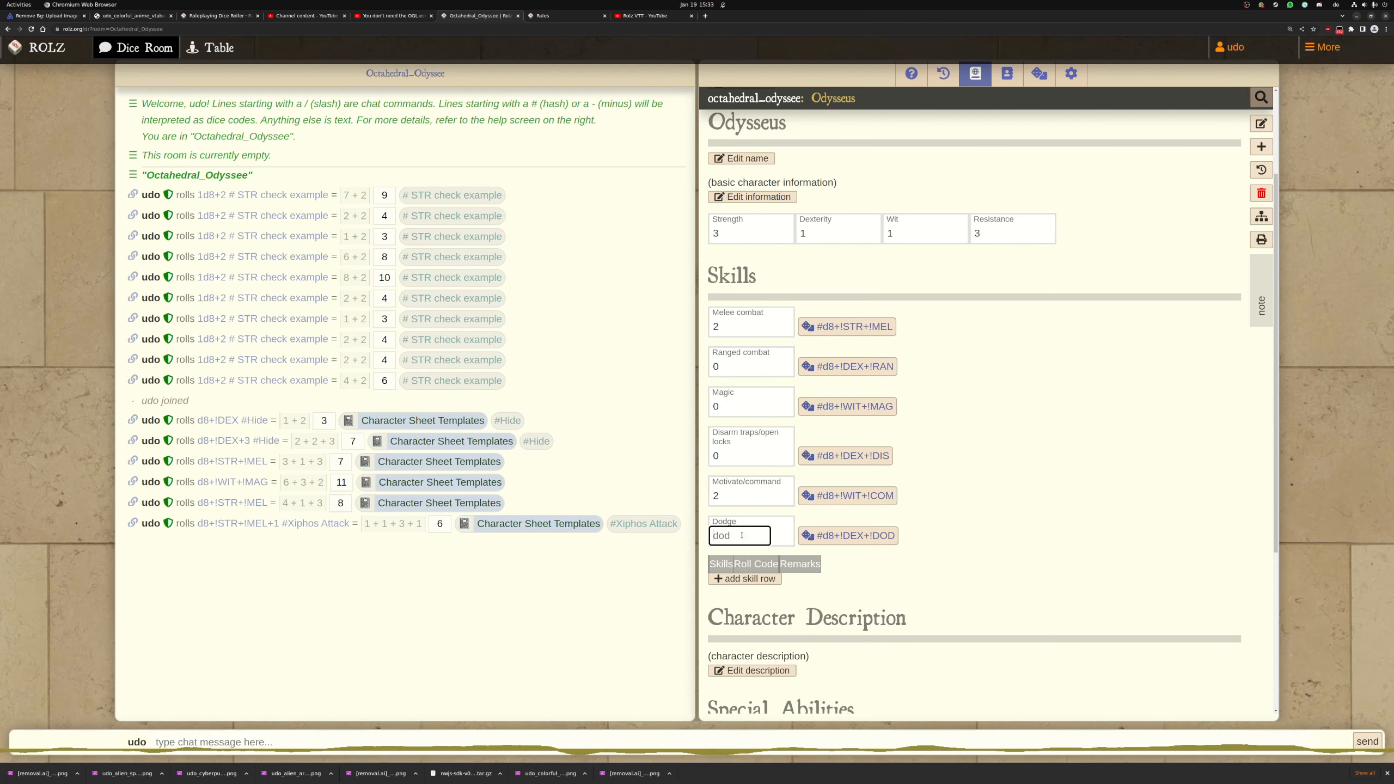
type("0")
left_click(981, 559)
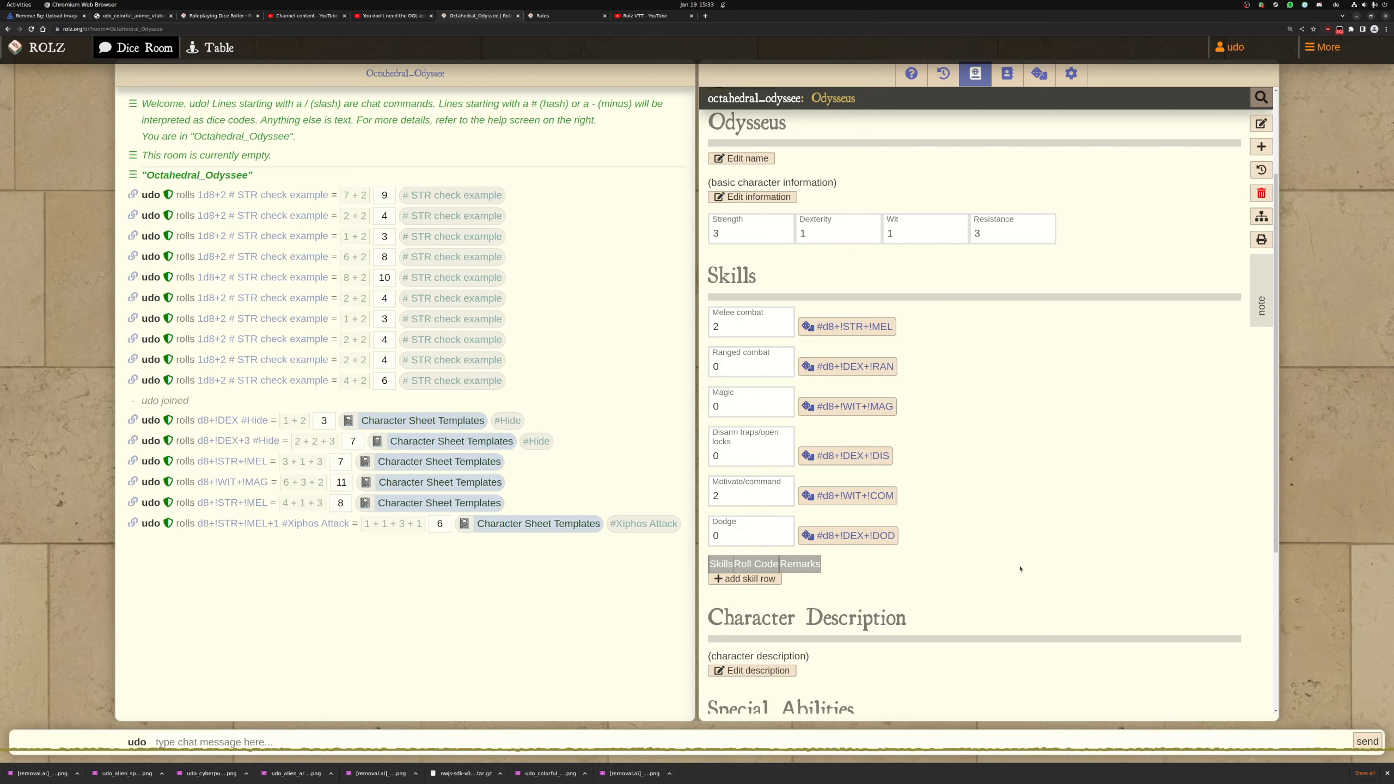
Copy the skill name Knowledge legends from the Making a Character section of the Rules page
scroll(1020, 569, "down", 4)
left_click(530, 17)
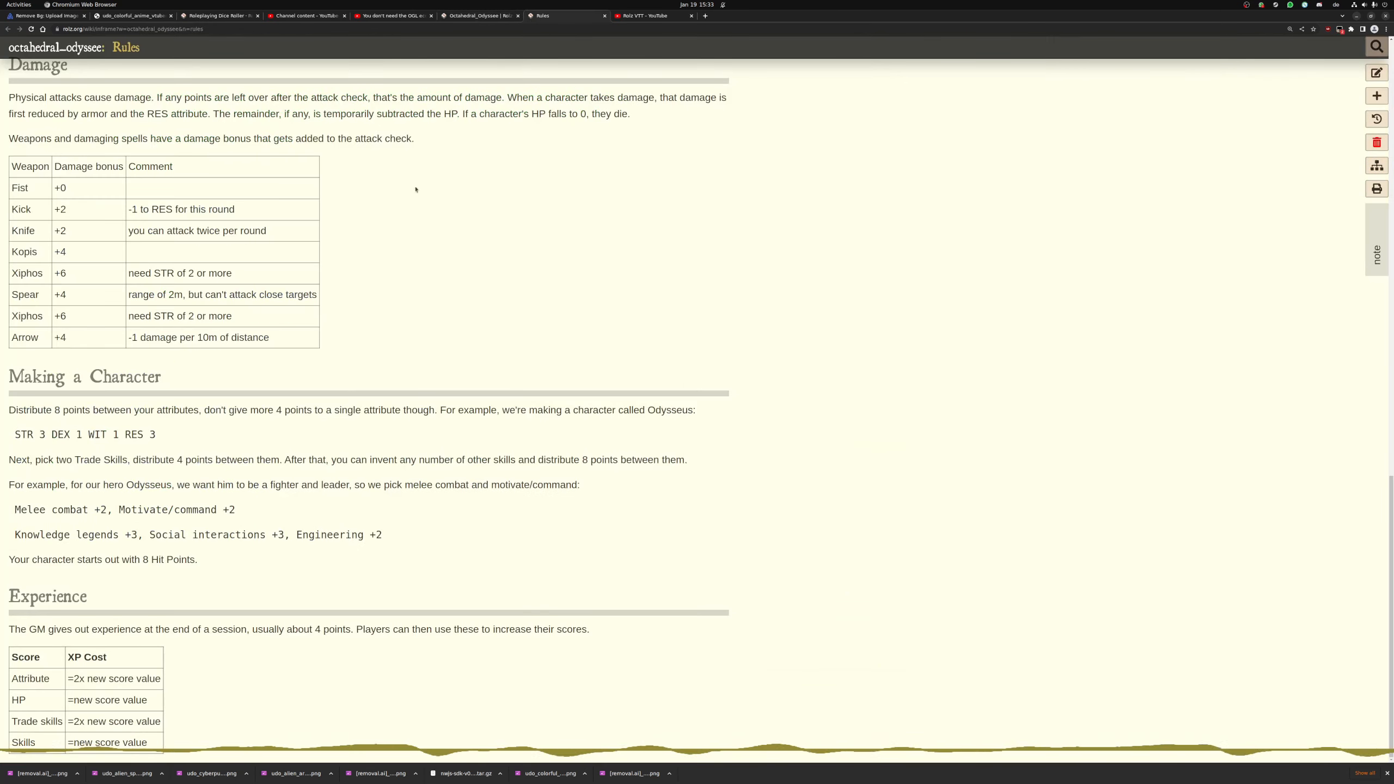
mouse_move(16, 533)
left_mouse_down()
mouse_move(136, 532)
mouse_move(13, 535)
left_mouse_up()
key("ctrl+c")
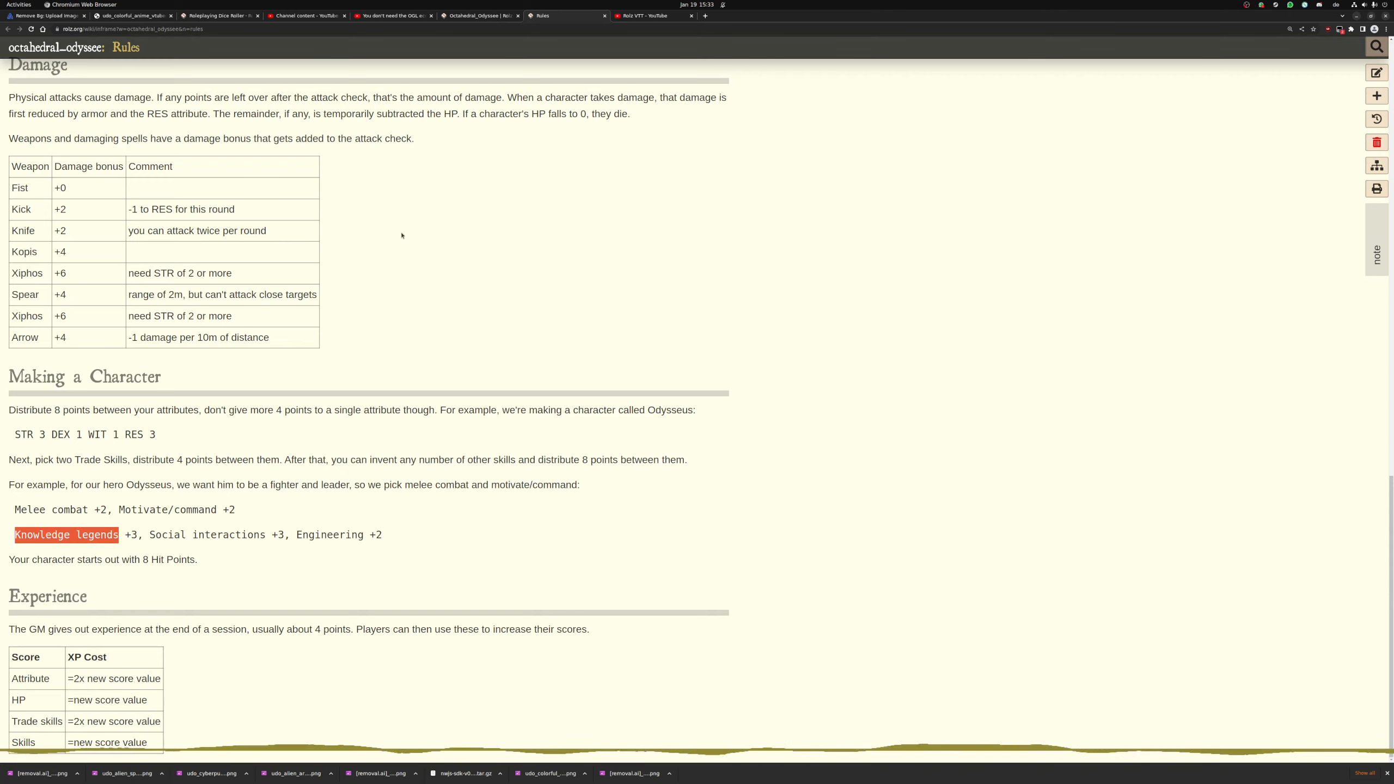
Add a skill row to the Odysseus sheet with the copied name Knowledge legends and the roll code d8+!WIT+3
left_click(477, 15)
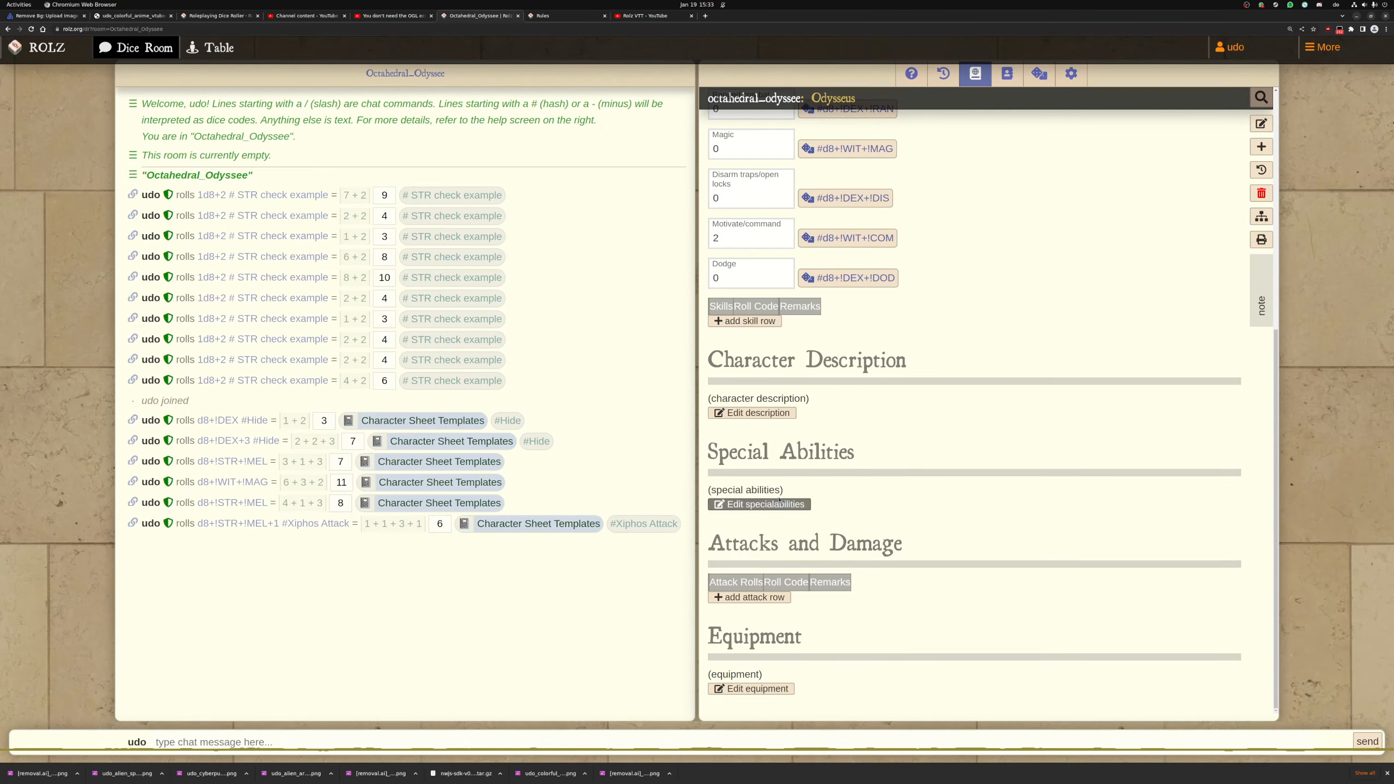
left_click(747, 321)
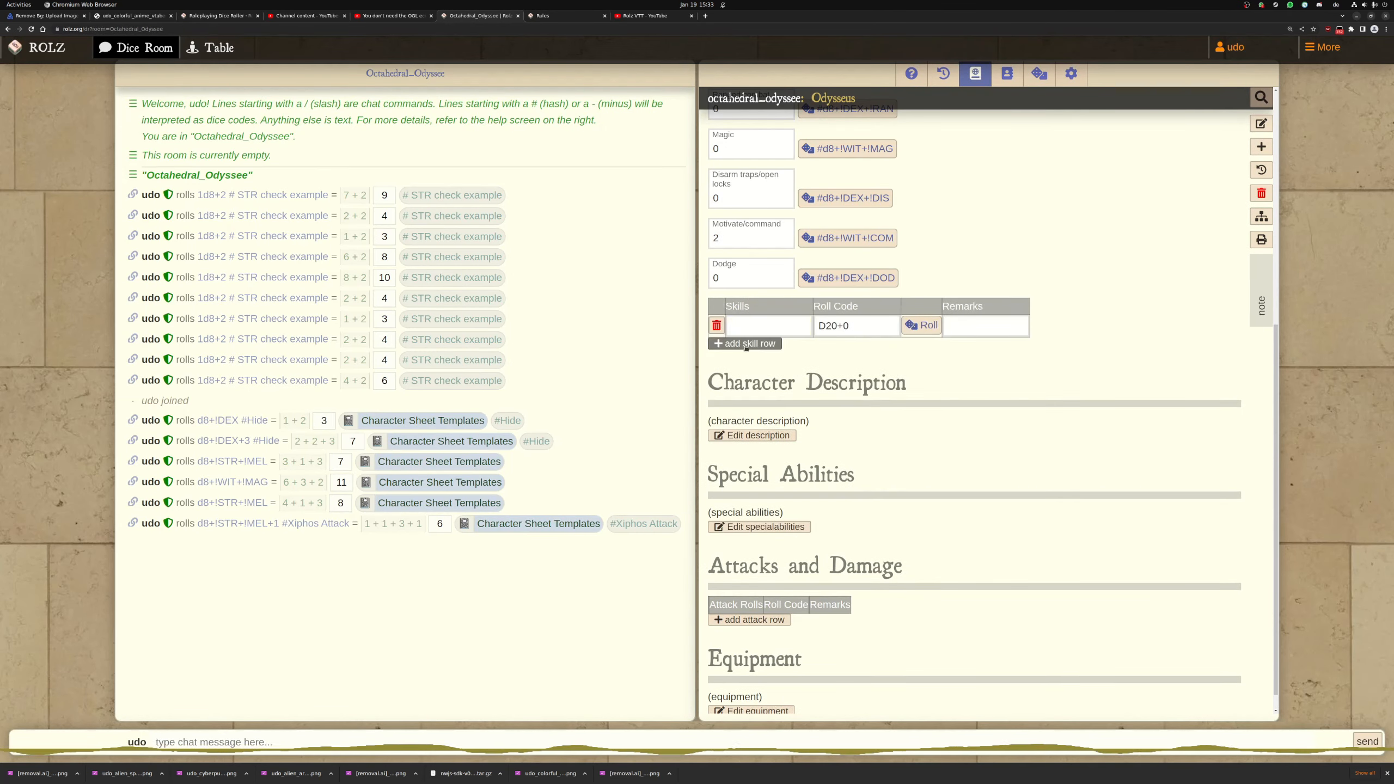
left_click(749, 321)
key("ctrl+v")
left_click_drag(854, 328, 793, 323)
type("d8+")
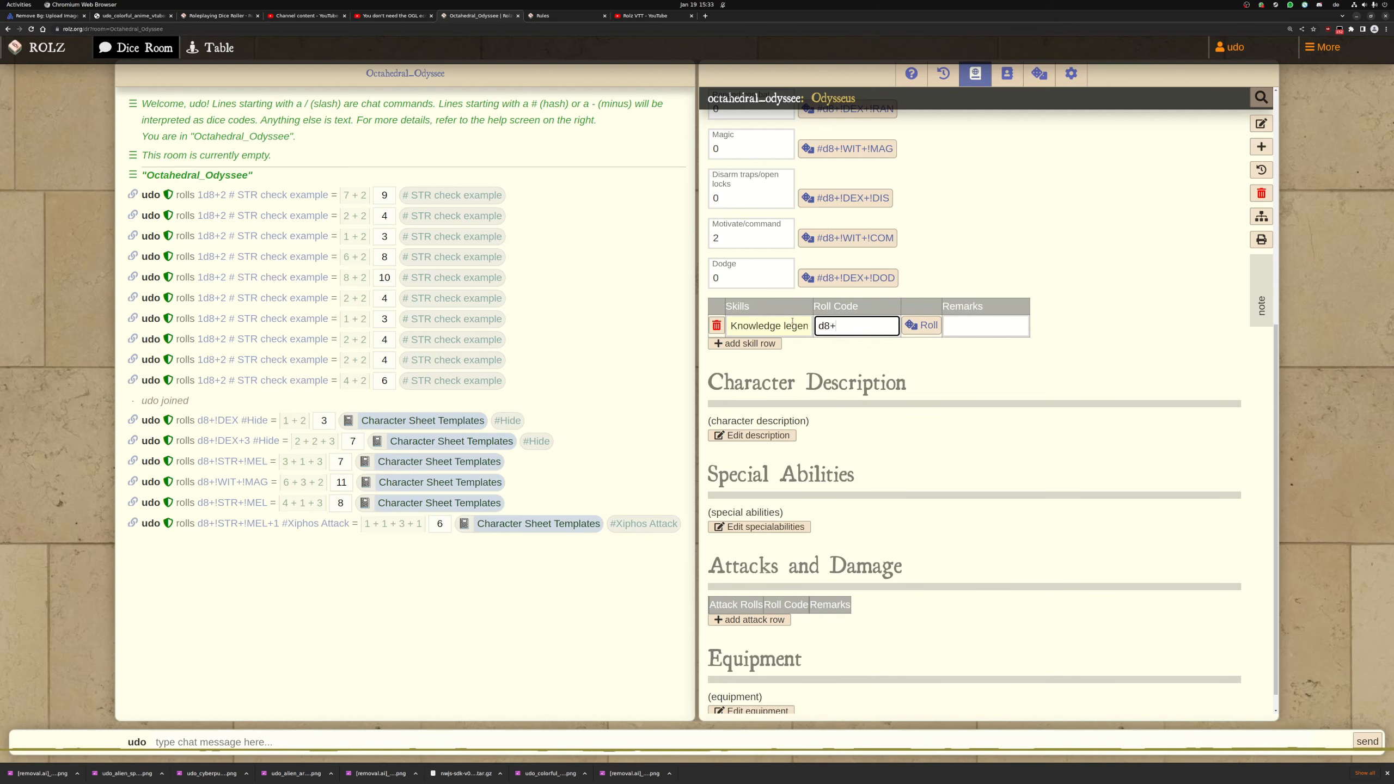
type("!")
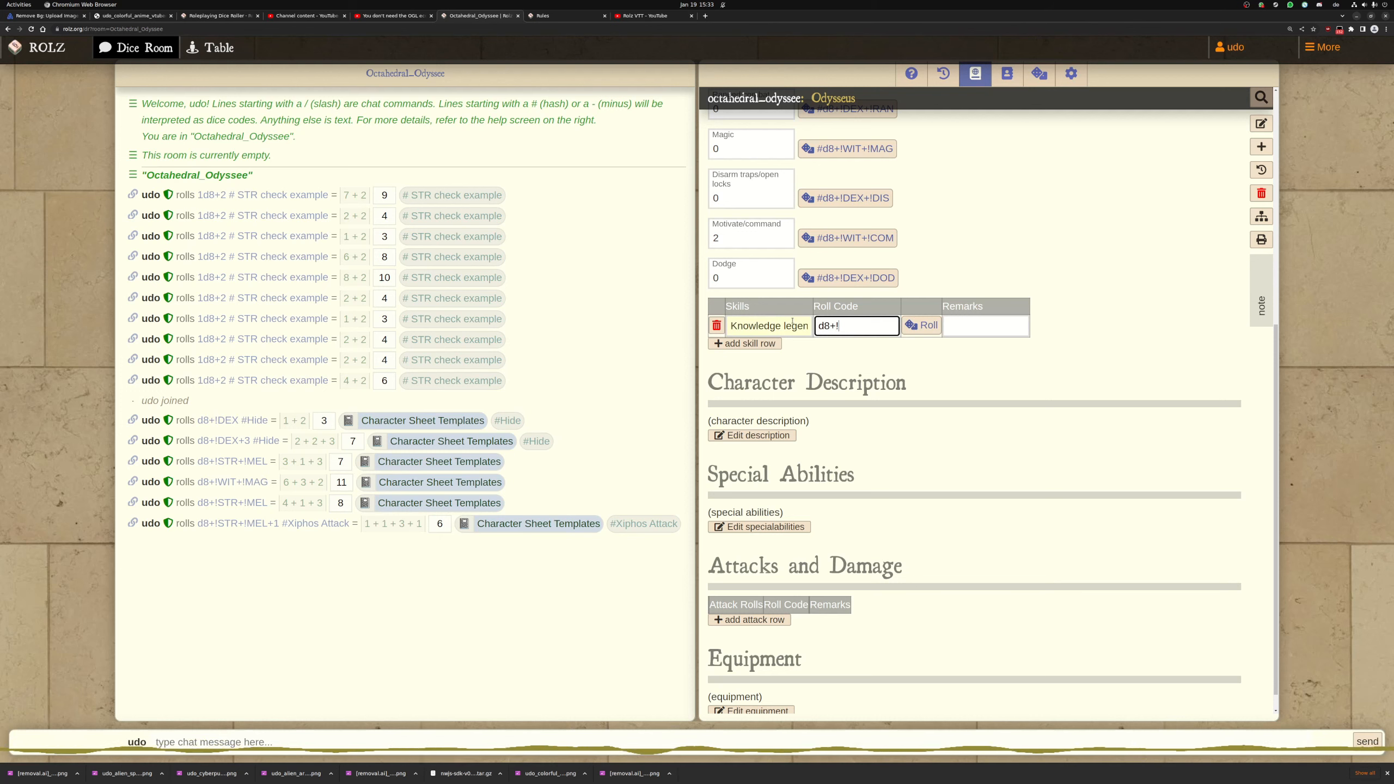
type("WIT")
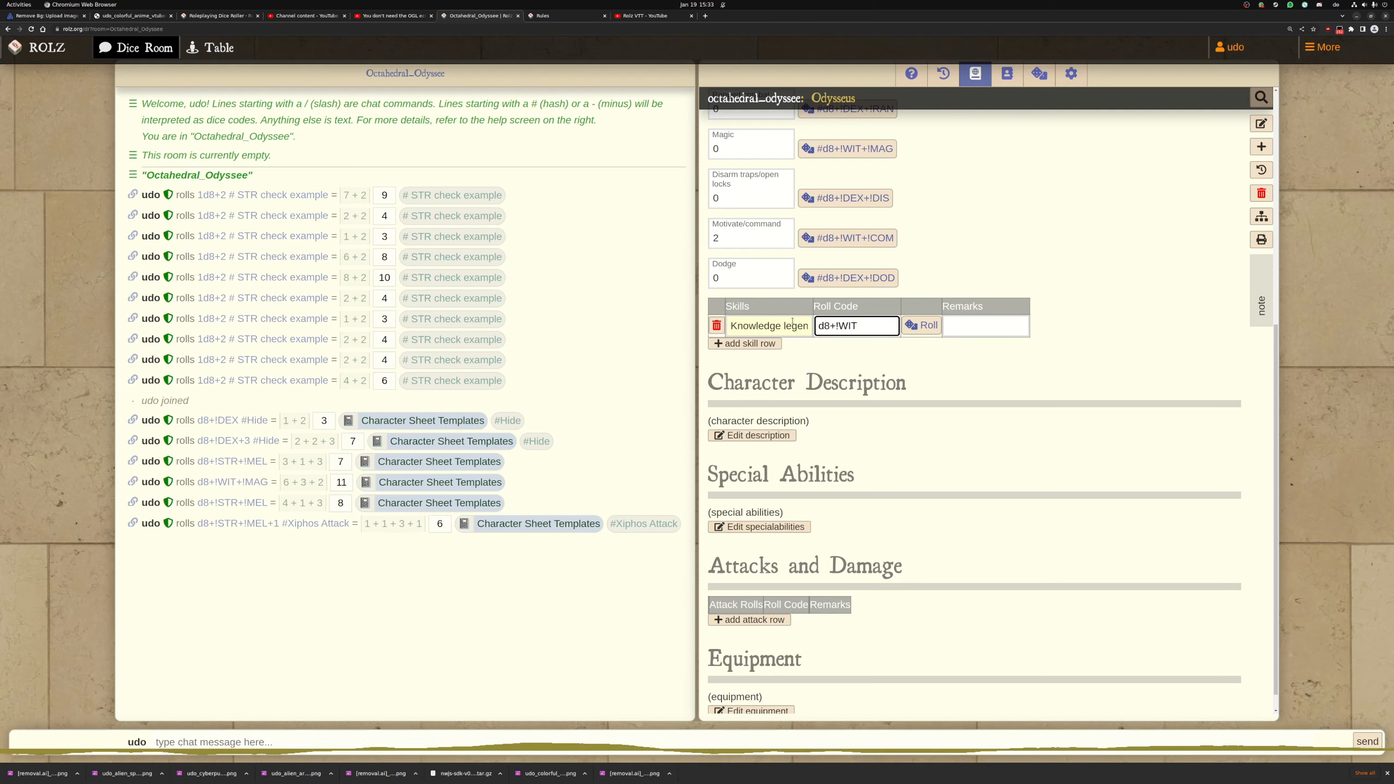
type("+3")
key("Tab")
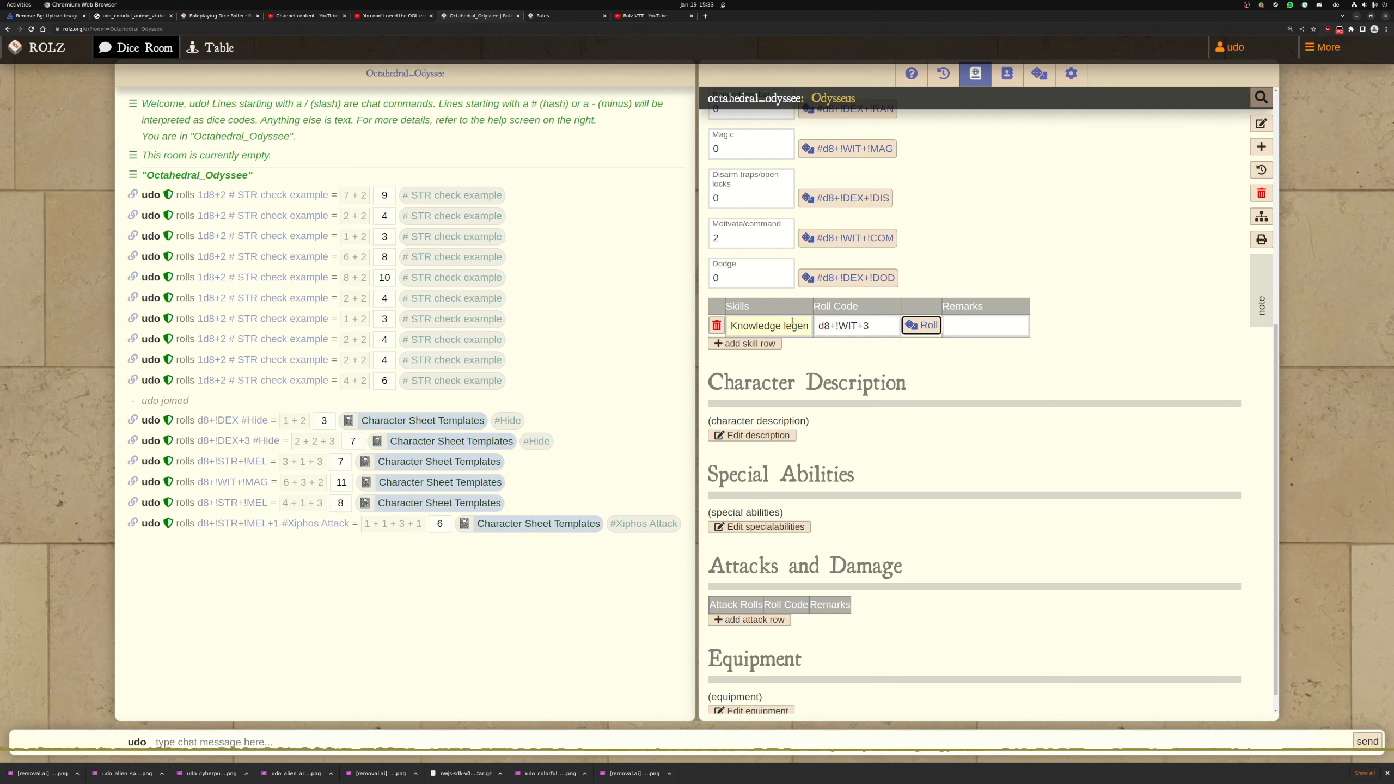
Add a second skill row and copy the skill name Social interactions from the Rules page
left_click(762, 346)
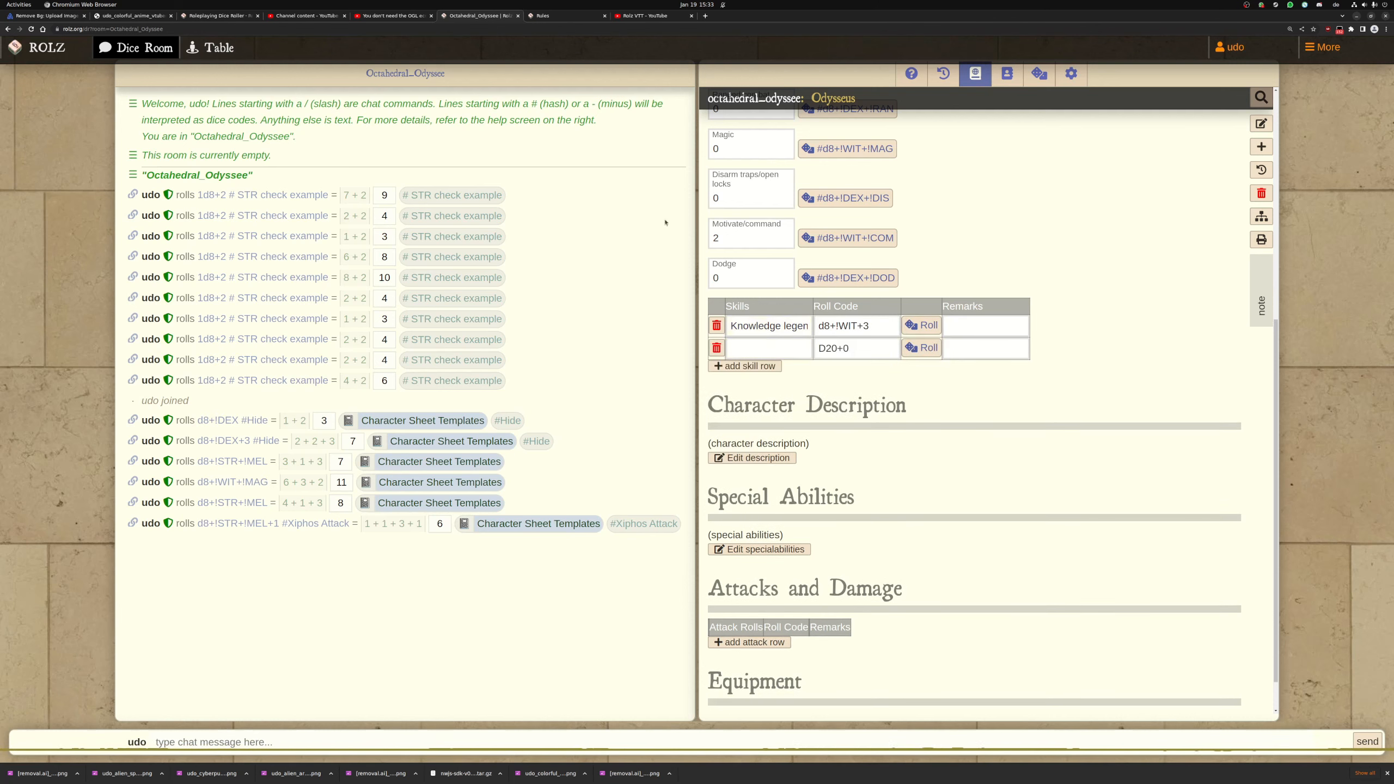
left_click(553, 16)
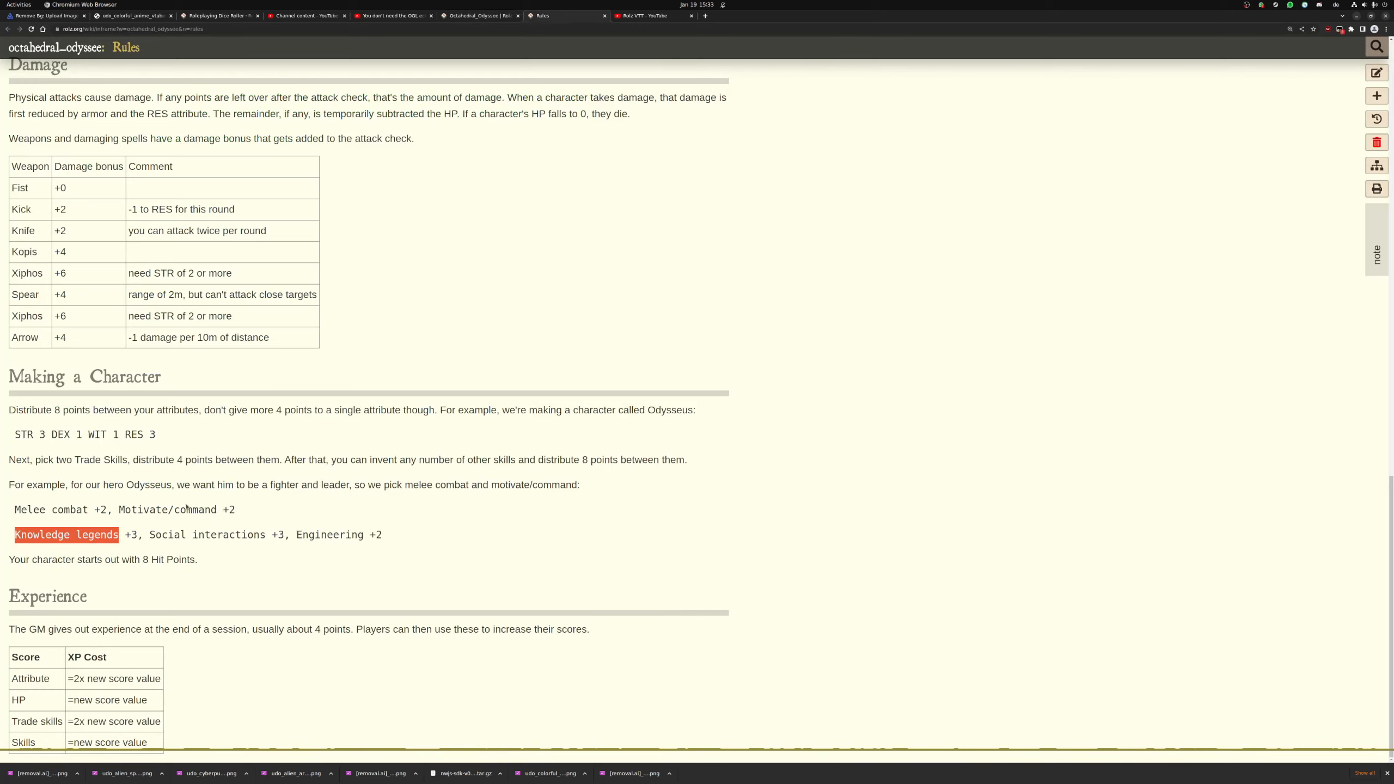
left_click_drag(150, 534, 266, 534)
key("ctrl+c")
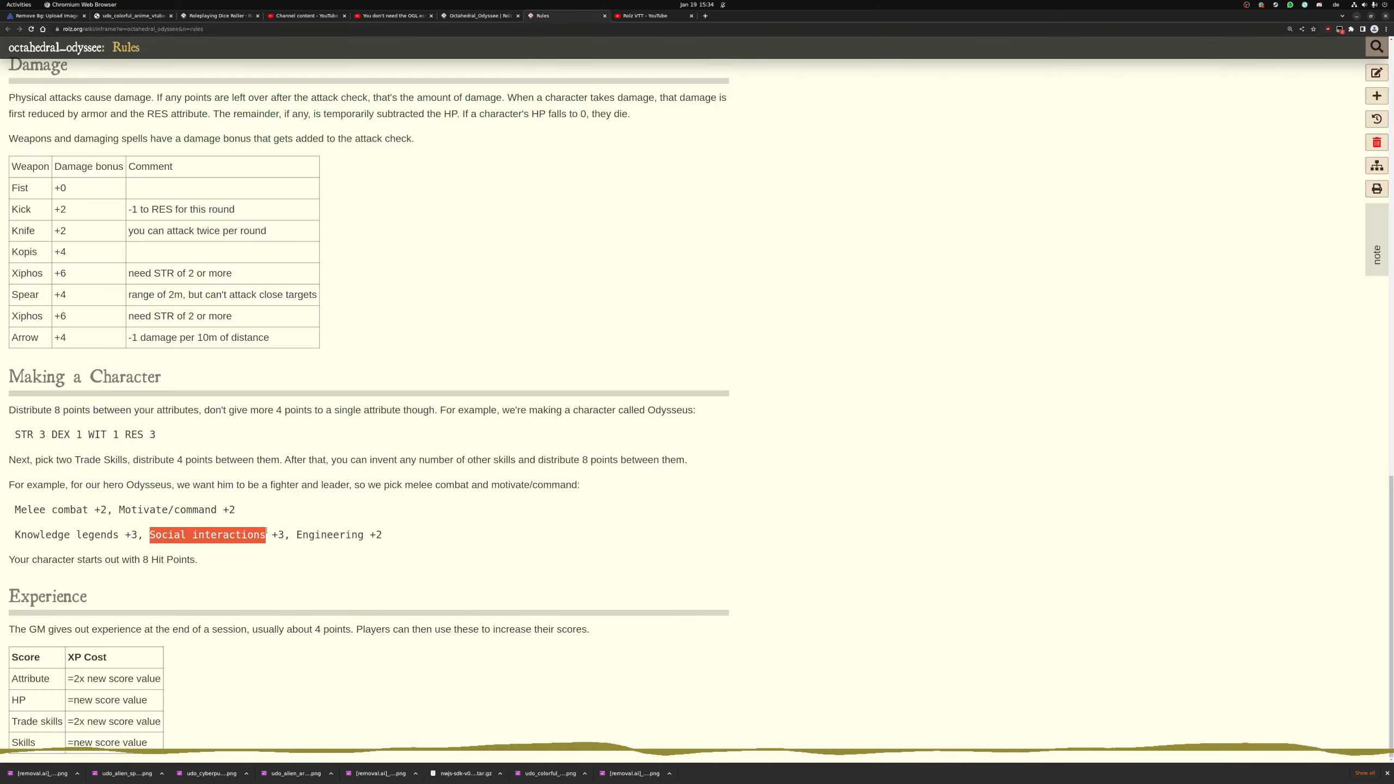
Fill the second skill row of the Odysseus sheet with Social interactions and the roll code d8+!WIT+2
left_click(481, 16)
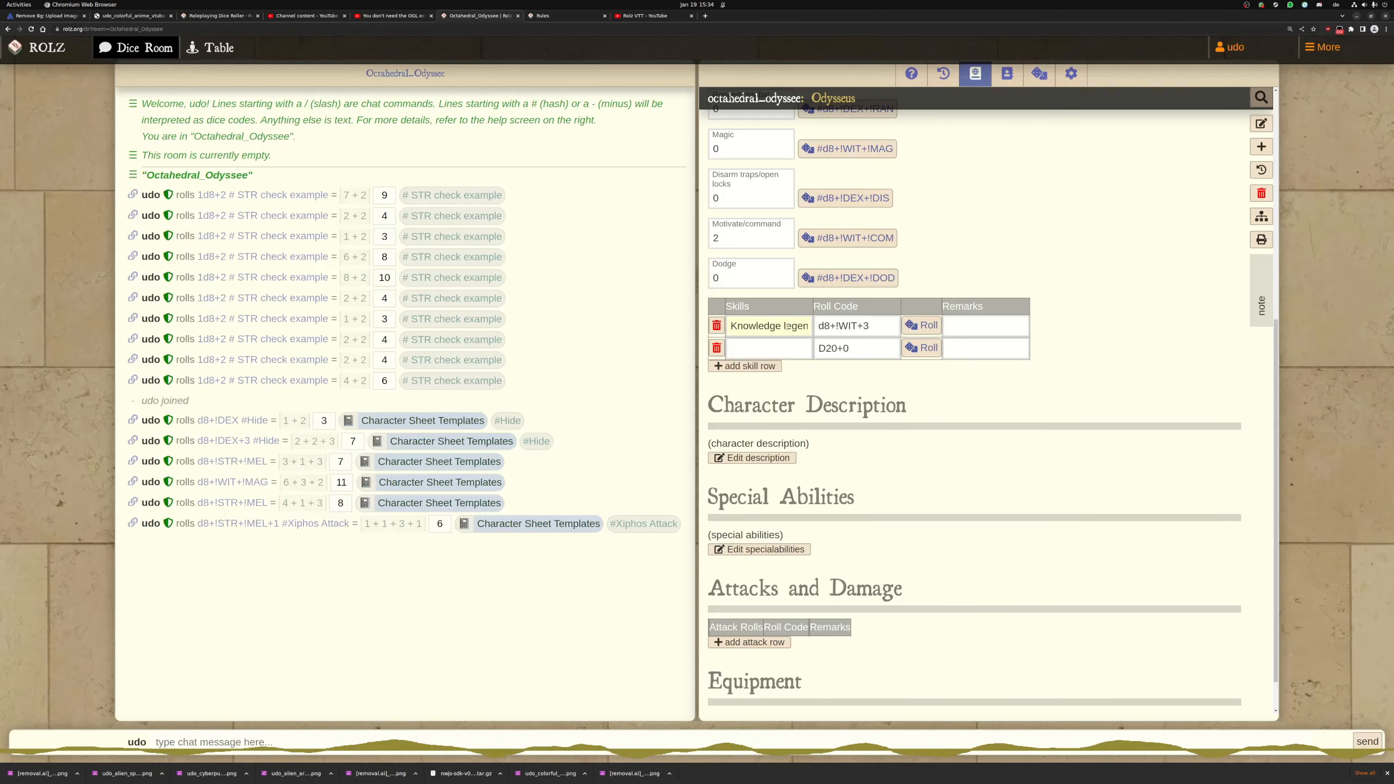
left_click(779, 349)
key("ctrl+v")
left_click(853, 350)
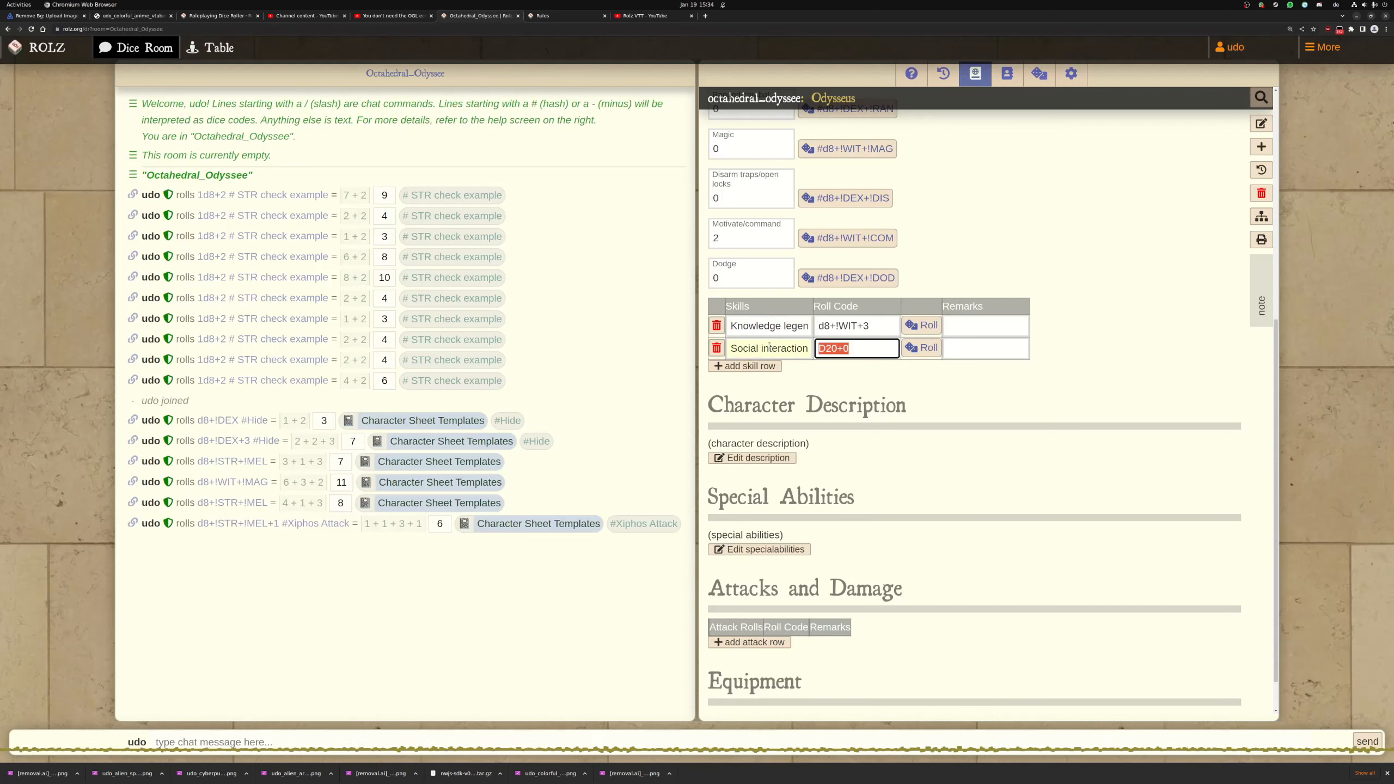
type("d8+")
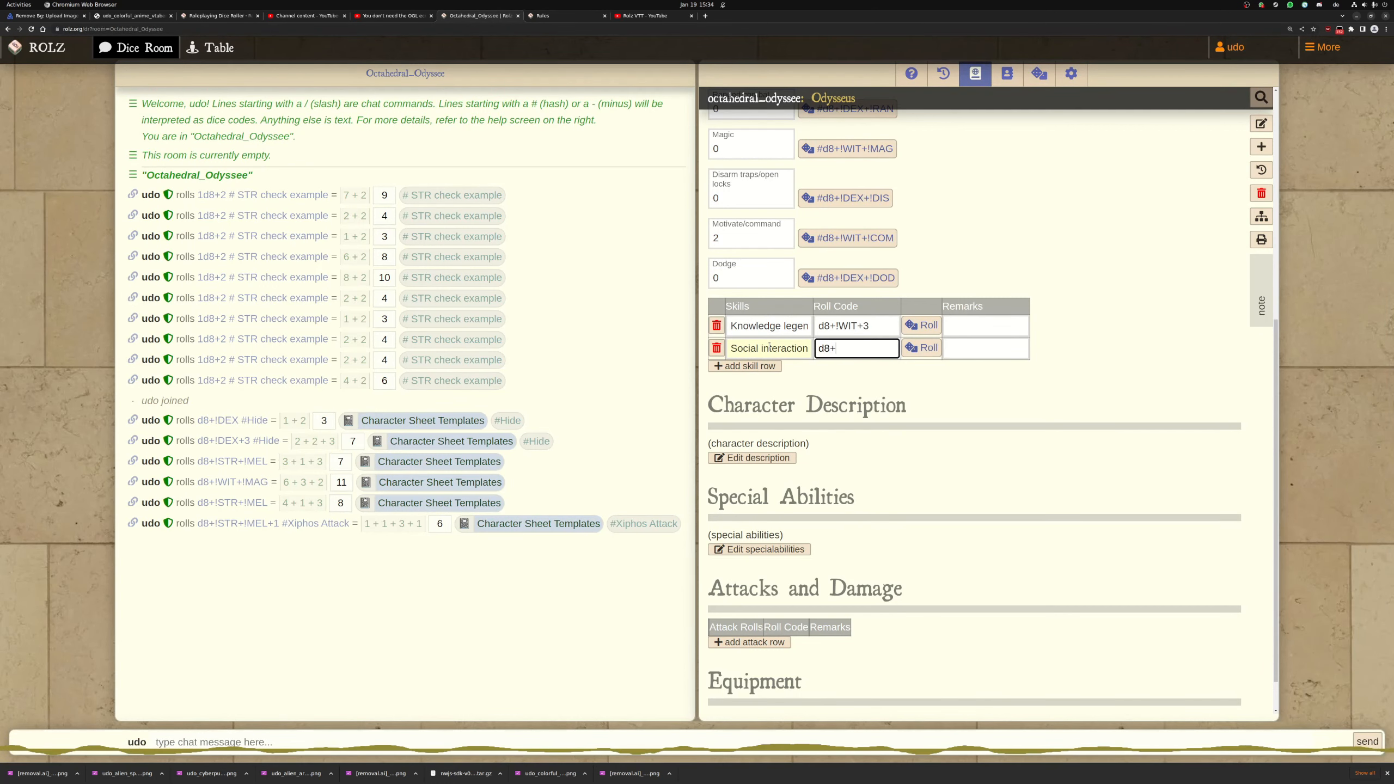
type("!WIT")
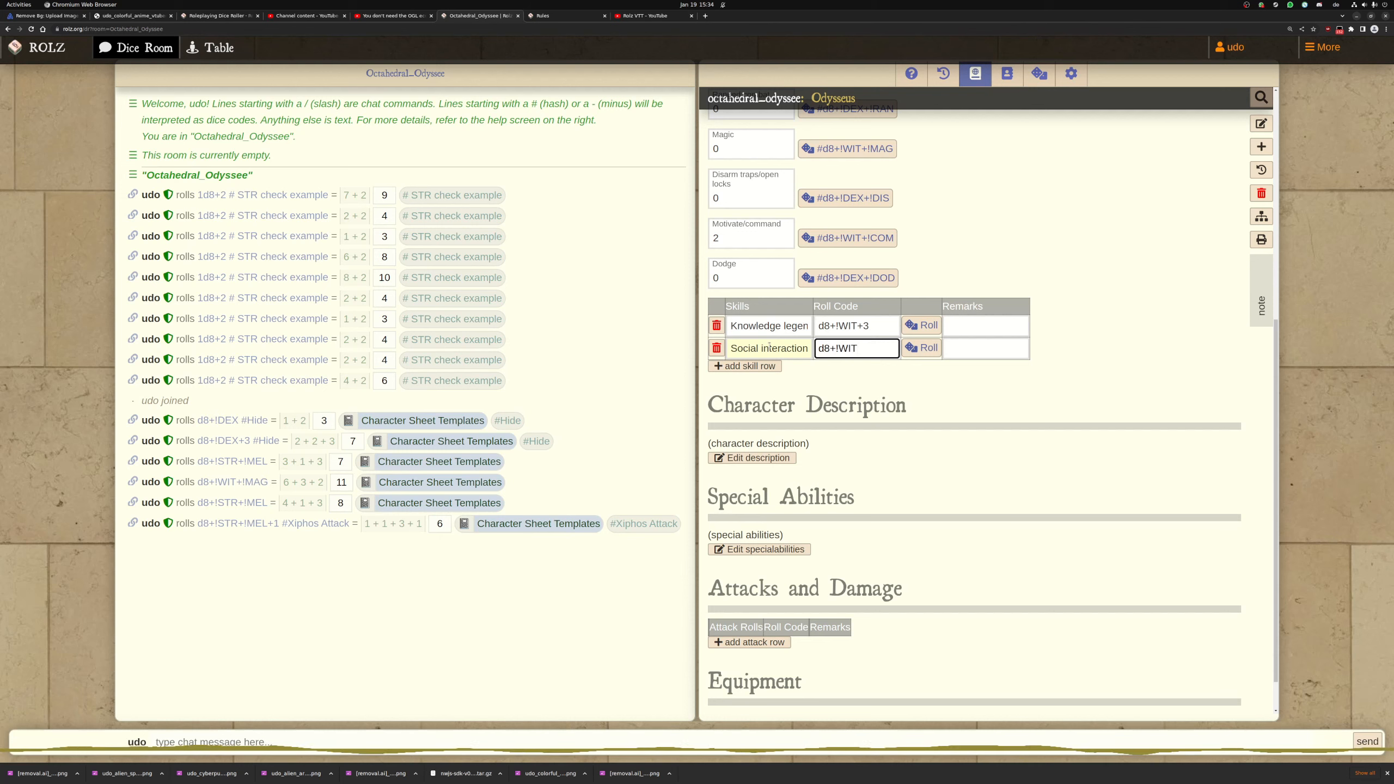
type("+2")
Add a third skill row named Engineering with the roll code d8+!WIT+2, deleting the surplus empty row
scroll(1018, 348, "up", 4)
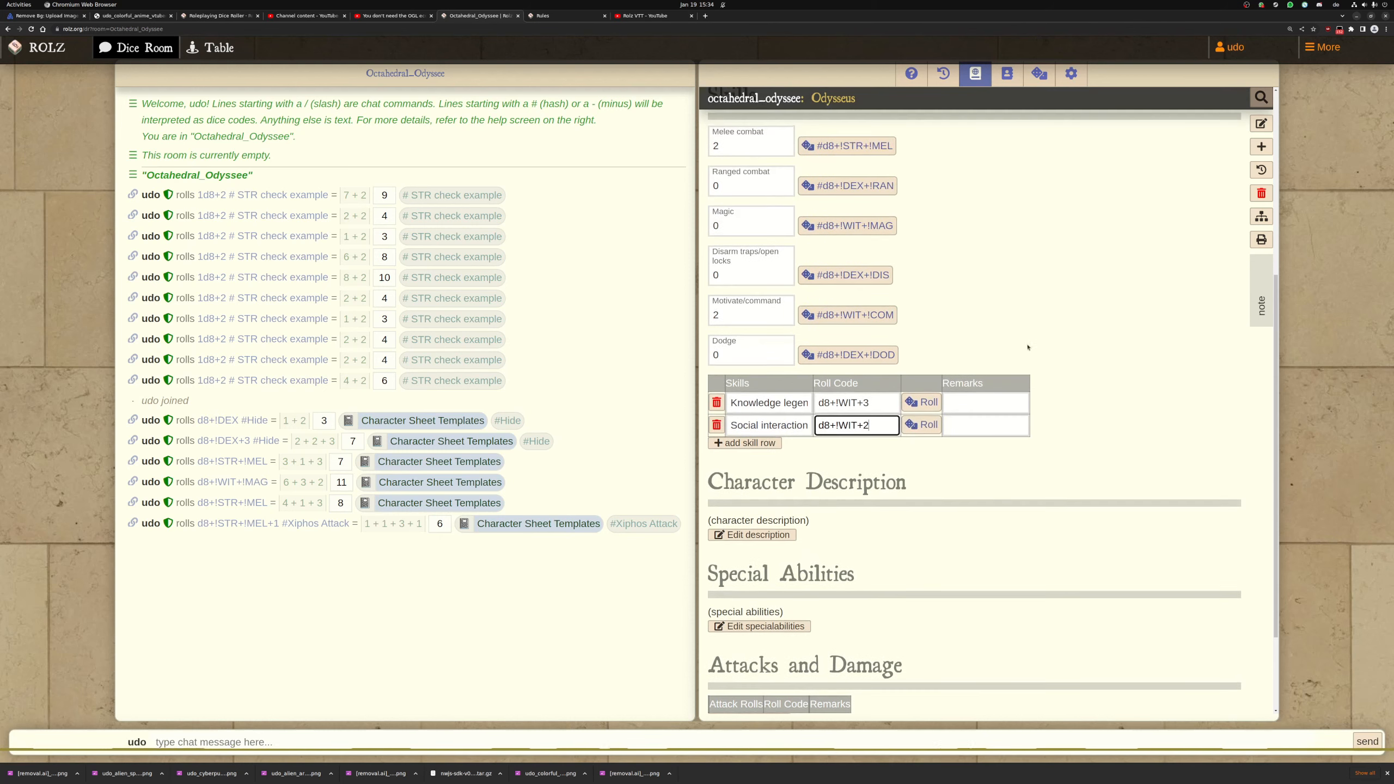
scroll(1066, 326, "up", 1)
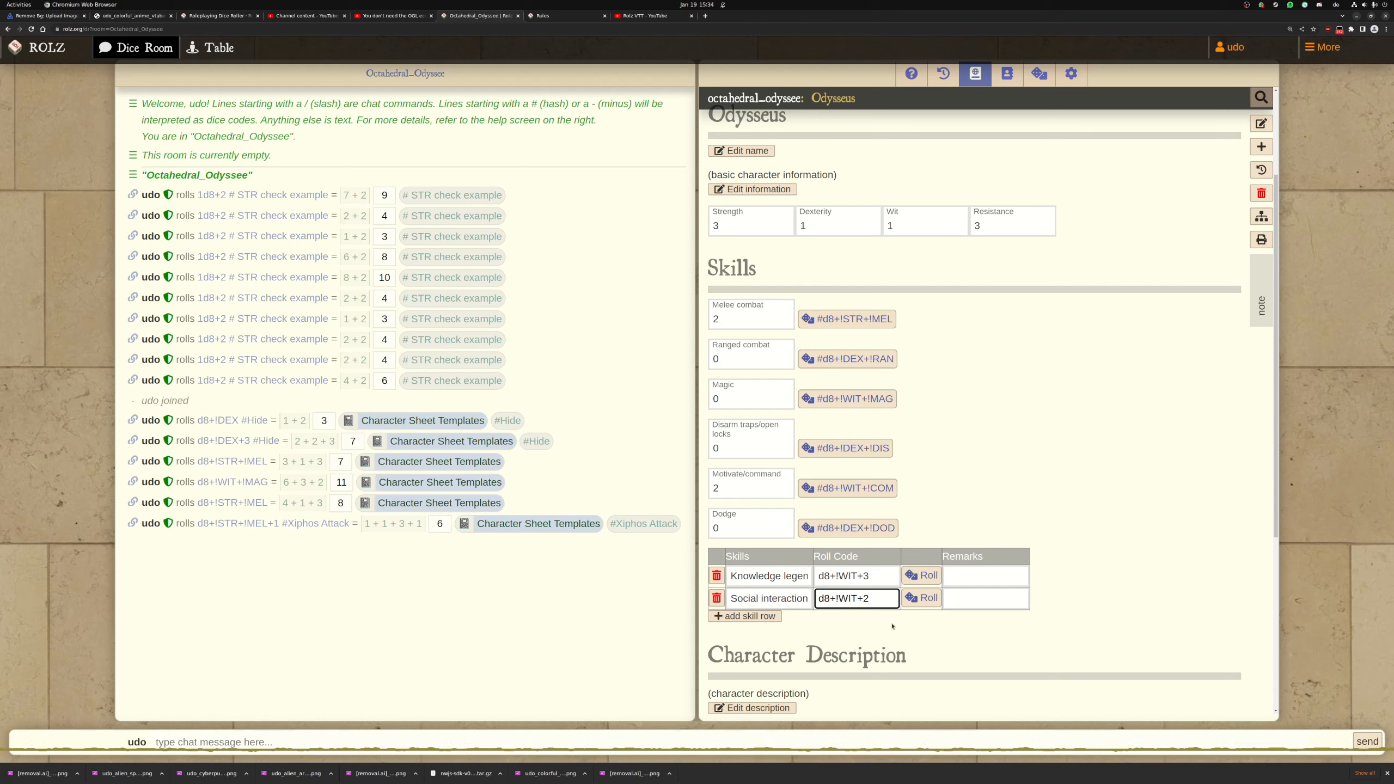
left_click(778, 615)
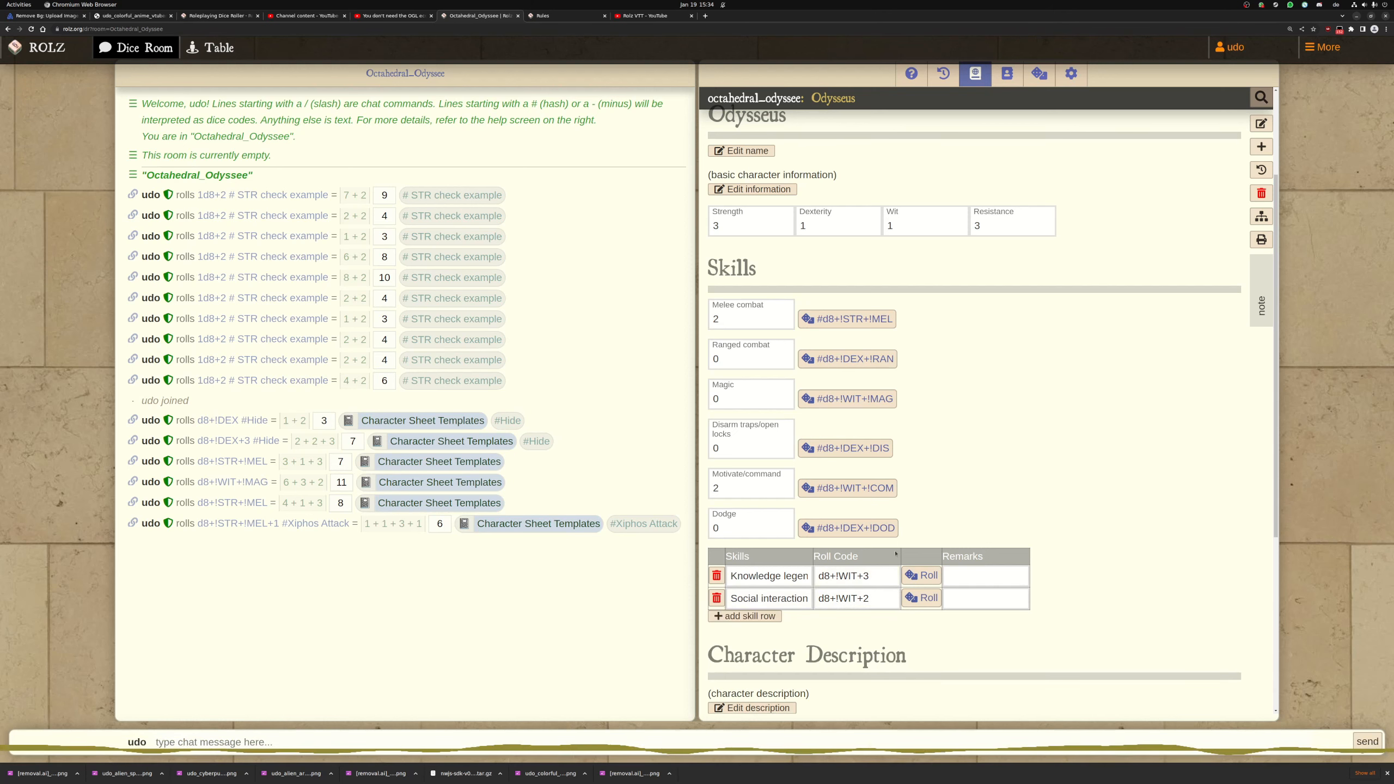
left_click(778, 615)
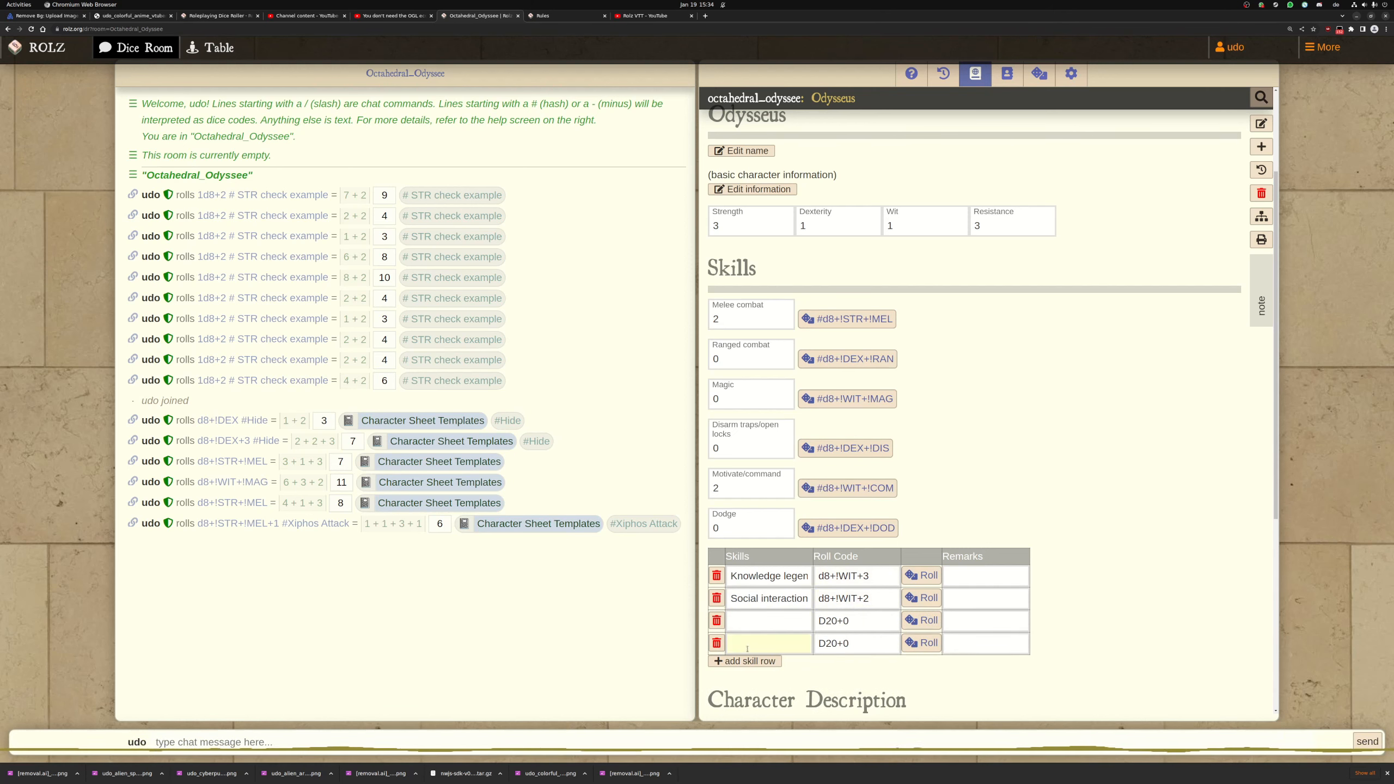
left_click(716, 643)
left_click(768, 621)
type("Engineering")
key("Tab")
type("d8+!")
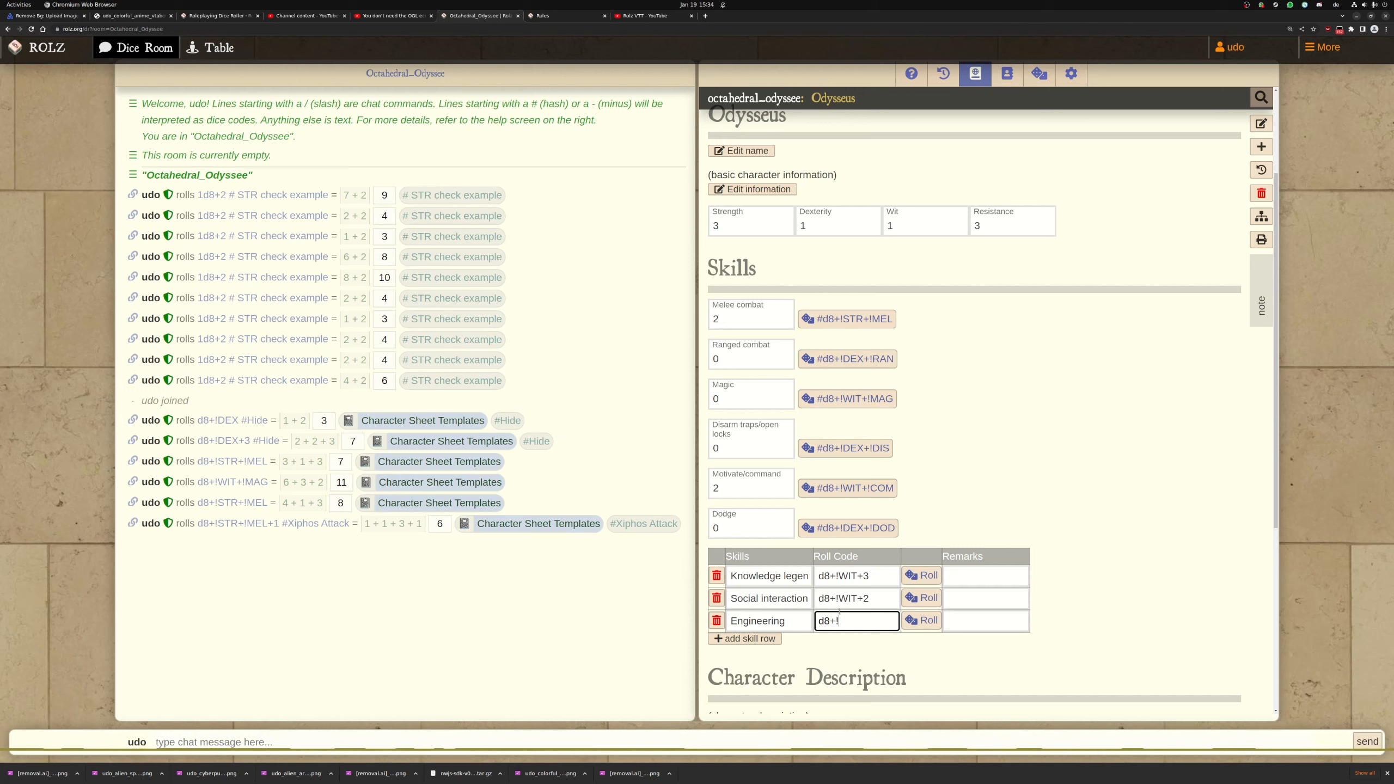
type("WIT+2")
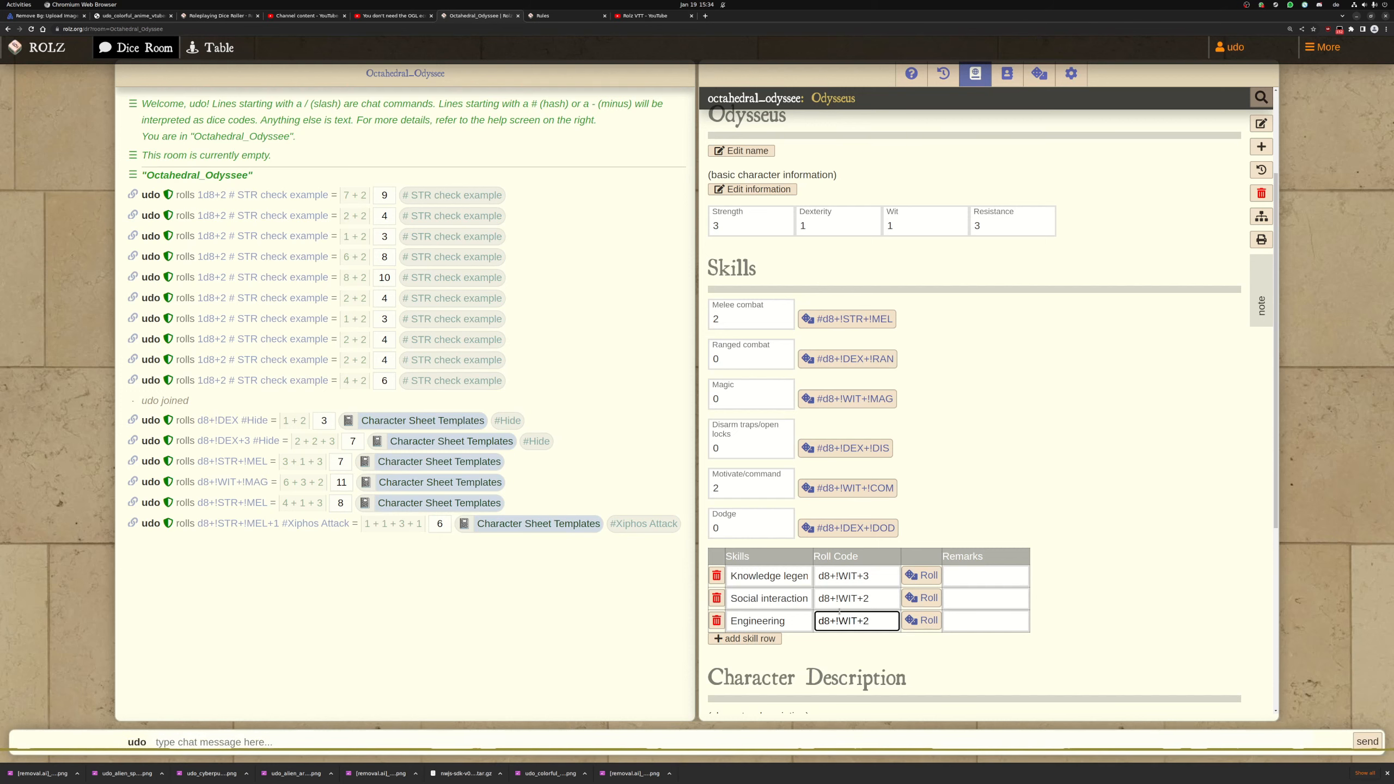
Correct the Social interactions roll code to d8+!WIT+3
left_click(872, 600)
key("BackSpace")
type("3")
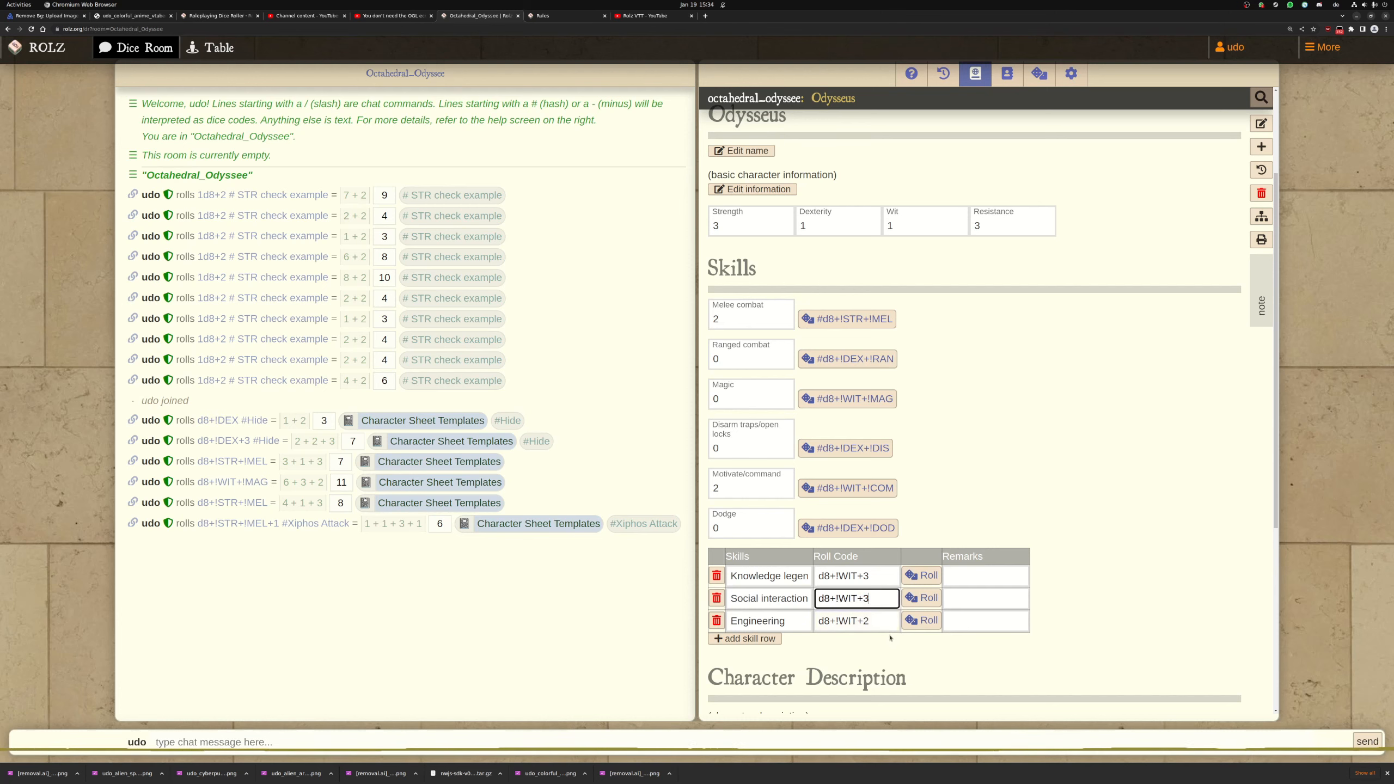
left_click(1106, 592)
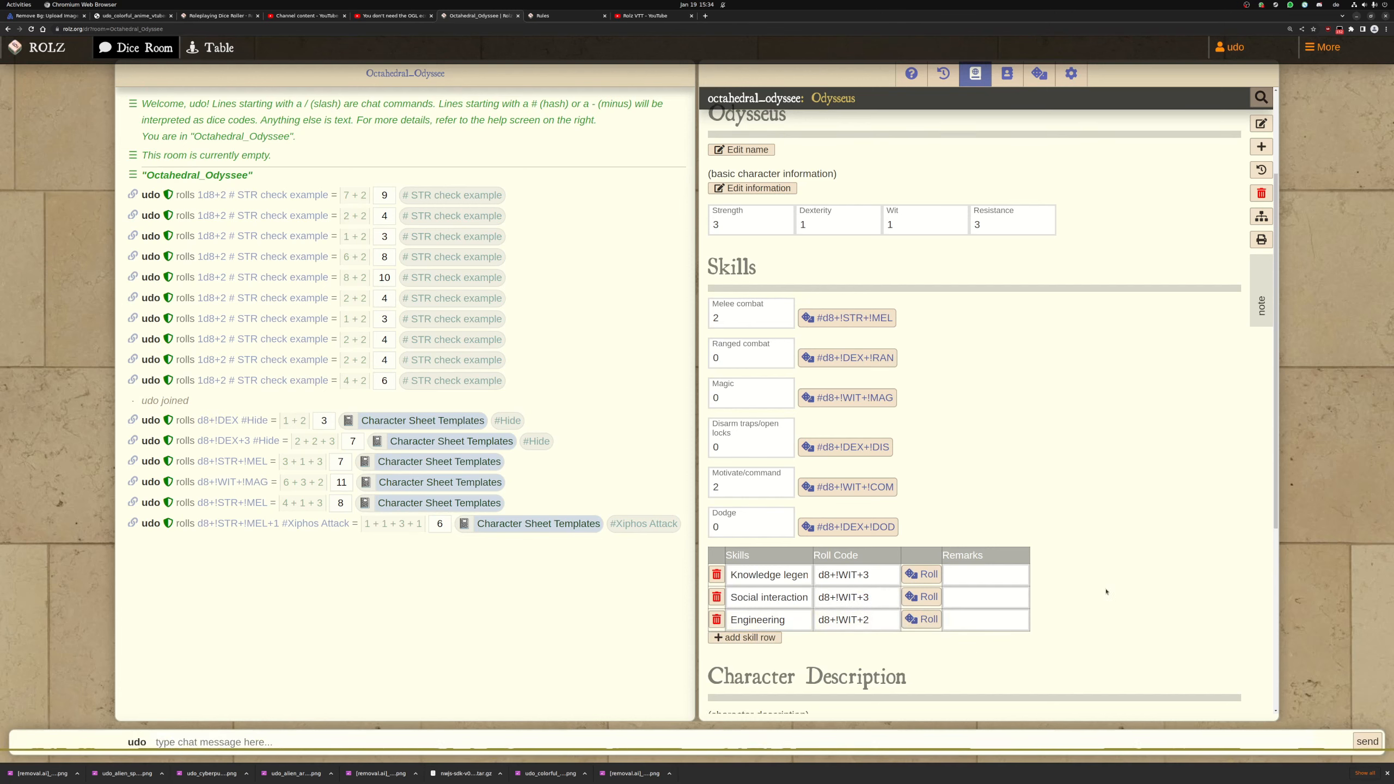
Test the custom skills by rolling Social interactions once and Engineering twice
scroll(1106, 591, "down", 3)
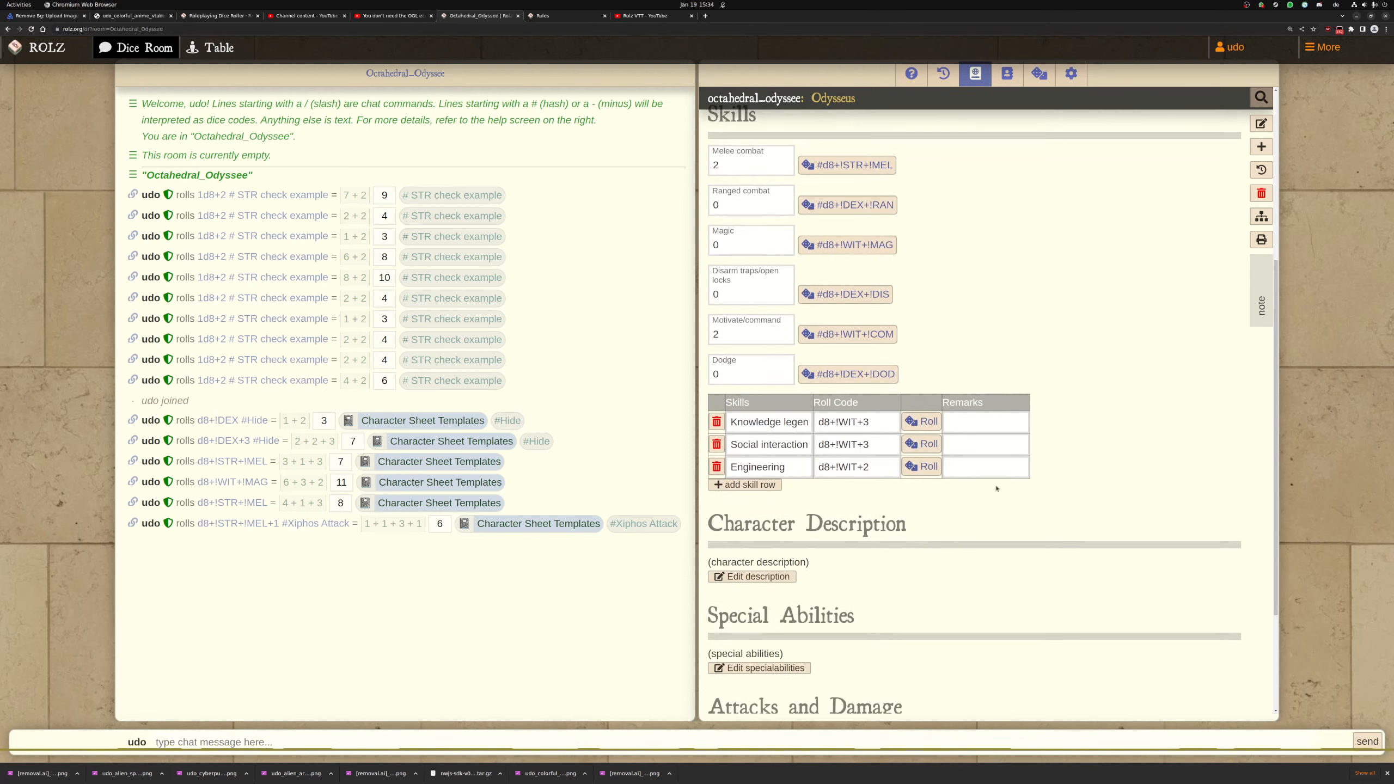
left_click(920, 445)
left_click(921, 466)
left_click(921, 466)
Review the Odysseus sheet, opening the Equipment section for editing and saving it without any entry
scroll(778, 505, "down", 3)
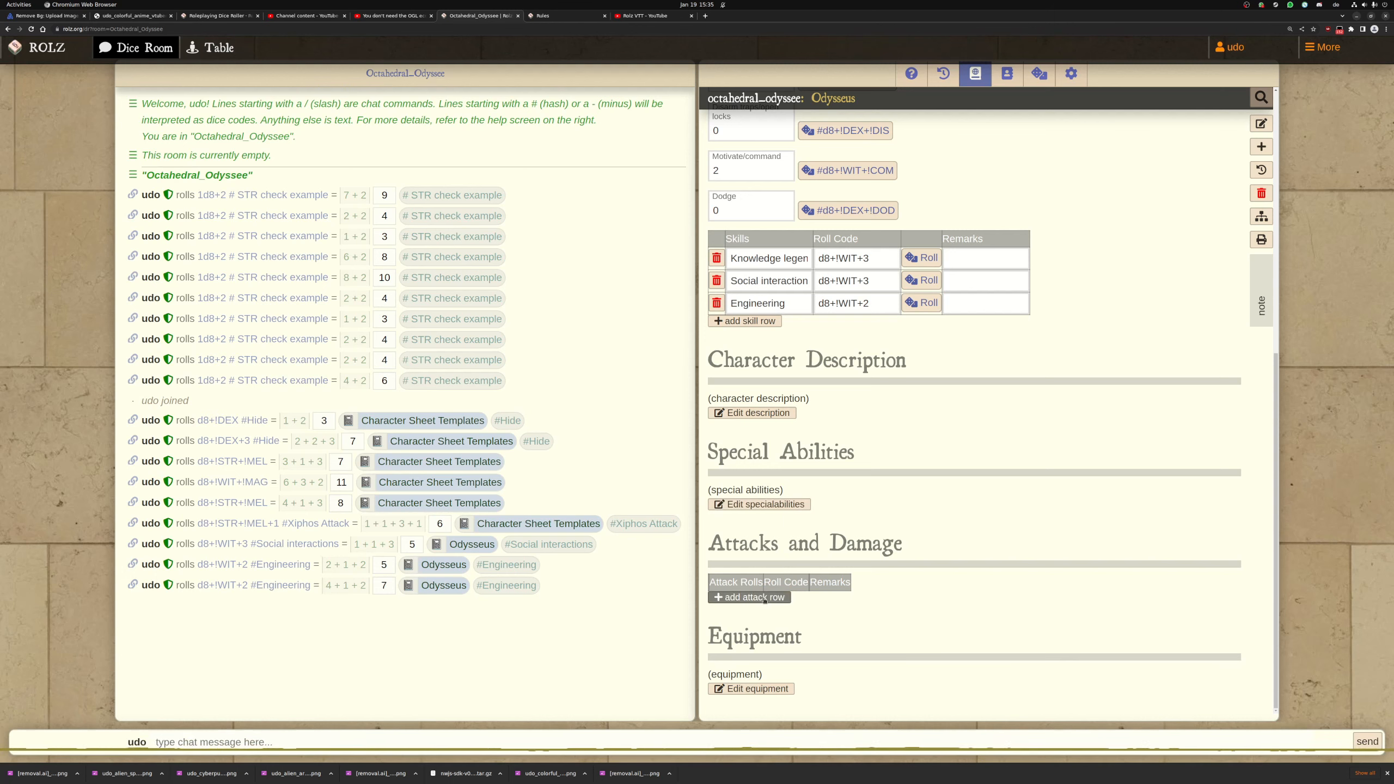
scroll(987, 491, "up", 6)
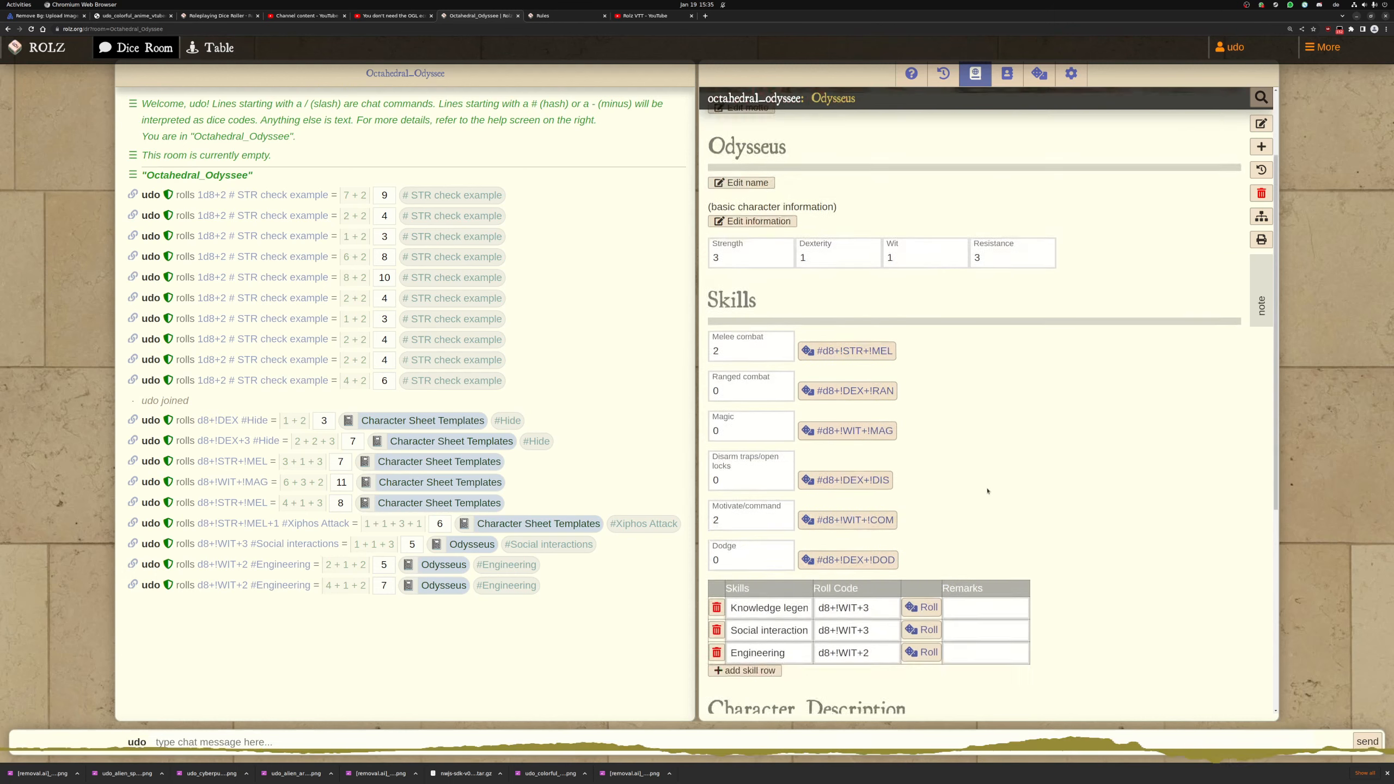
scroll(987, 491, "down", 6)
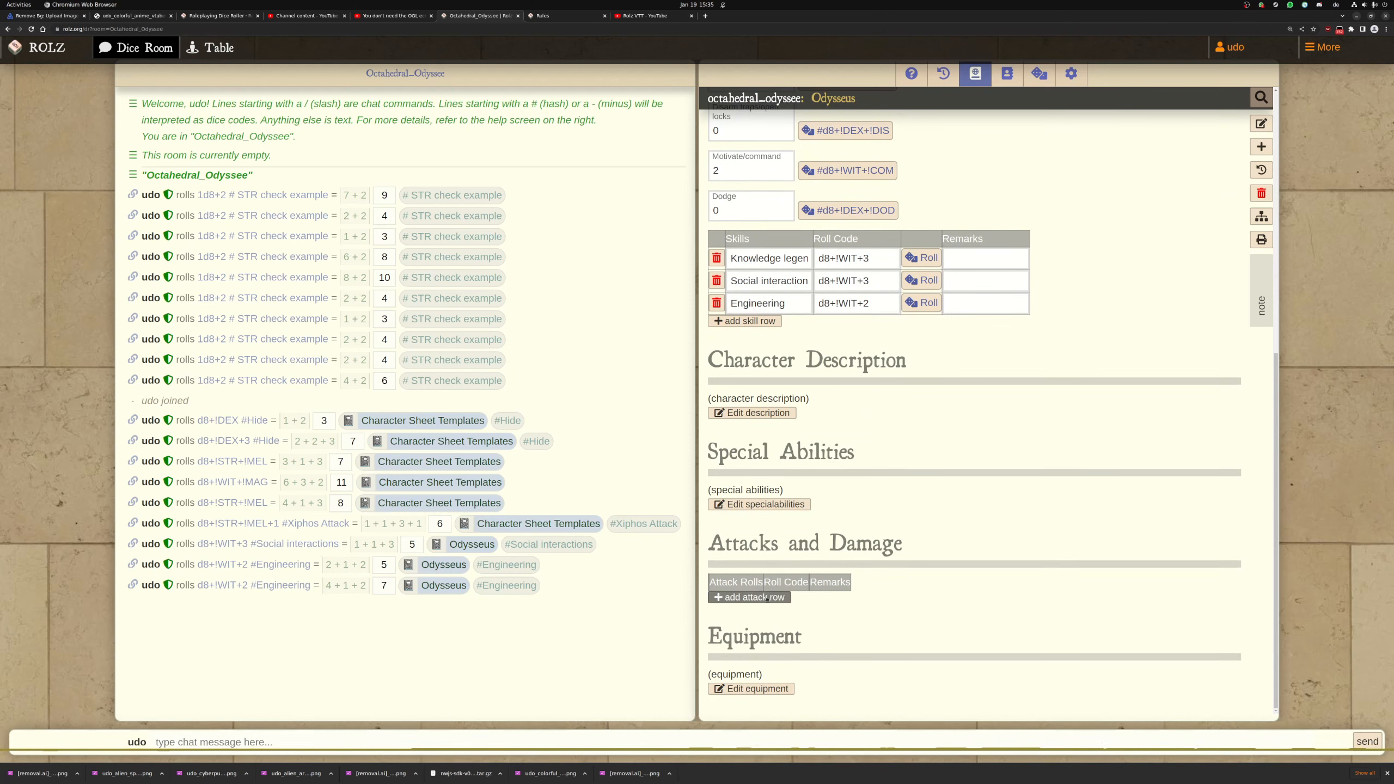
left_click(779, 689)
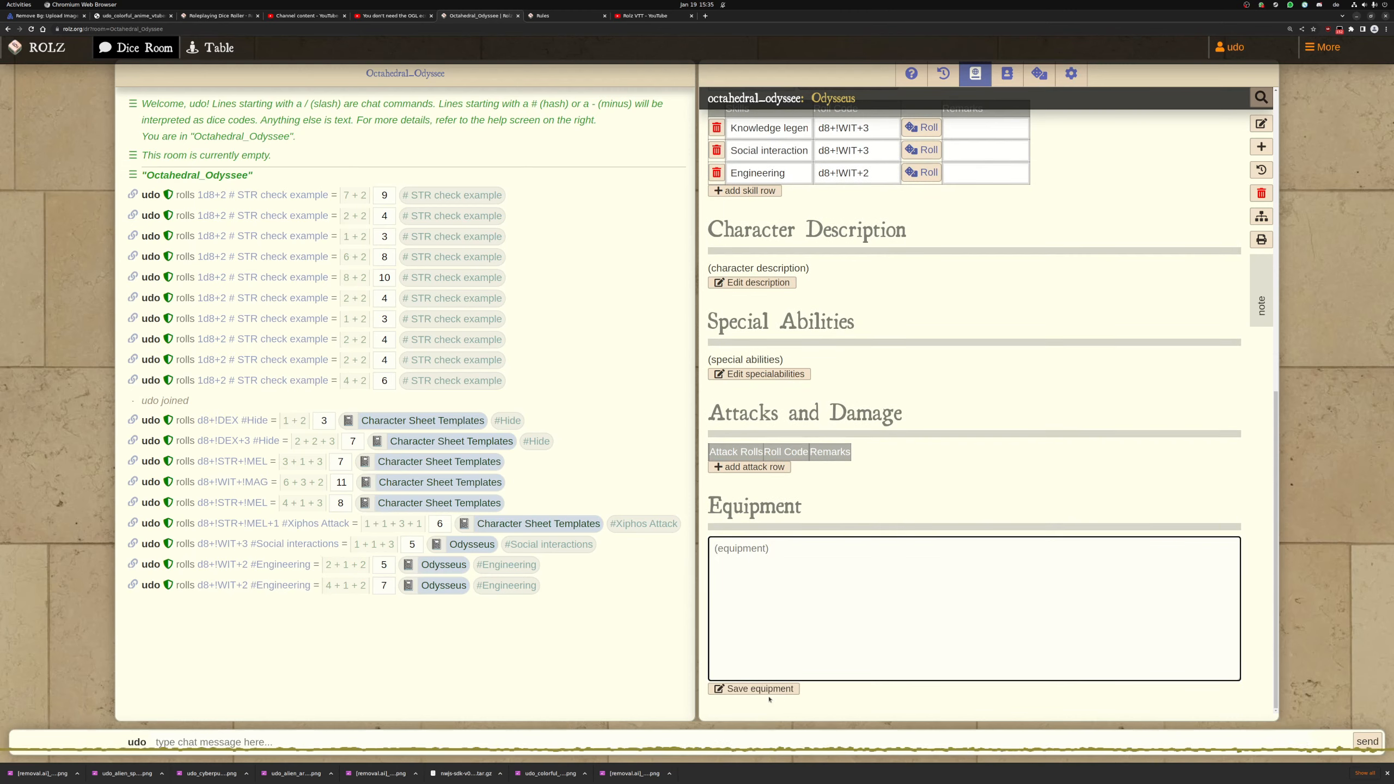
left_click(769, 693)
scroll(995, 479, "up", 15)
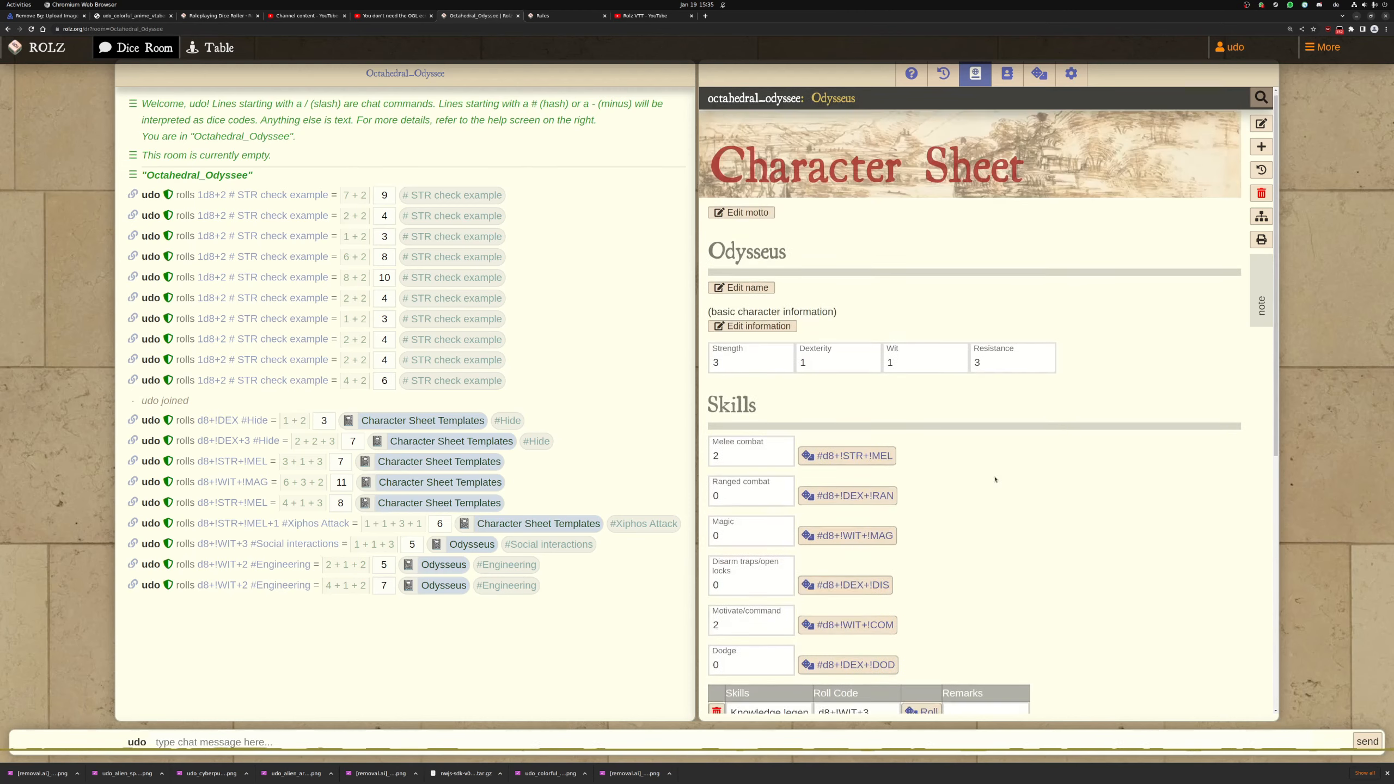
scroll(995, 479, "down", 8)
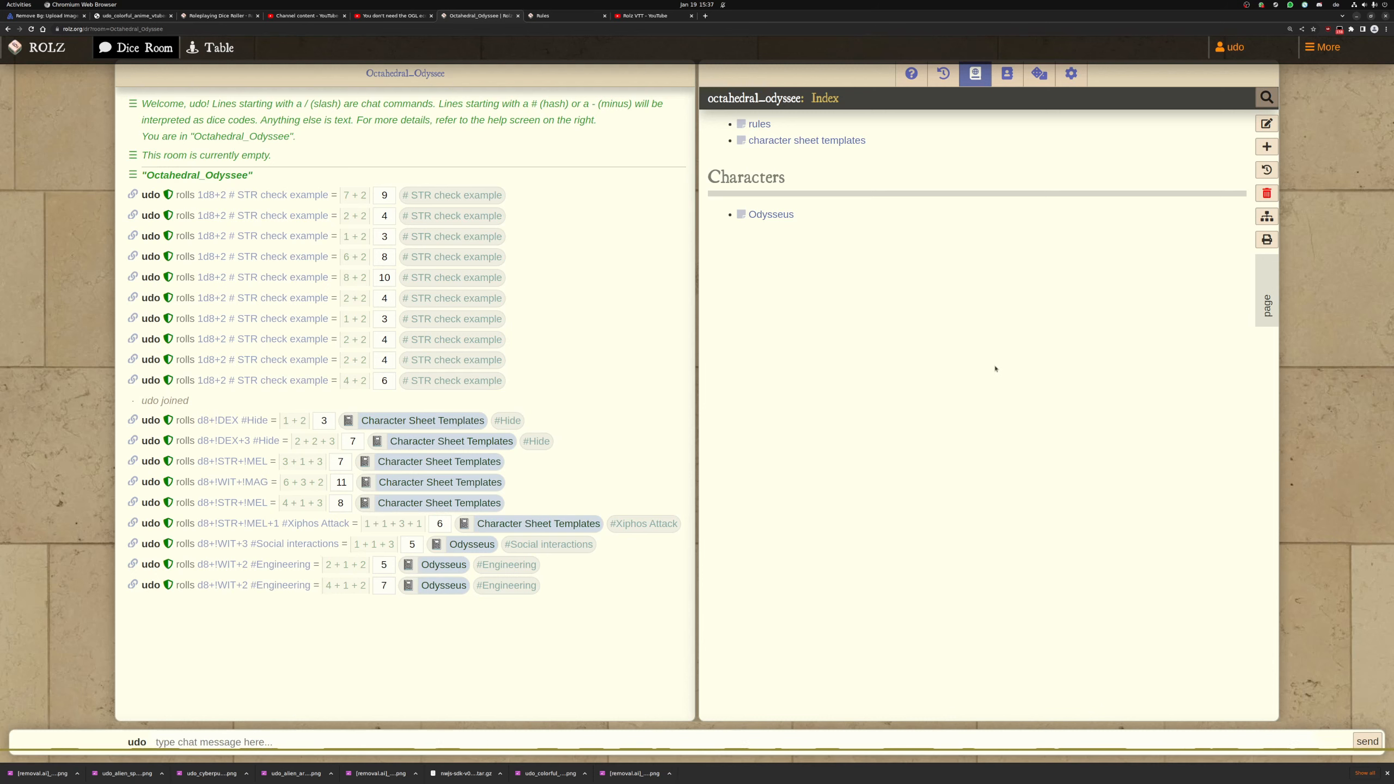
key("super")
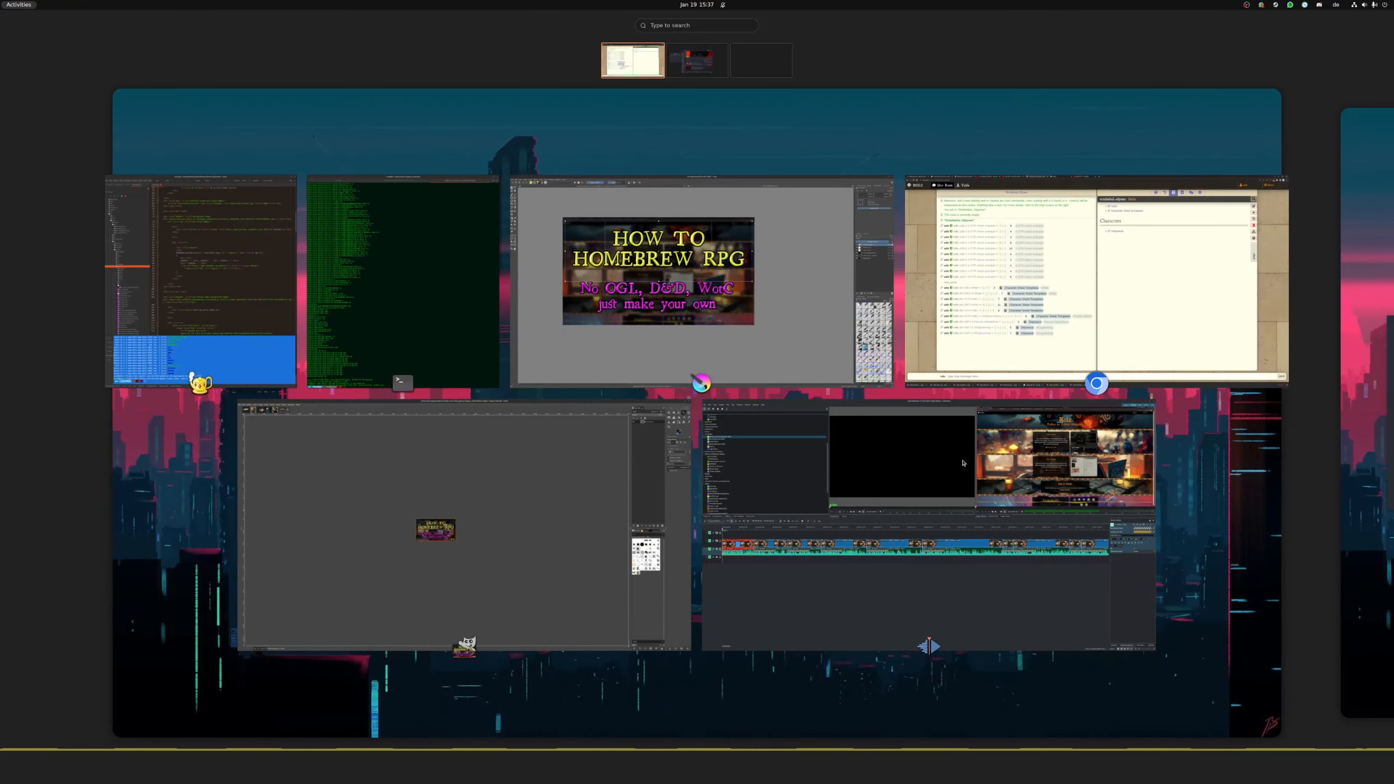